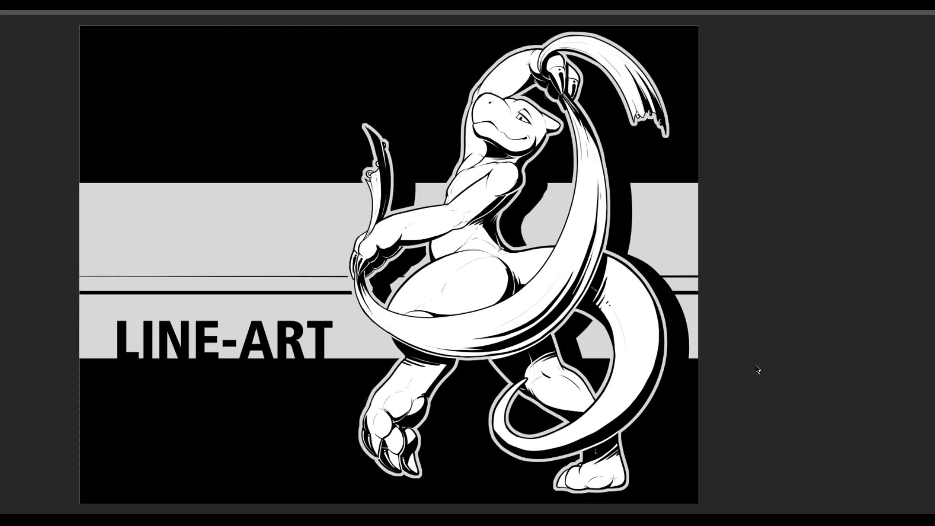
Step: Bring back the hidden interface panels and hide the Group 2 copy layer group
key("Tab")
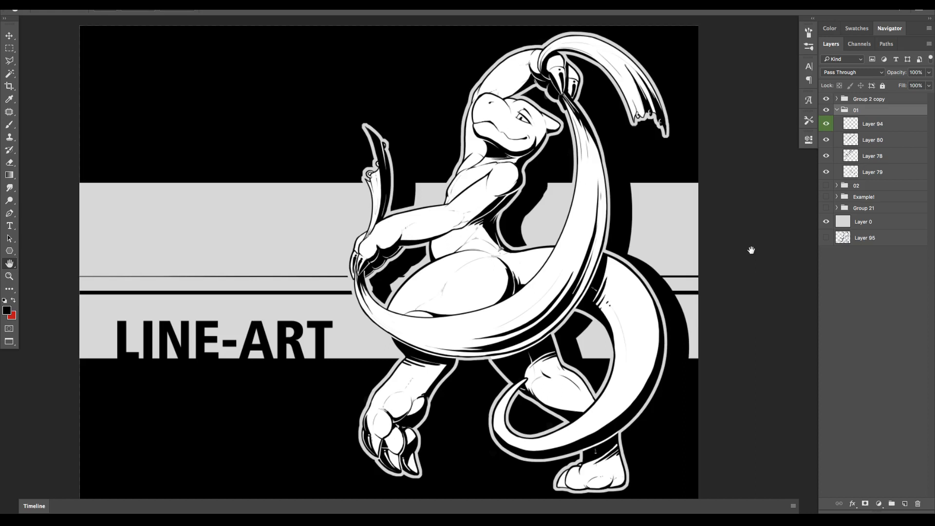
left_click(827, 100)
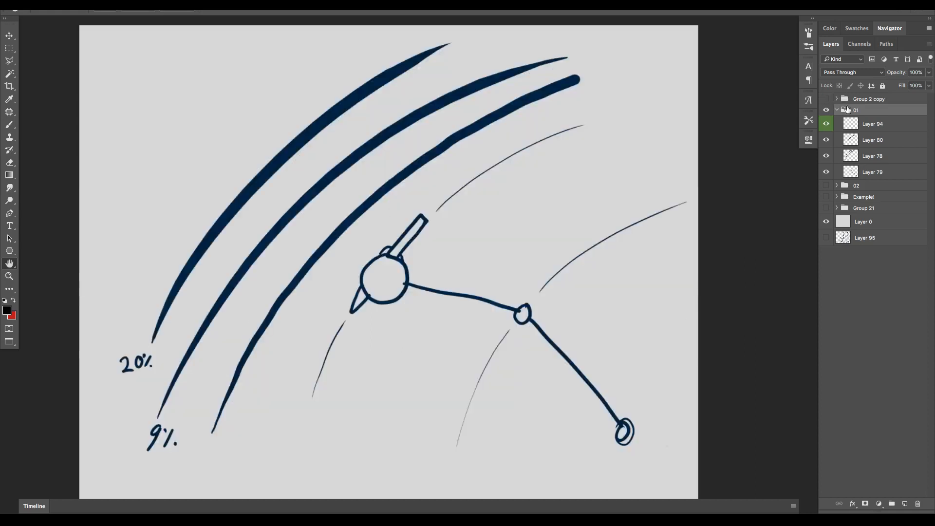
Step: Sample the dark blue line colour for the Brush tool and make Layer 94 the active layer
key("b")
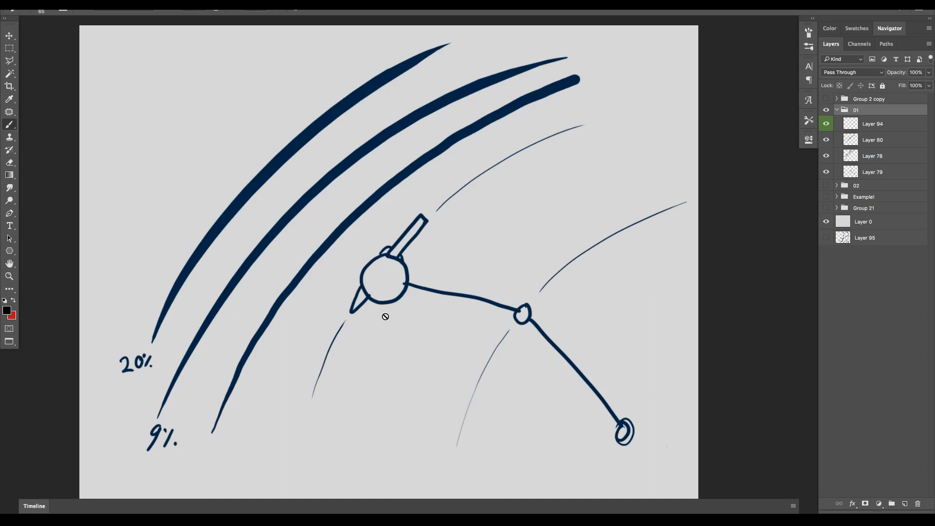
scroll(493, 322, "up", 2)
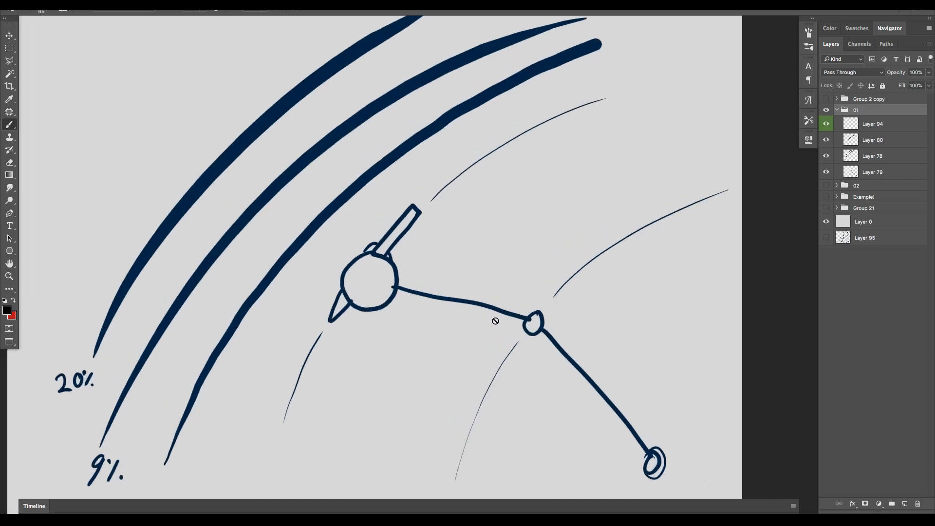
scroll(487, 323, "left", 3)
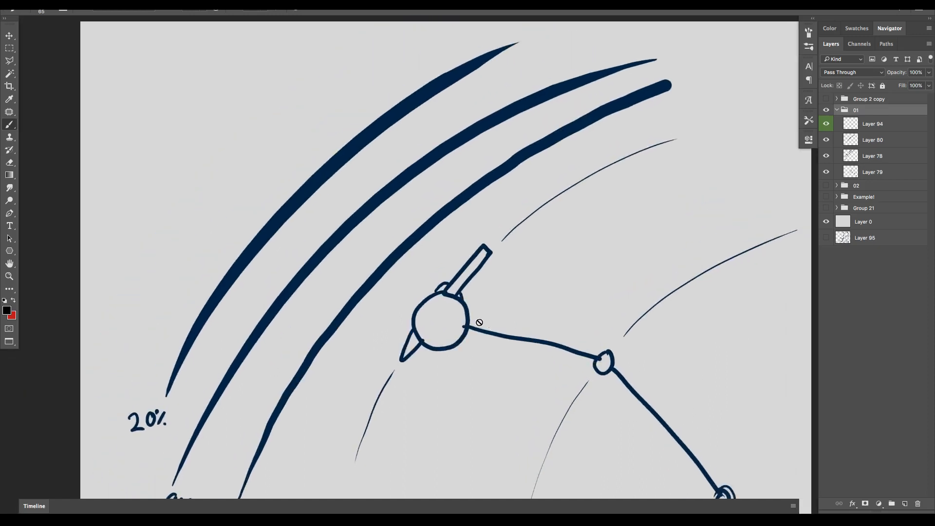
left_click(318, 184, "alt")
left_click(861, 128)
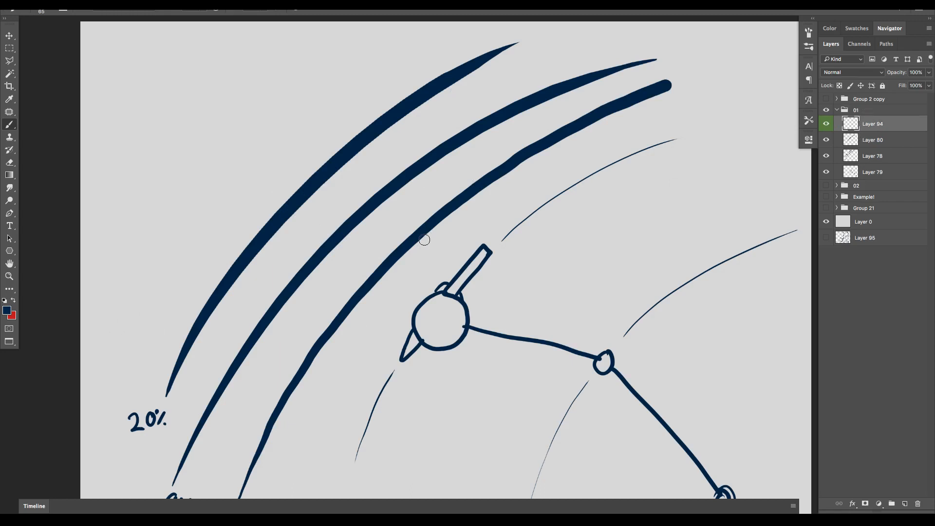
Step: Paint three dark blue dots near the canvas's upper-left corner, run a curved stroke through them, and enlarge the second and third dots
scroll(498, 355, "left", 1)
scroll(499, 361, "down", 3)
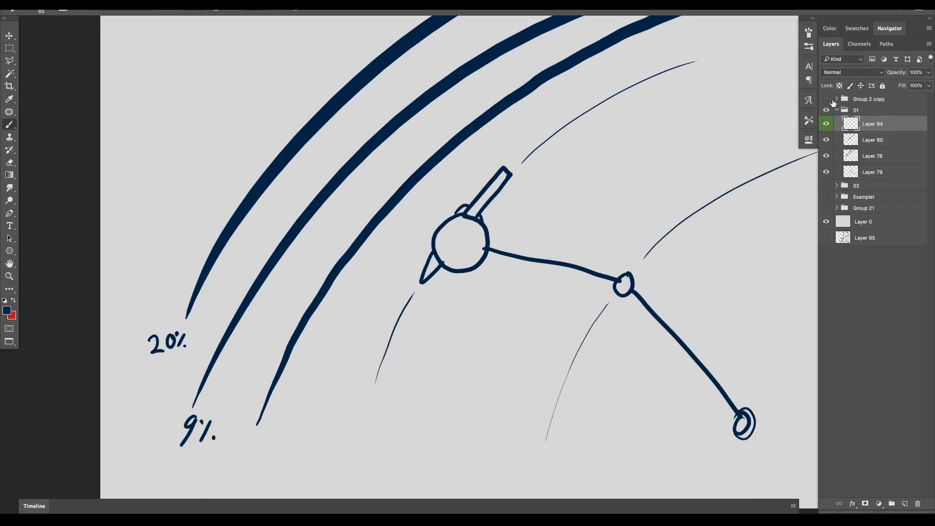
scroll(408, 264, "up", 4)
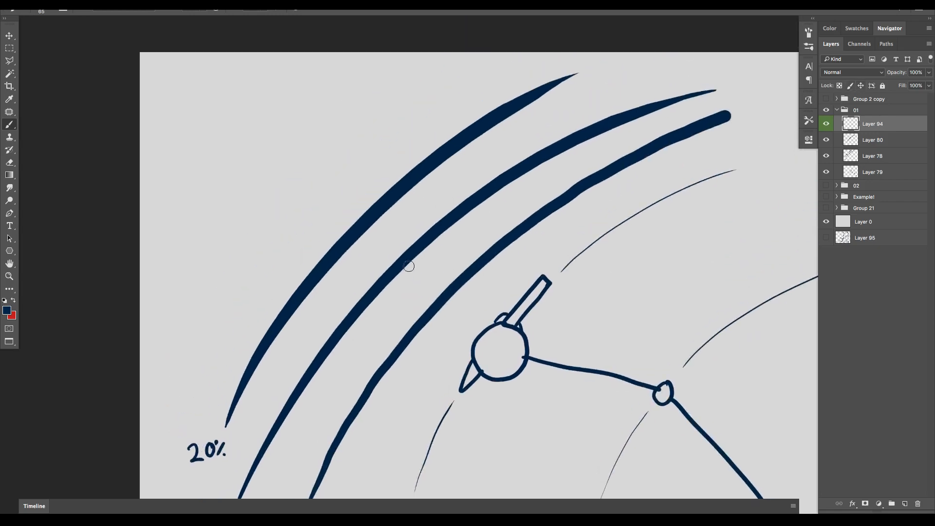
scroll(389, 263, "left", 4)
left_click_drag(258, 103, 260, 111)
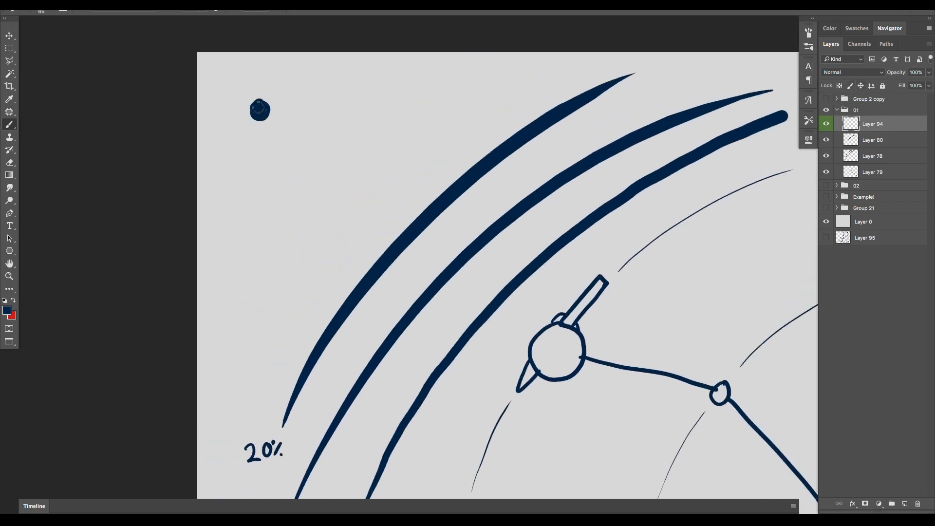
left_click(297, 110)
left_click(335, 108)
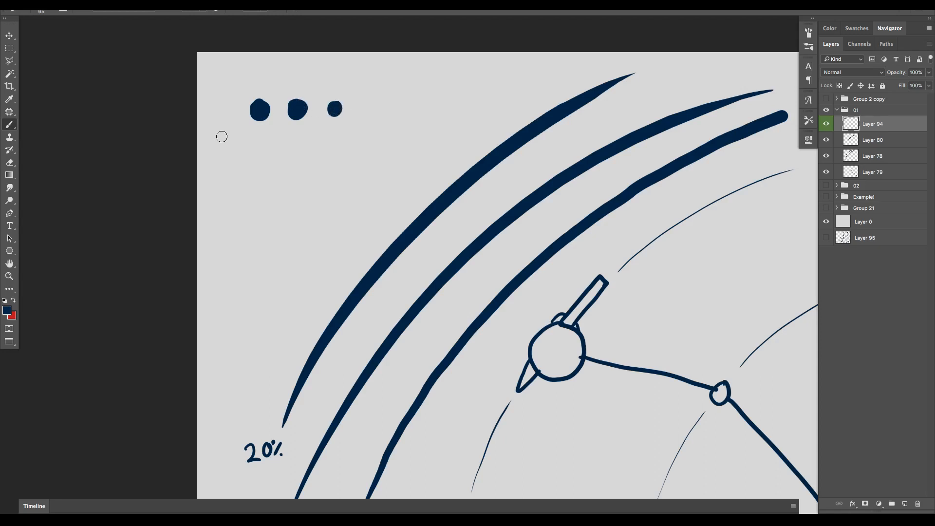
mouse_move(211, 136)
left_mouse_down()
mouse_move(349, 106)
mouse_move(409, 127)
left_mouse_up()
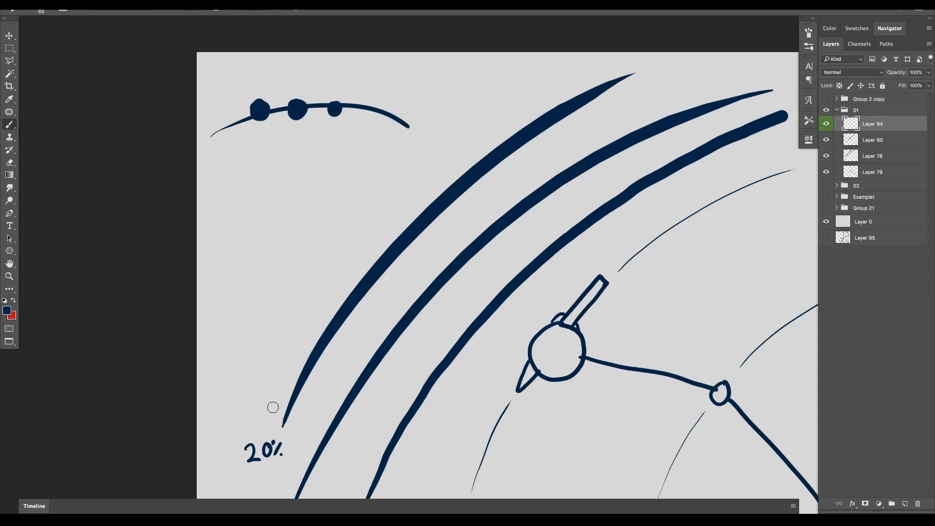
mouse_move(297, 102)
left_mouse_down()
mouse_move(292, 117)
mouse_move(307, 100)
mouse_move(349, 112)
left_mouse_up()
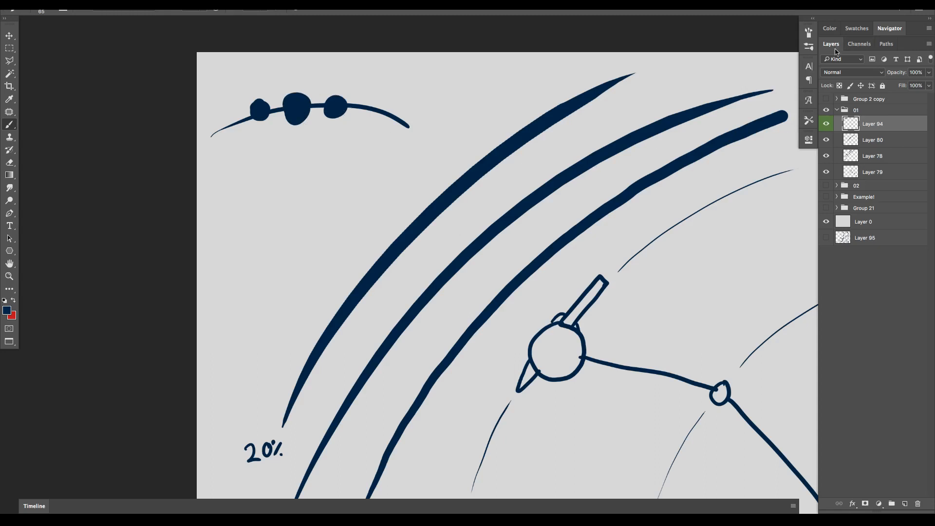
Step: Try the brush tip spacing at a high value of about 172%, and set it to 25%
left_click(808, 33)
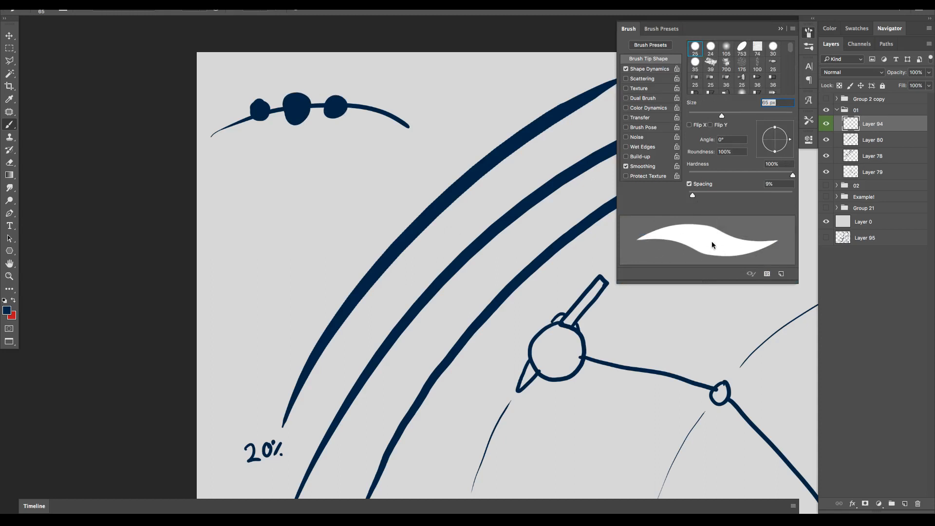
mouse_move(692, 195)
left_mouse_down()
mouse_move(741, 195)
mouse_move(762, 207)
left_mouse_up()
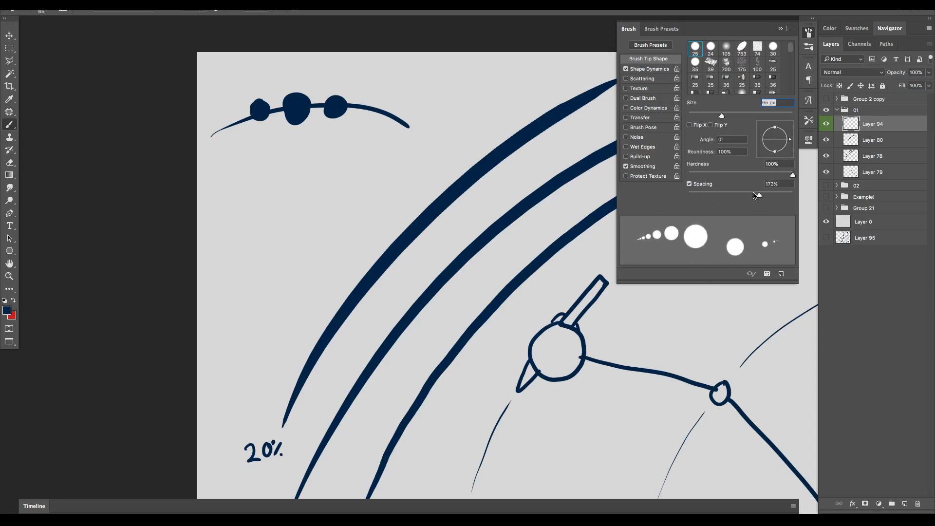
mouse_move(754, 196)
left_mouse_down()
mouse_move(711, 196)
mouse_move(705, 213)
left_mouse_up()
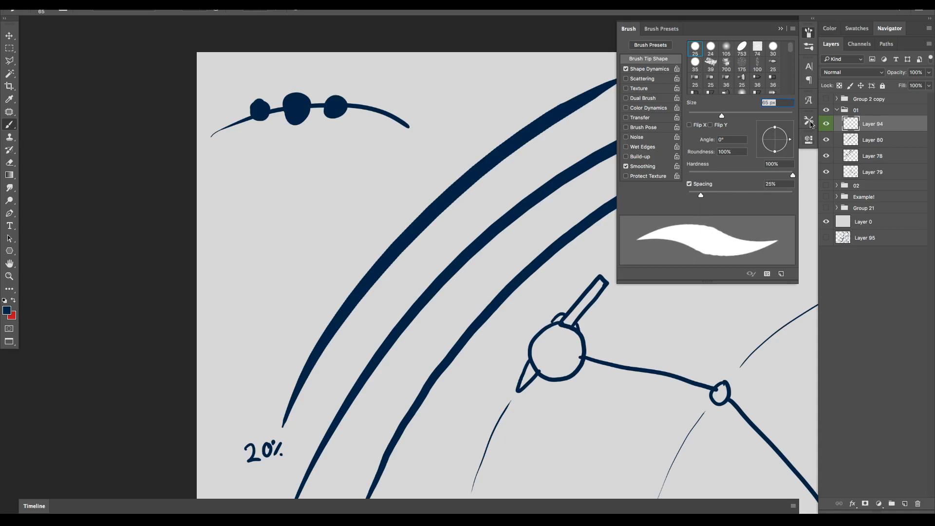
left_click(809, 33)
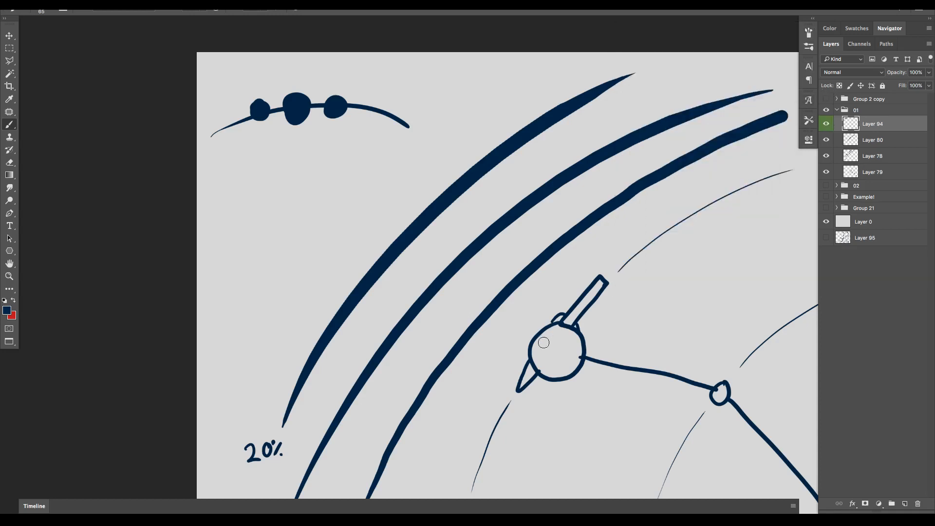
Step: Draw a short dash and an arrowhead-like mark below the handwritten 9% label
scroll(487, 324, "down", 5)
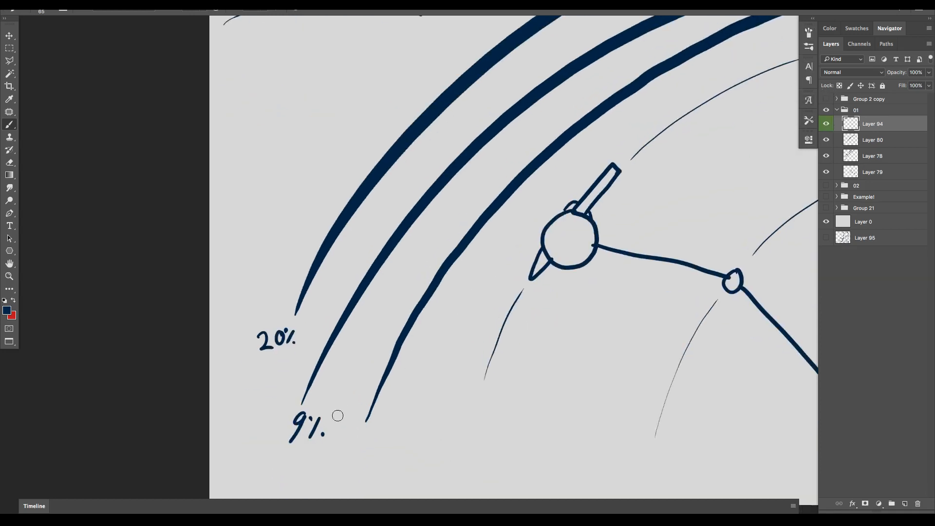
left_click_drag(245, 460, 269, 455)
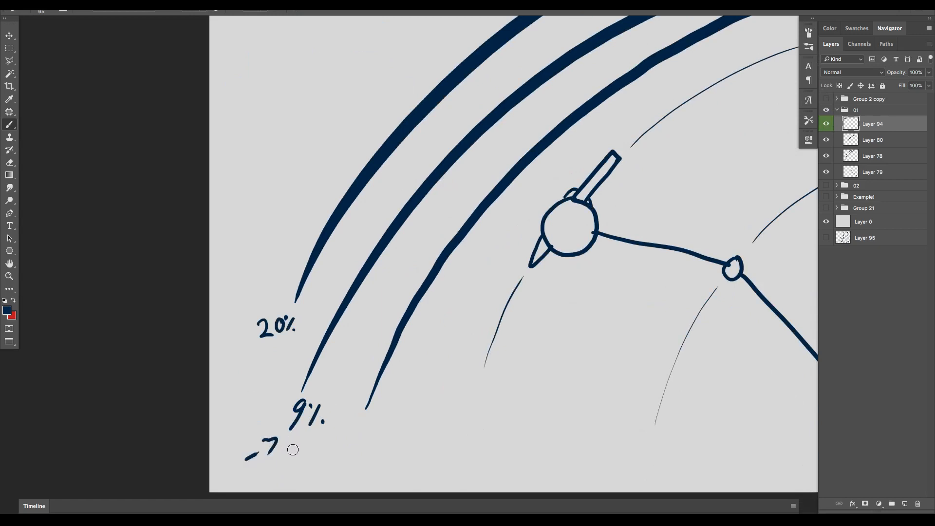
Step: Examine the edges of the thick 20% and 9% strokes up close to compare their smoothness
scroll(293, 450, "up", 4)
scroll(293, 450, "right", 2)
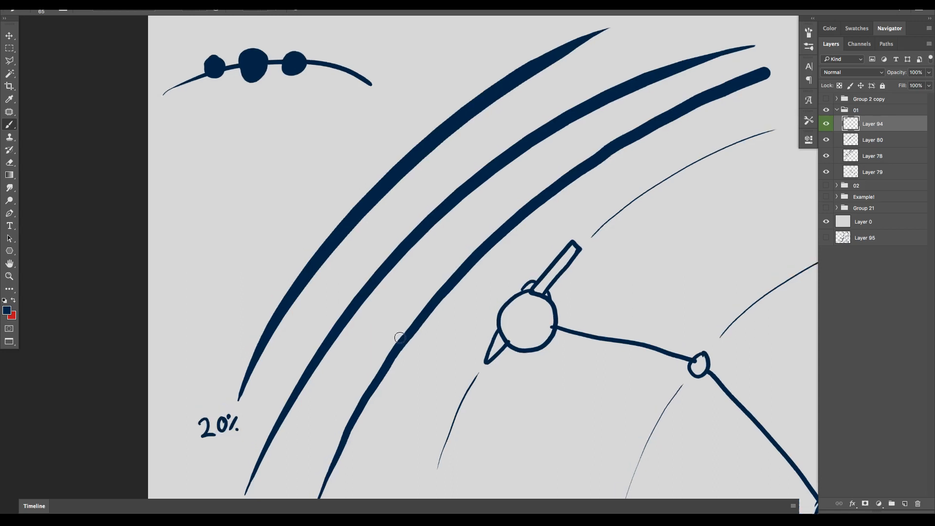
scroll(397, 336, "up", 3)
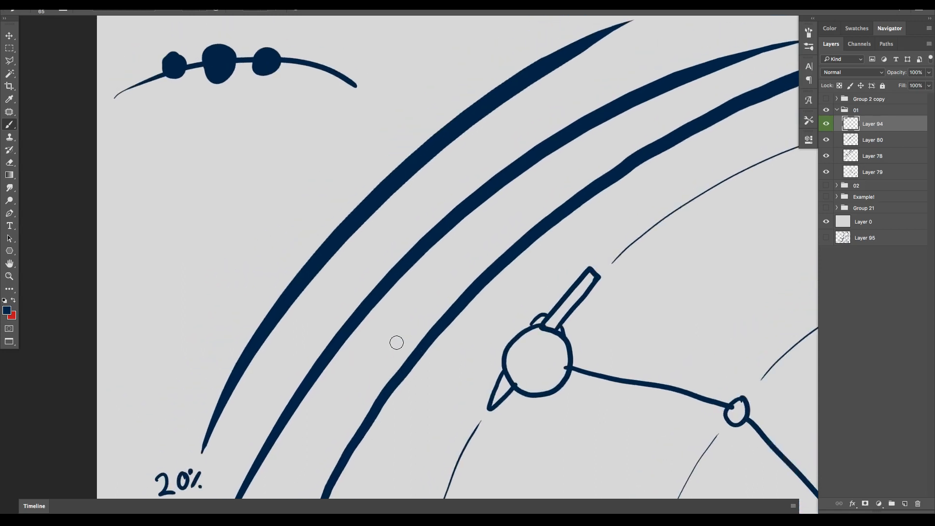
scroll(536, 327, "up", 3)
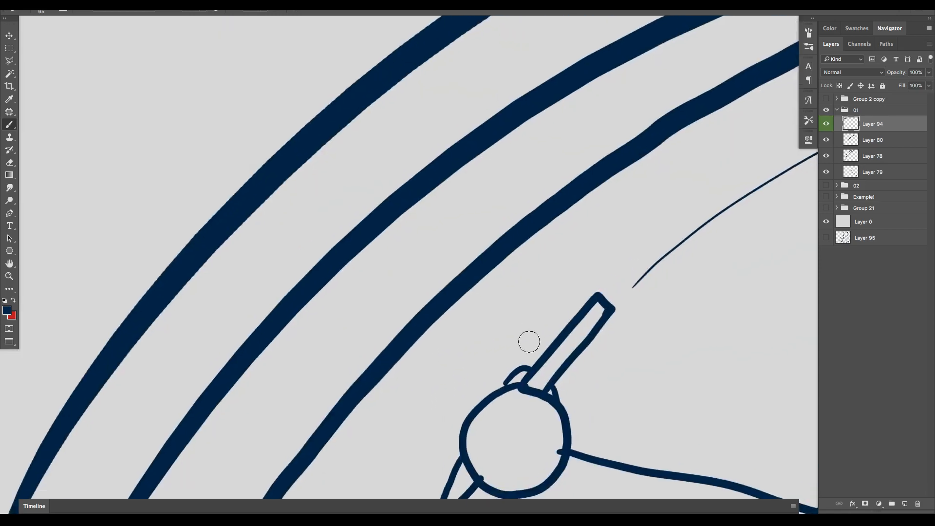
scroll(528, 341, "up", 2)
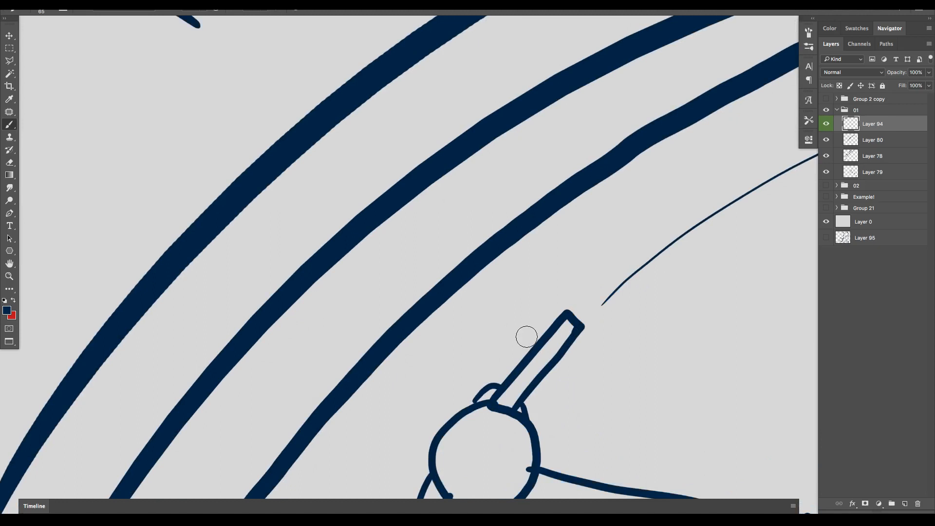
scroll(527, 337, "up", 5)
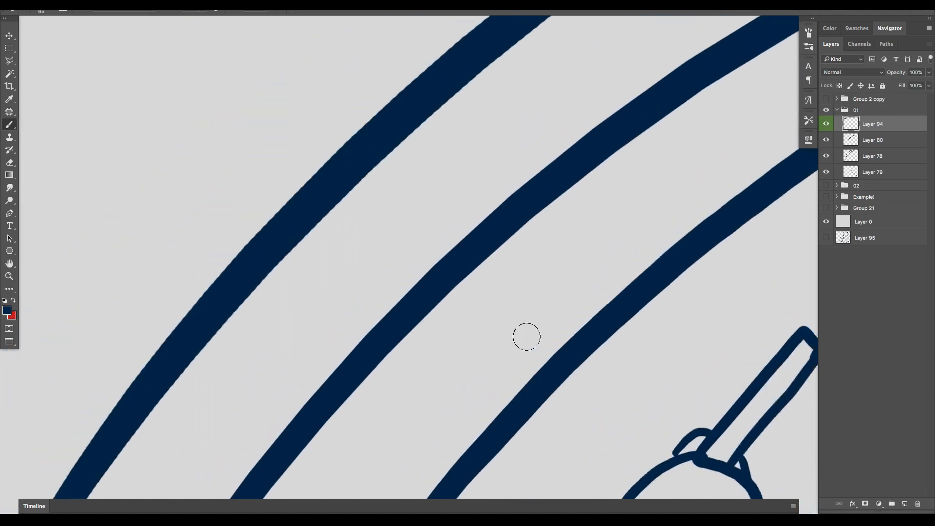
scroll(527, 337, "left", 3)
scroll(527, 336, "down", 5)
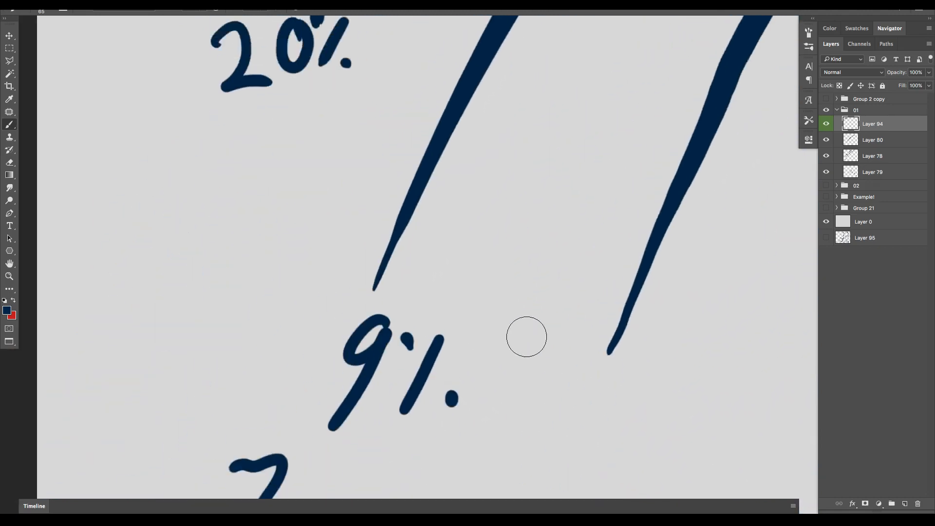
scroll(526, 336, "up", 5)
scroll(526, 336, "up", 3)
scroll(527, 337, "up", 3)
scroll(526, 336, "up", 3)
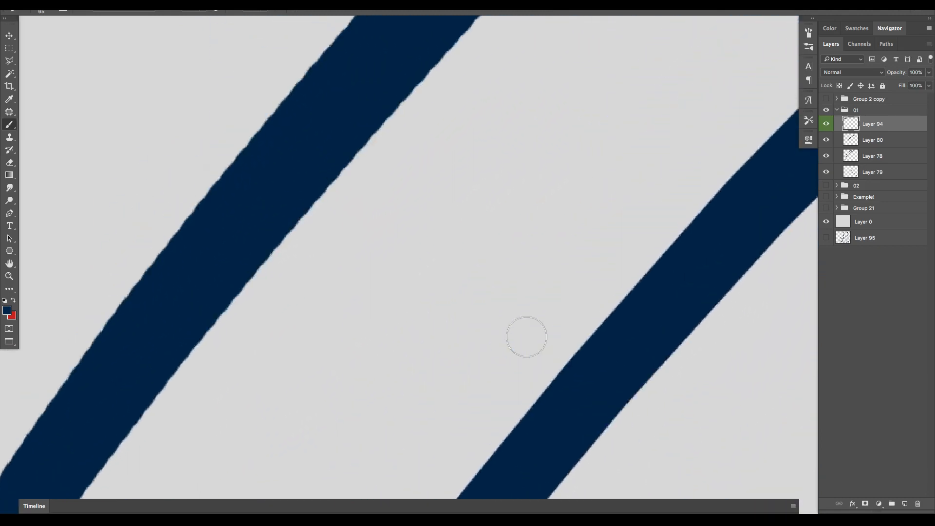
scroll(527, 337, "up", 2)
scroll(527, 337, "up", 3)
Step: Paint a small blue blob beside the 20% stroke and mark its edge with two red arrows using a 7 px brush
mouse_move(344, 273)
left_mouse_down()
mouse_move(359, 276)
mouse_move(358, 256)
left_mouse_up()
right_click(395, 265)
left_click(482, 220)
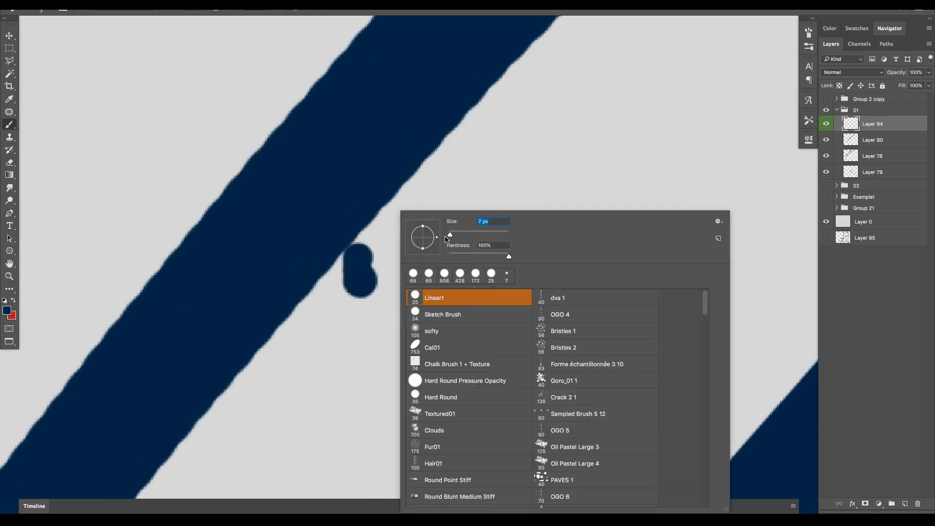
type("7")
key("Return")
key("x")
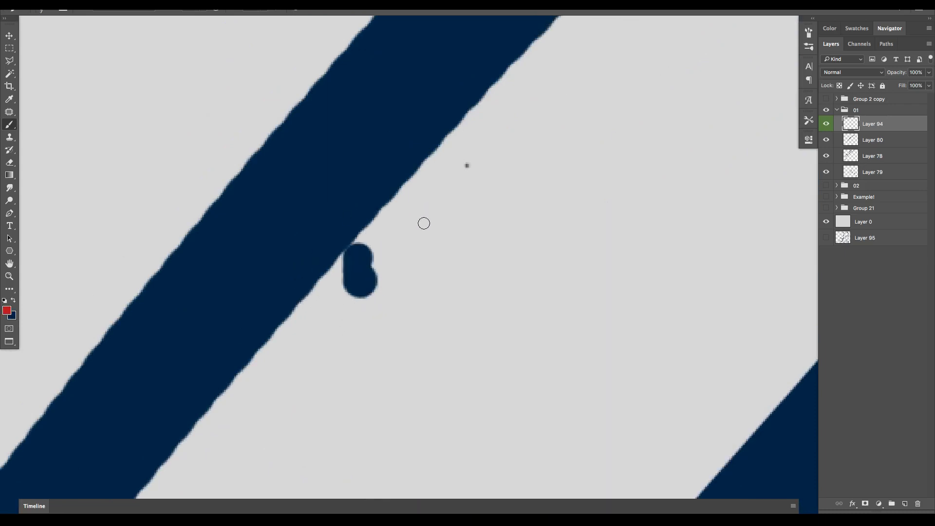
mouse_move(425, 224)
left_mouse_down()
mouse_move(417, 183)
mouse_move(429, 188)
mouse_move(441, 162)
left_mouse_up()
left_click_drag(439, 175, 451, 166)
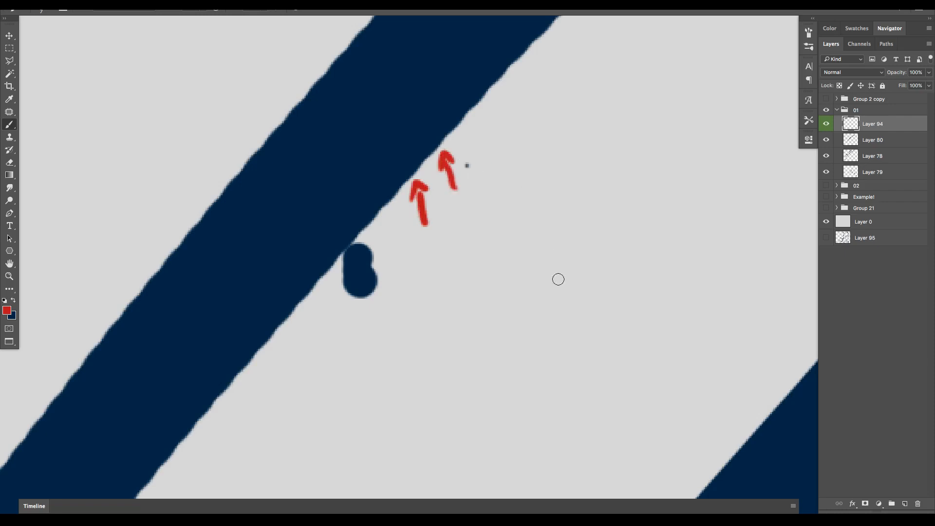
Step: Draw a red circle beside the 20% stroke and run a diagonal curved line through it
scroll(557, 224, "up", 5)
scroll(557, 224, "right", 3)
left_click_drag(486, 240, 519, 191)
mouse_move(517, 266)
left_mouse_down()
mouse_move(561, 258)
mouse_move(578, 221)
left_mouse_up()
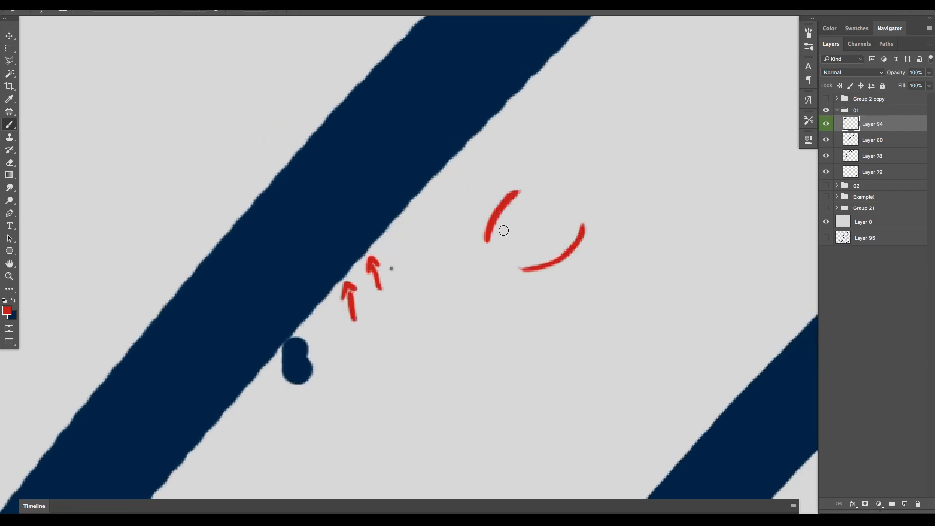
mouse_move(503, 229)
left_mouse_down()
mouse_move(555, 195)
mouse_move(557, 265)
mouse_move(509, 276)
left_mouse_up()
left_click_drag(468, 330, 659, 119)
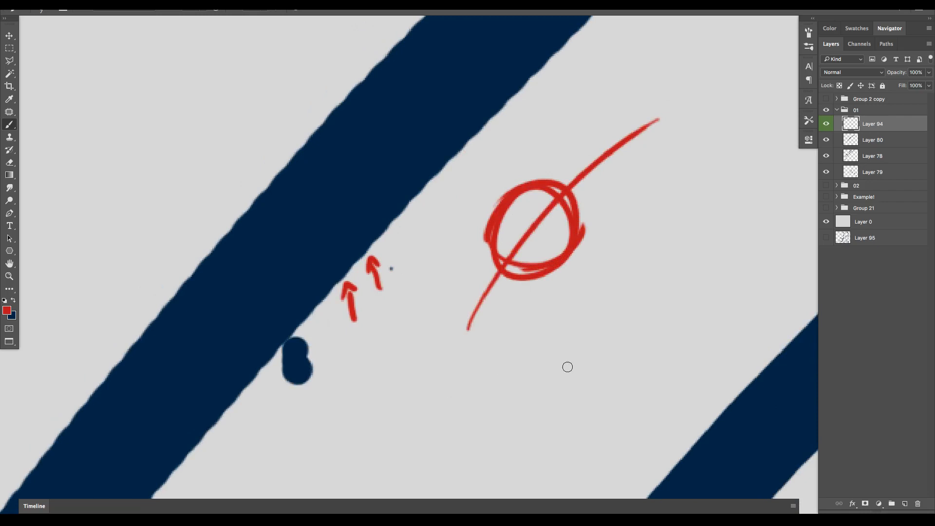
Step: Enlarge the brush to 428 px and swap the painting colour to dark blue
scroll(565, 367, "down", 6)
right_click(472, 318)
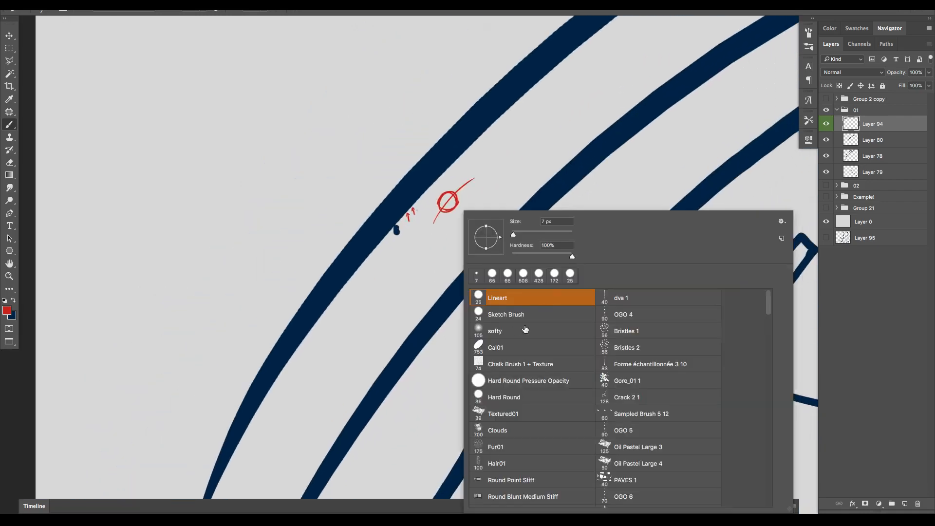
left_click(324, 335)
scroll(342, 334, "down", 4)
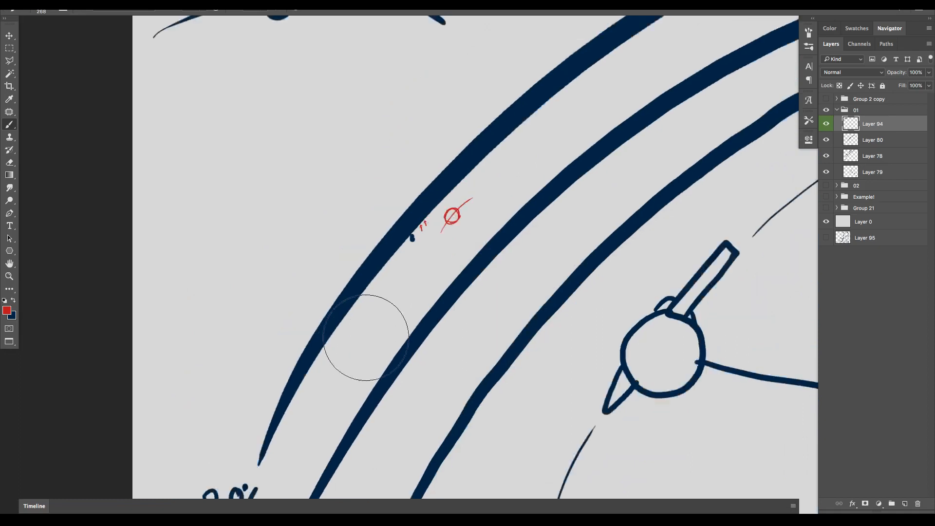
right_click(453, 280)
left_click_drag(556, 234, 560, 234)
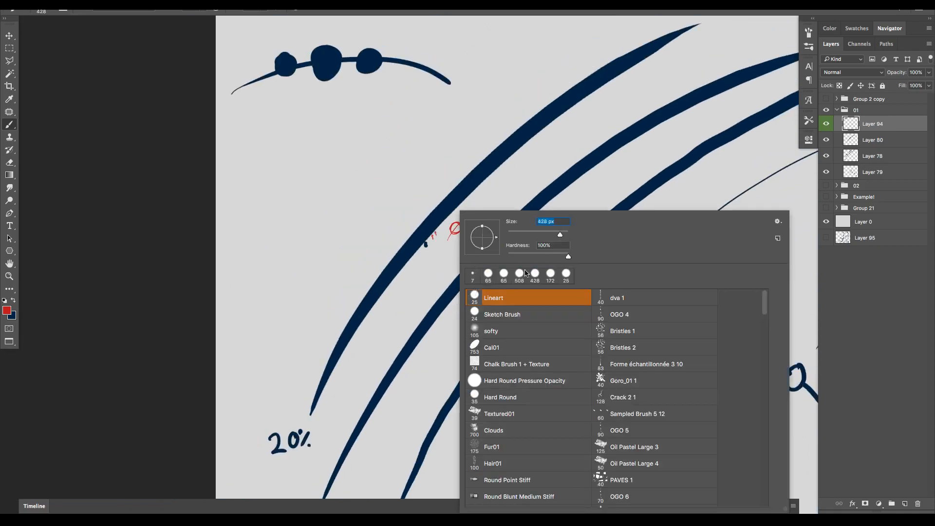
left_click(411, 333)
key("x")
scroll(447, 352, "down", 2)
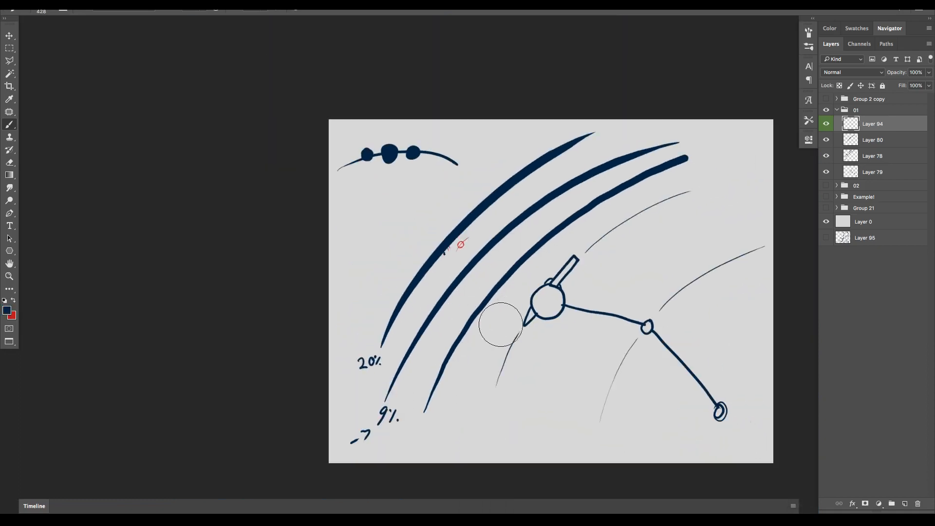
Step: Paint one huge dark blue stroke diagonally across the canvas with a 1760 px brush
right_click(507, 297)
left_click_drag(614, 237, 619, 237)
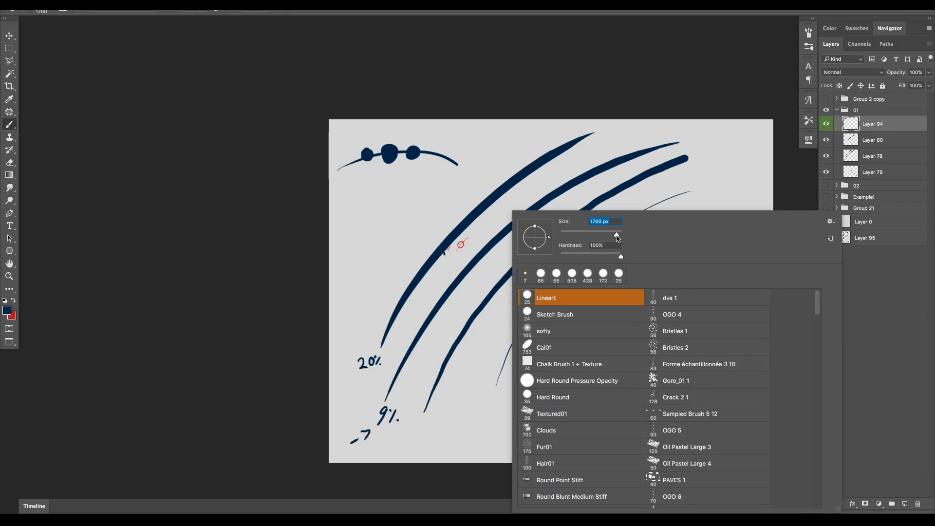
left_click(407, 375)
left_click_drag(429, 337, 799, 204)
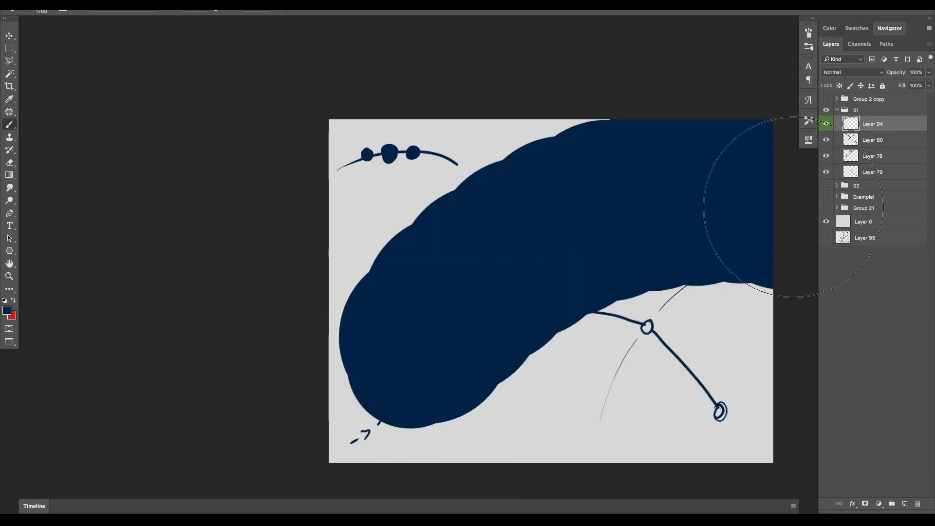
scroll(529, 463, "up", 1)
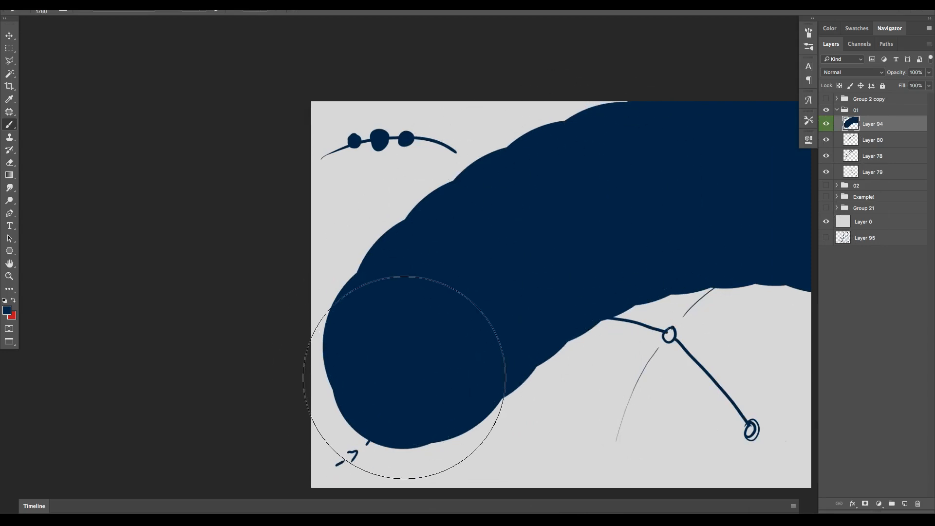
Step: Set the spacing of the brush tip to 9%
left_click(810, 33)
left_click(772, 185)
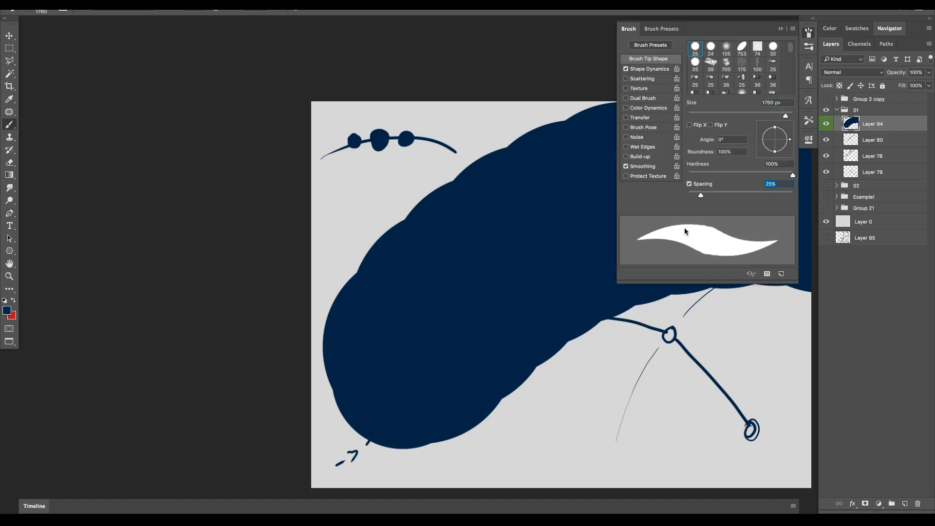
type("9")
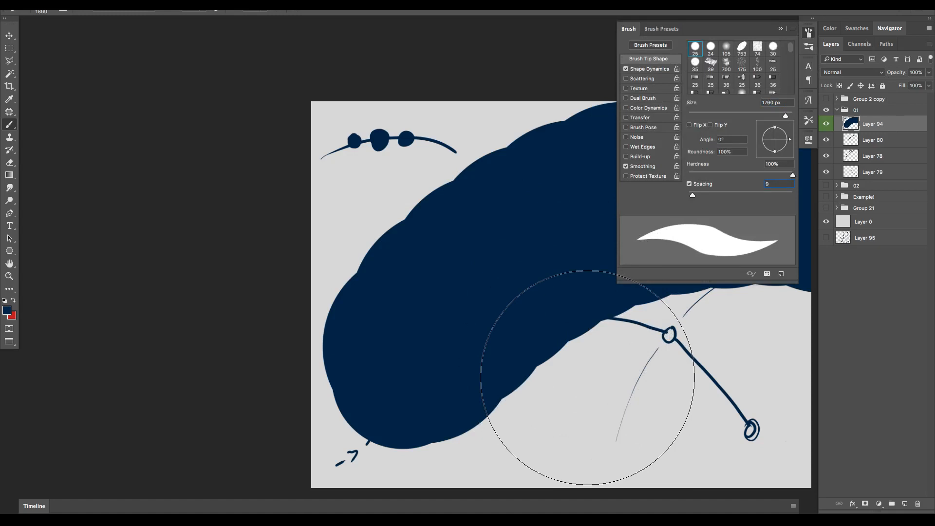
left_click(810, 34)
Step: Paint a dark blue curved stroke below the huge one with a 127 px brush
scroll(547, 313, "down", 6)
scroll(547, 314, "right", 5)
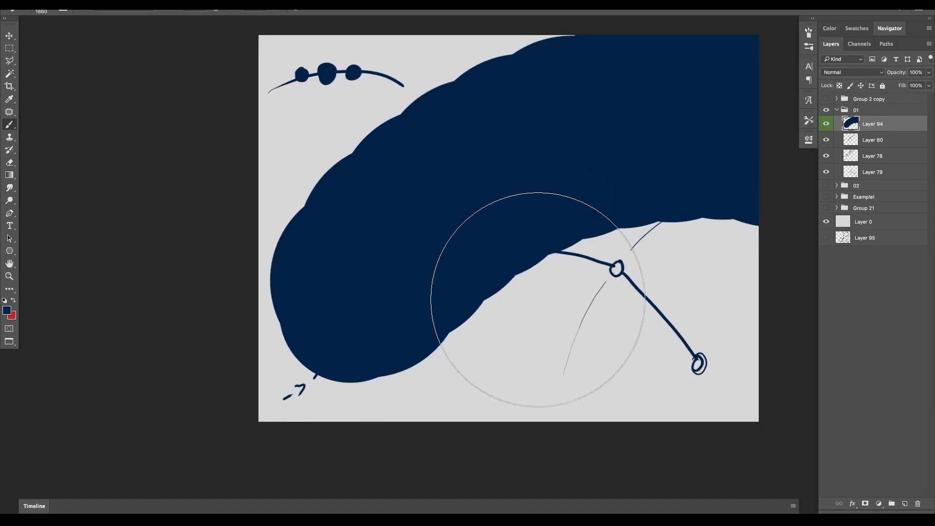
right_click(517, 275)
type("127")
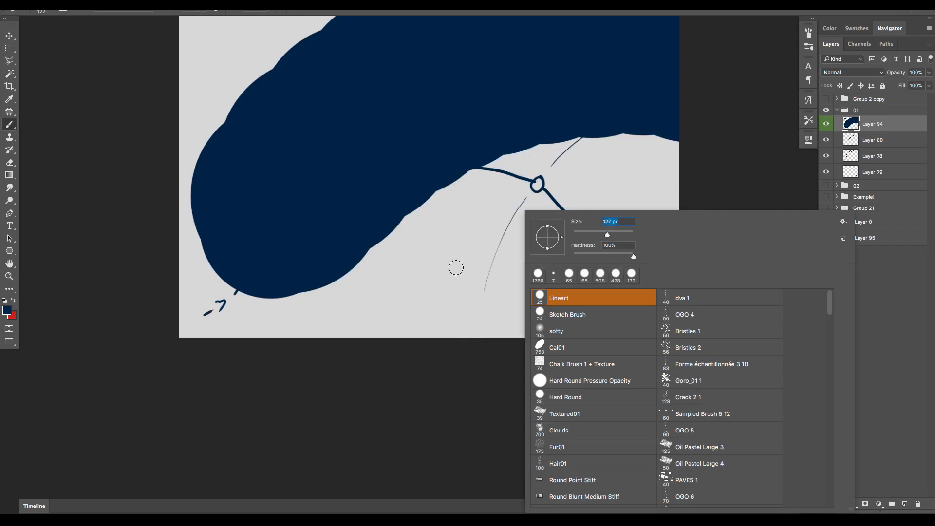
left_click_drag(397, 289, 606, 184)
key("ctrl+plus")
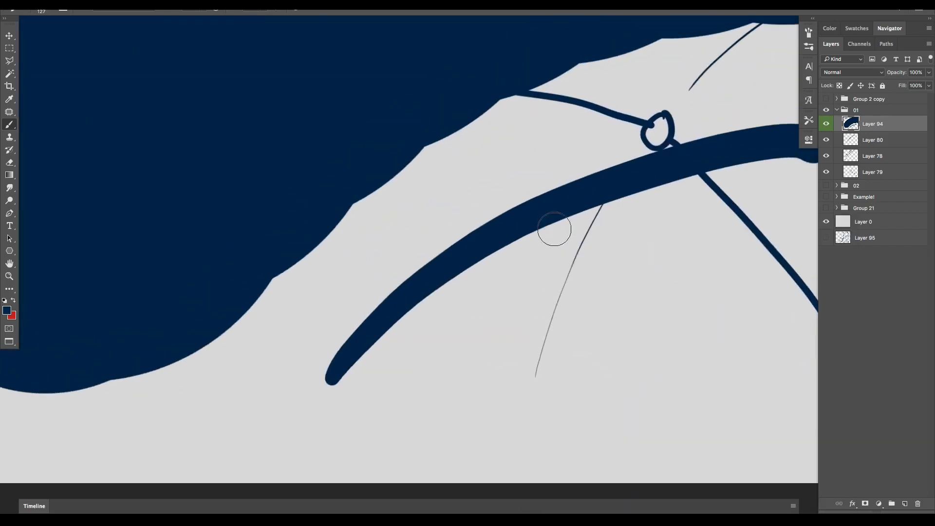
Step: Hide Layer 94 and compare the edges of the 20% and 9% strokes up close and from afar
left_click(826, 124)
scroll(754, 176, "up", 6)
scroll(754, 176, "left", 6)
scroll(543, 256, "up", 3)
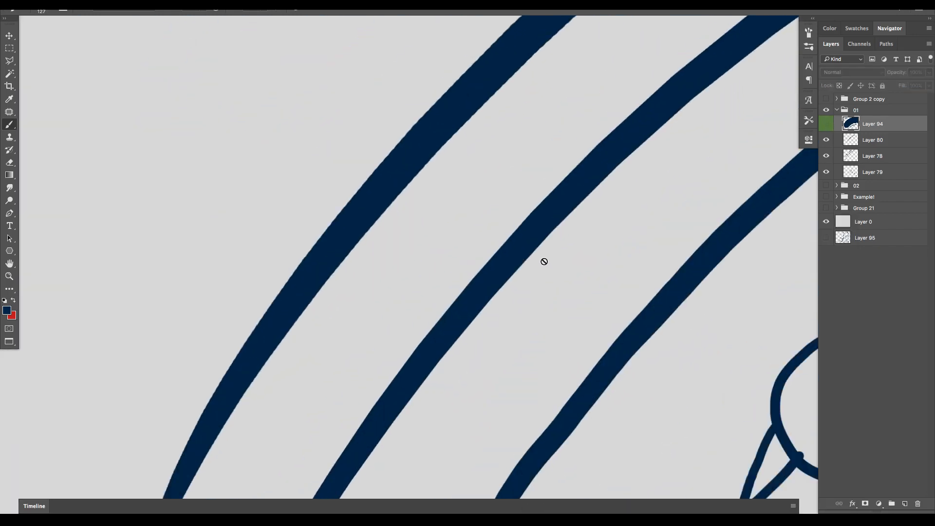
scroll(536, 283, "down", 6)
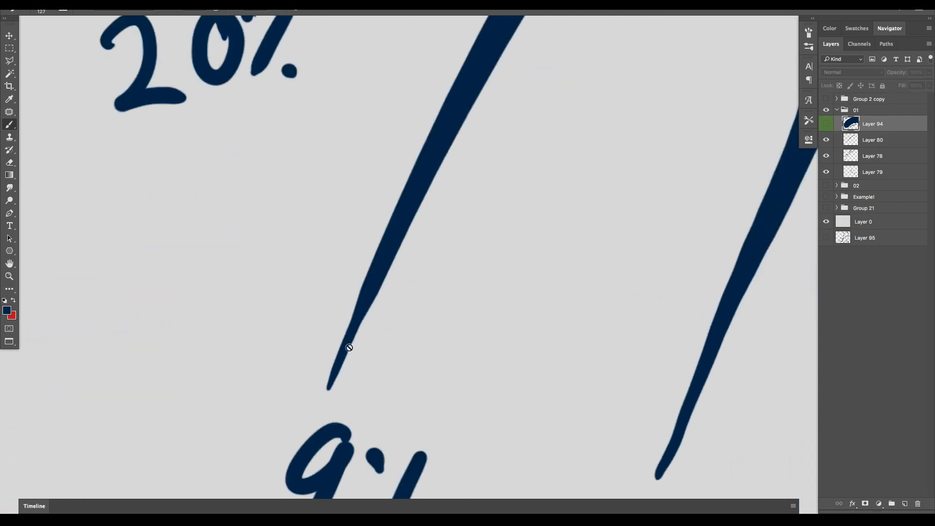
scroll(387, 412, "up", 5)
scroll(385, 411, "up", 6)
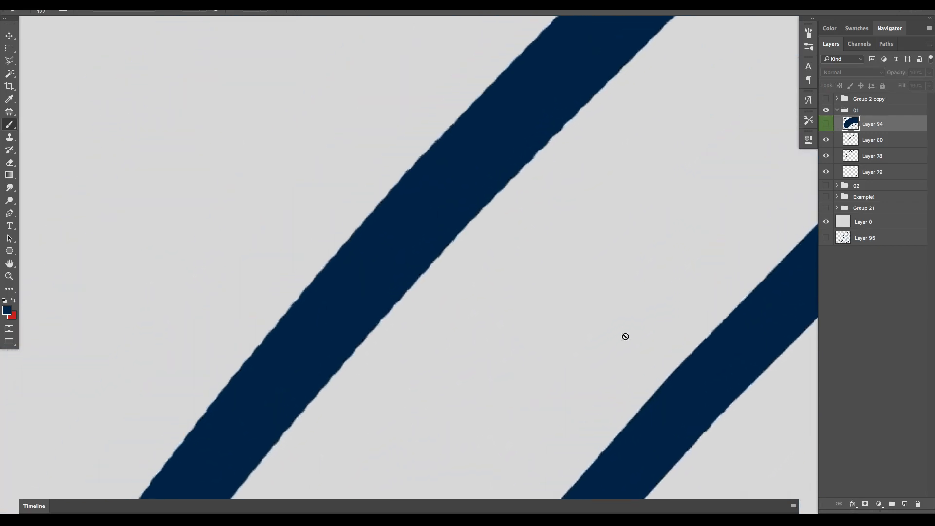
scroll(619, 341, "up", 4)
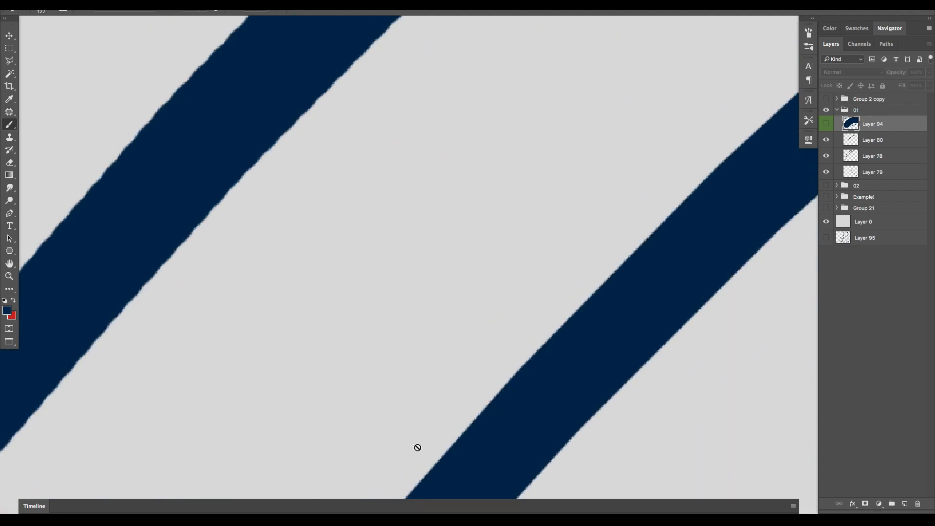
scroll(658, 193, "down", 2)
scroll(673, 216, "down", 8)
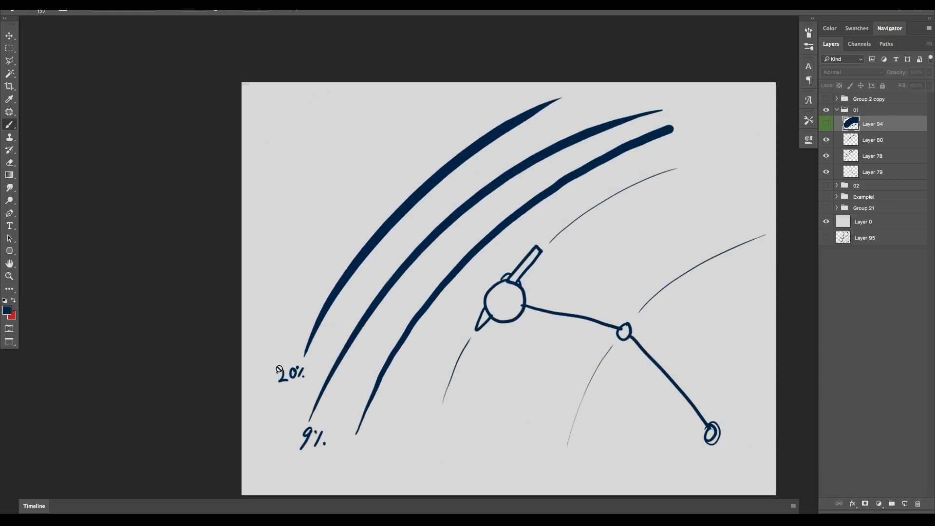
scroll(605, 326, "right", 3)
scroll(605, 326, "down", 2)
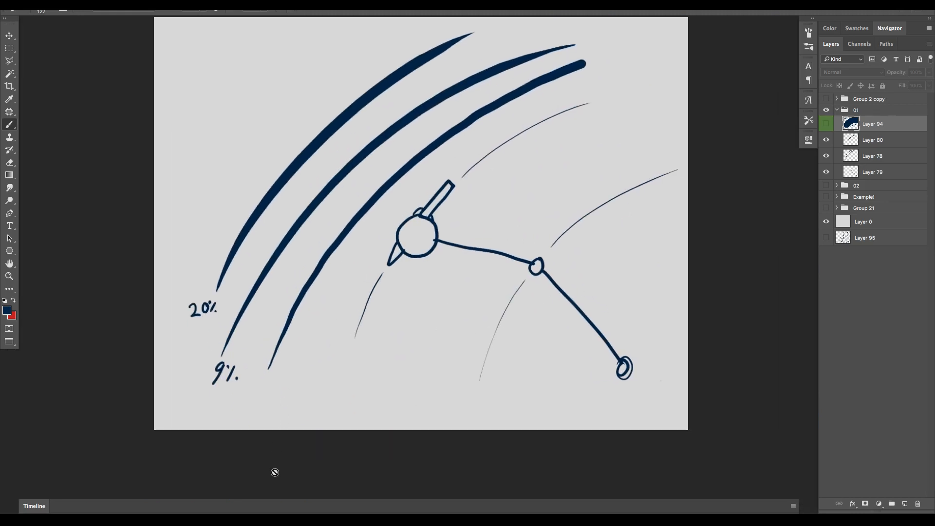
Step: Show Layer 94 again and clear everything painted on it
left_click(827, 125)
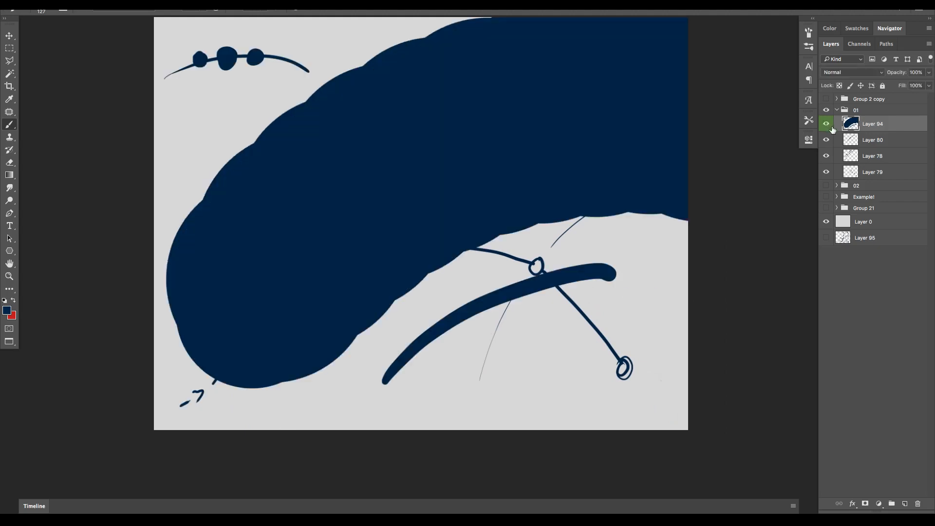
key("ctrl+a")
key("Delete")
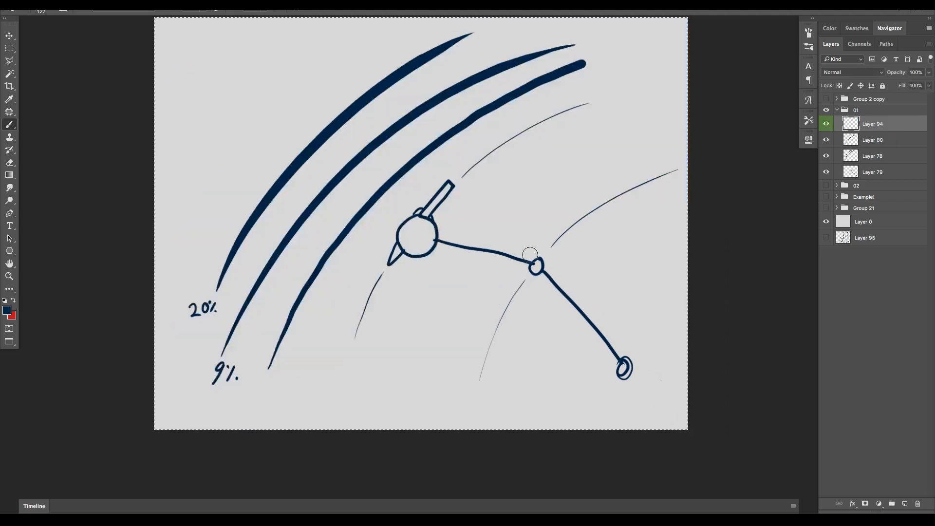
Step: Swap the painting colour to red and draw a thick circle around the small ring at the end of the arm sketch
key("x")
mouse_move(648, 345)
left_mouse_down()
mouse_move(645, 401)
mouse_move(627, 338)
left_mouse_up()
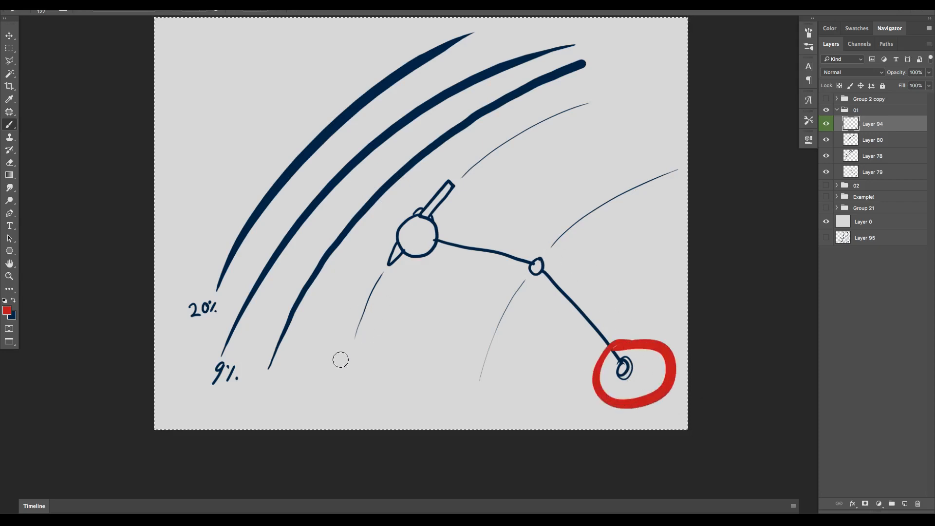
Step: Sketch three long red arcs along the thin curve through the arm's large joint circle, and undo them
mouse_move(338, 405)
left_mouse_down()
mouse_move(496, 139)
mouse_move(675, 76)
left_mouse_up()
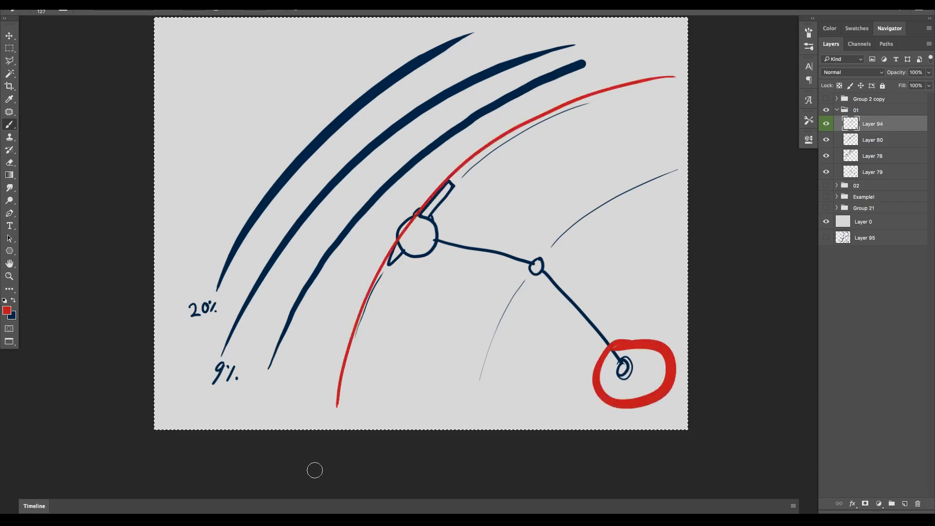
mouse_move(344, 403)
left_mouse_down()
mouse_move(359, 338)
mouse_move(656, 80)
left_mouse_up()
left_click_drag(359, 411, 661, 83)
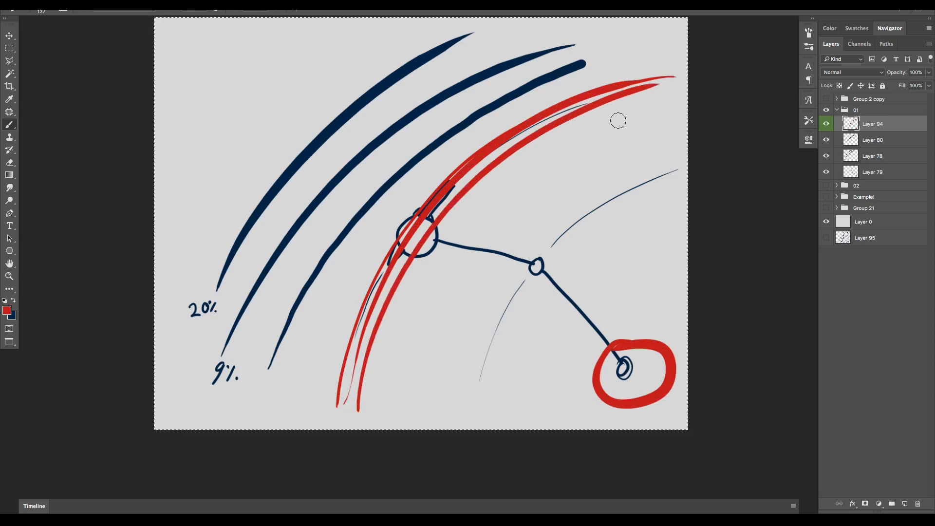
key("ctrl+z")
key("ctrl+z")
key("ctrl+z")
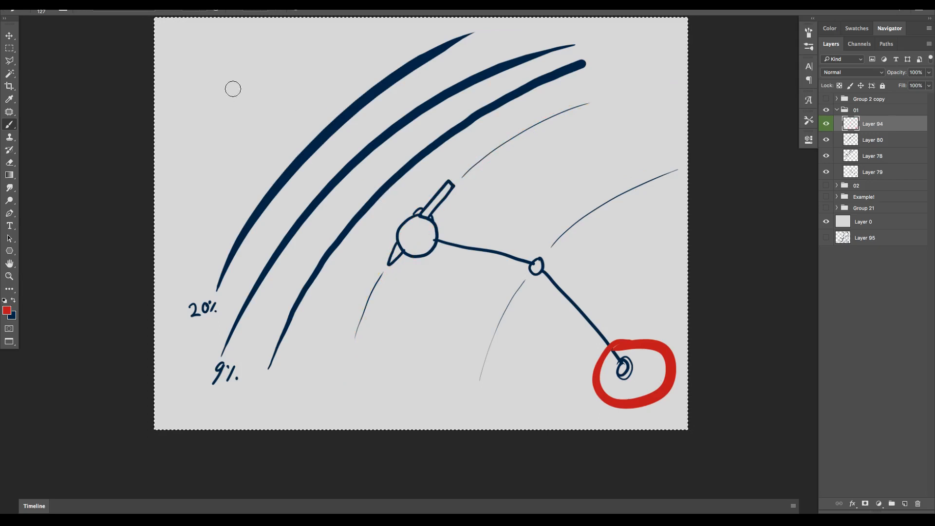
Step: Try two red strokes across the thick blue arcs and one red arc running along them, and undo all three
mouse_move(237, 88)
left_mouse_down()
mouse_move(395, 269)
mouse_move(433, 357)
left_mouse_up()
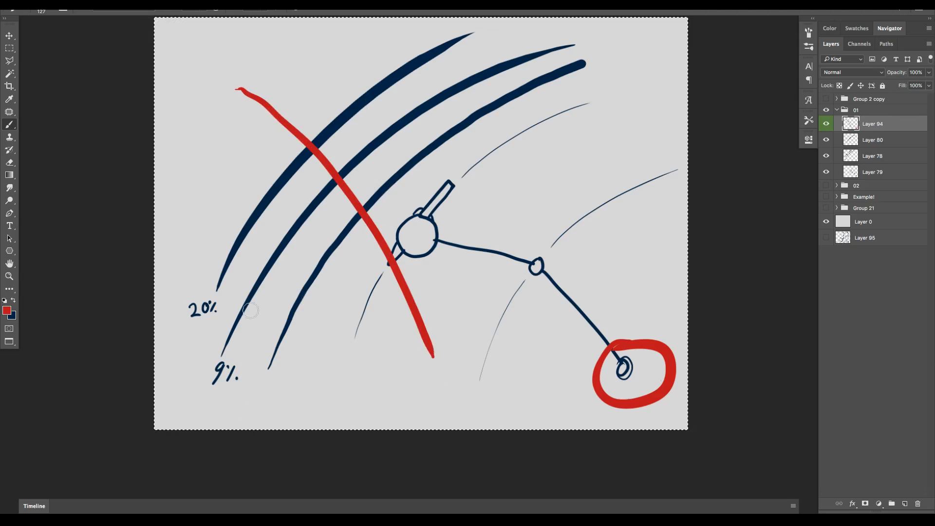
mouse_move(238, 379)
left_mouse_down()
mouse_move(386, 155)
mouse_move(561, 49)
left_mouse_up()
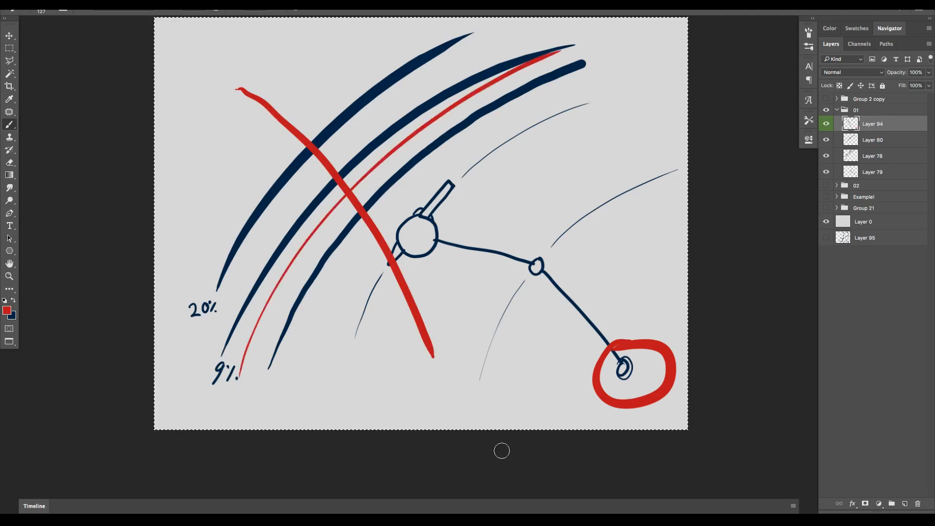
left_click_drag(374, 136, 481, 325)
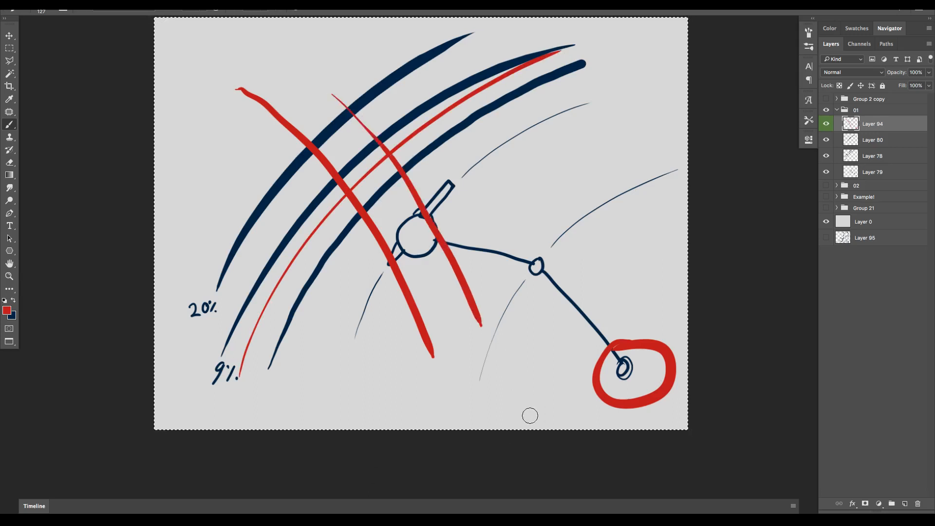
key("ctrl+z")
key("ctrl+z")
key("ctrl+z")
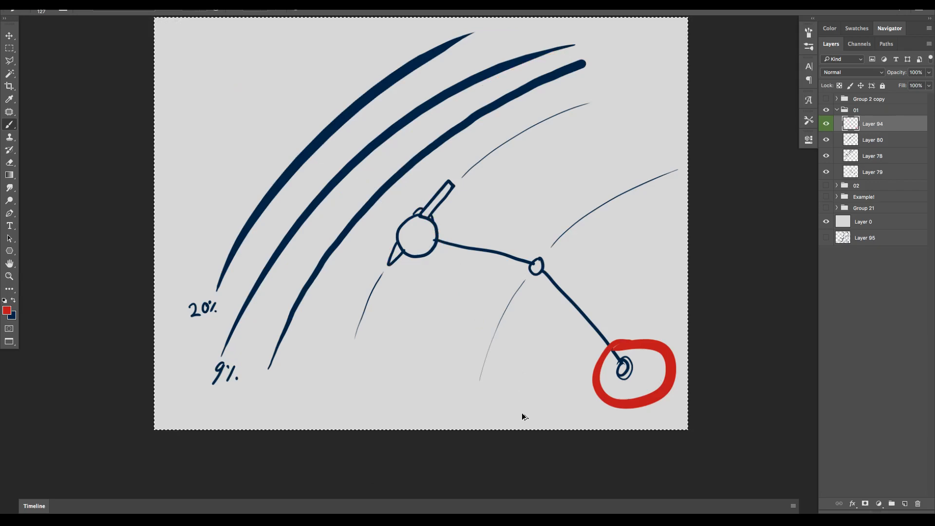
Step: Rotate the canvas and draw three red curved strokes around the ends of the blue arcs at changing angles
scroll(522, 414, "up", 3)
scroll(453, 247, "up", 3)
key("r")
mouse_move(453, 247)
left_mouse_down()
mouse_move(451, 267)
mouse_move(450, 257)
left_mouse_up()
key("r")
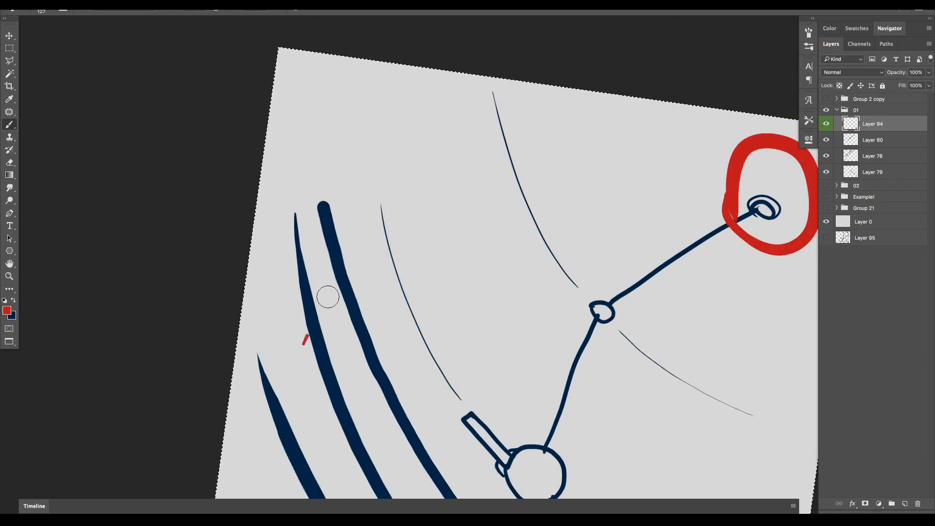
left_click_drag(305, 340, 522, 132)
left_click_drag(324, 251, 509, 112)
left_click_drag(317, 192, 497, 97)
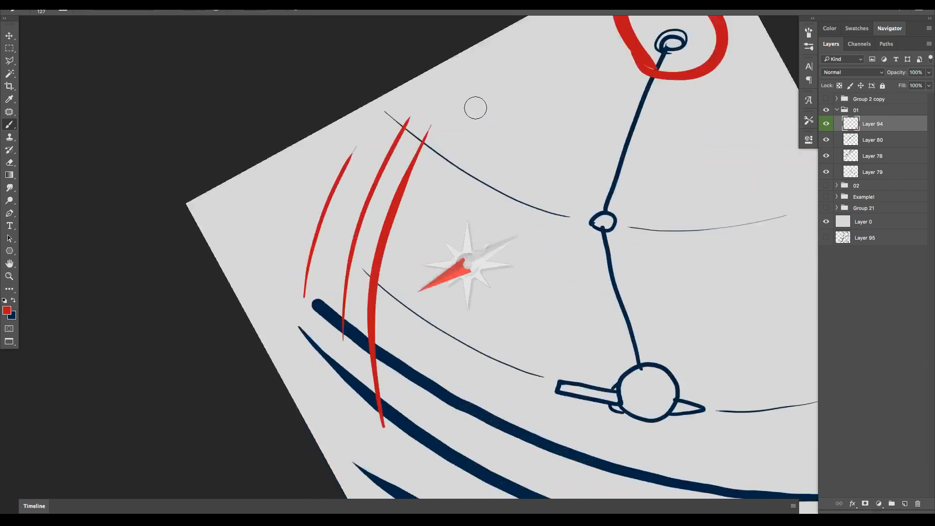
Step: Add more red curved strokes above the circled ring and return the canvas to its upright orientation
left_click_drag(320, 219, 492, 47)
left_click_drag(340, 139, 427, 51)
left_click_drag(508, 63, 518, 220)
scroll(497, 309, "up", 3)
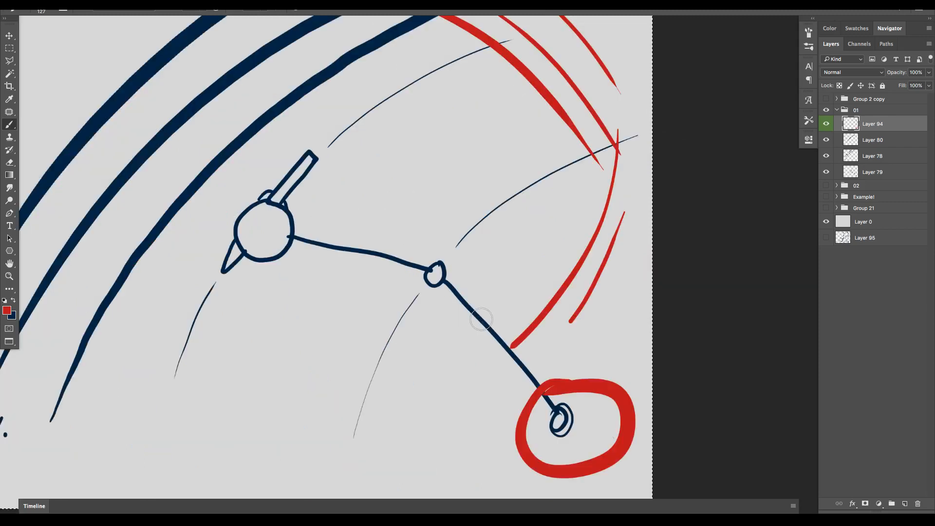
Step: Clear all the red strokes and the red circle from Layer 94
key("Delete")
scroll(481, 319, "down", 3)
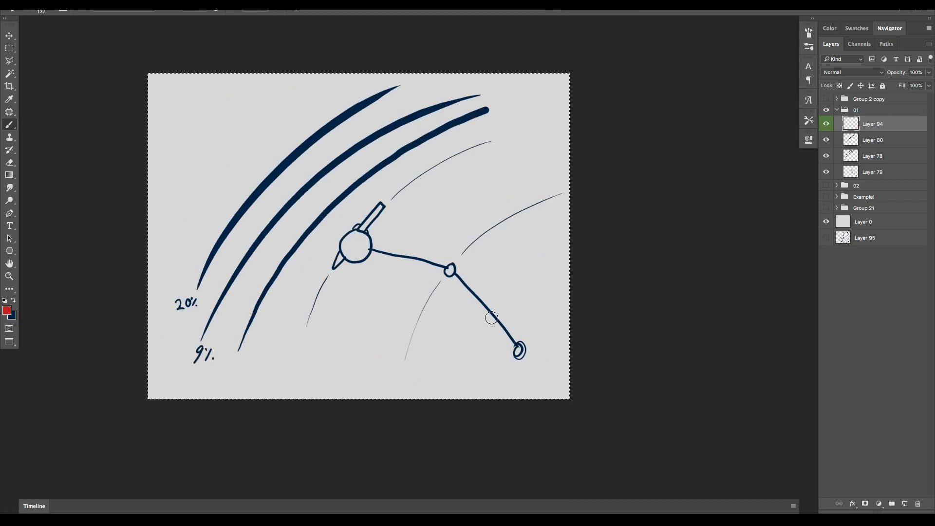
scroll(399, 317, "up", 3)
scroll(399, 317, "left", 4)
scroll(399, 317, "up", 1)
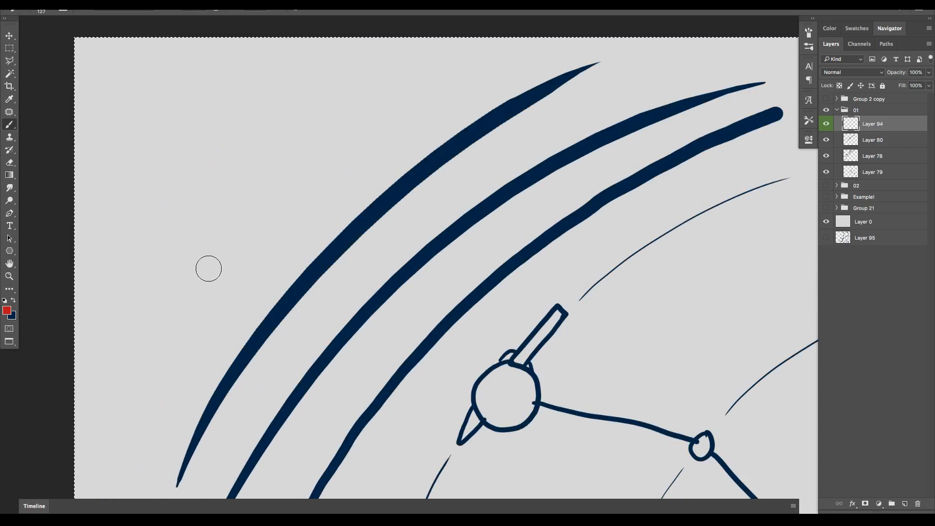
scroll(207, 244, "up", 2)
scroll(214, 272, "left", 3)
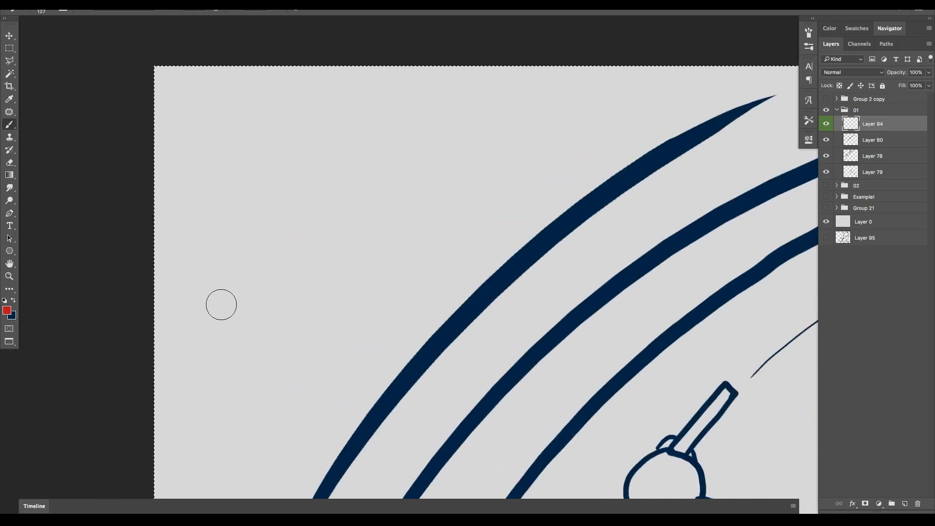
scroll(229, 283, "down", 2)
scroll(229, 273, "right", 1)
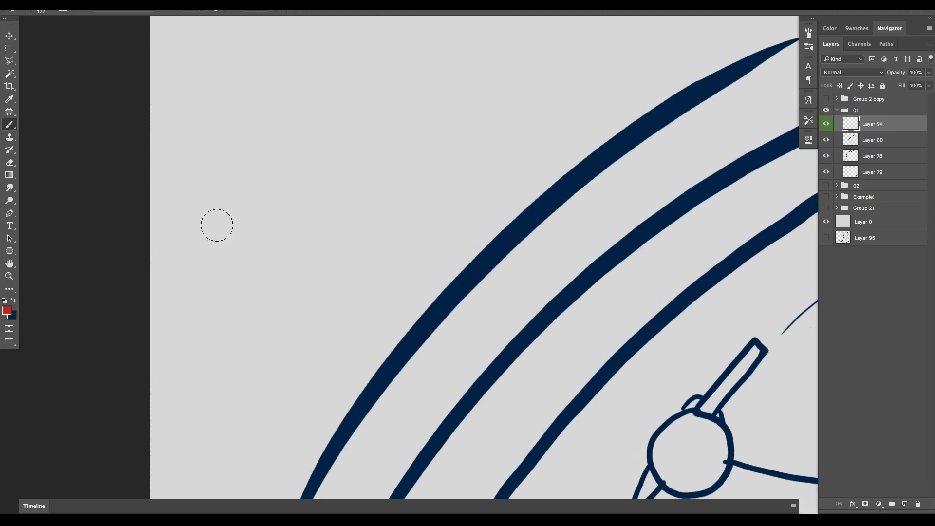
Step: Draw two parallel red curved strokes in the empty area outside the thick blue arcs
key("ctrl+a")
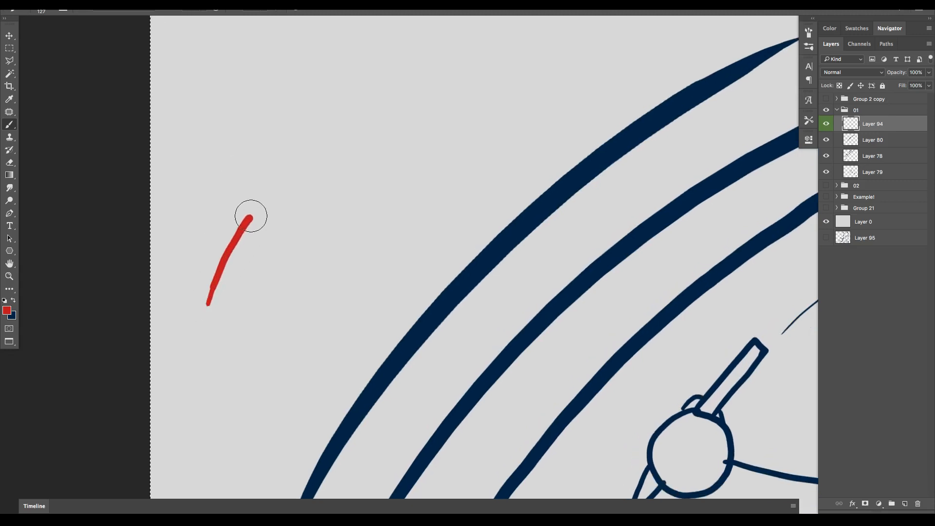
mouse_move(251, 217)
left_mouse_down()
mouse_move(302, 158)
mouse_move(370, 106)
left_mouse_up()
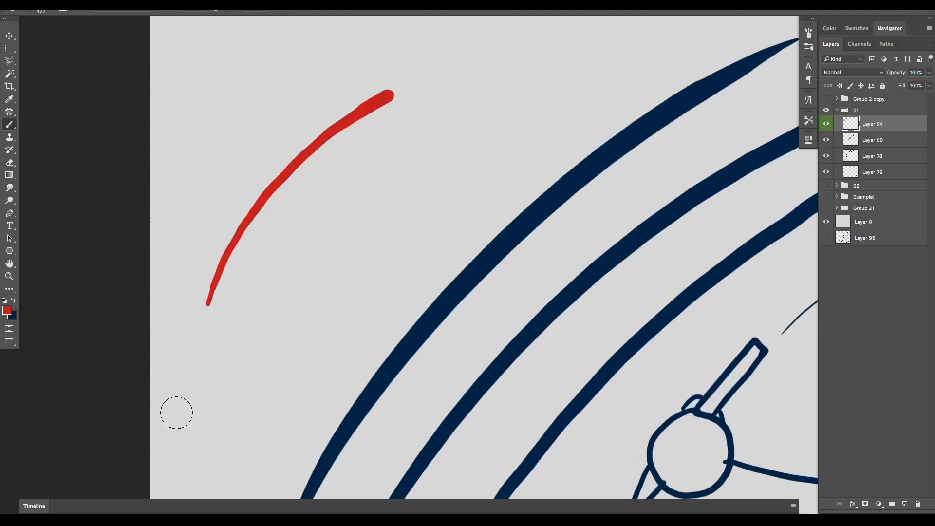
left_click_drag(247, 320, 432, 141)
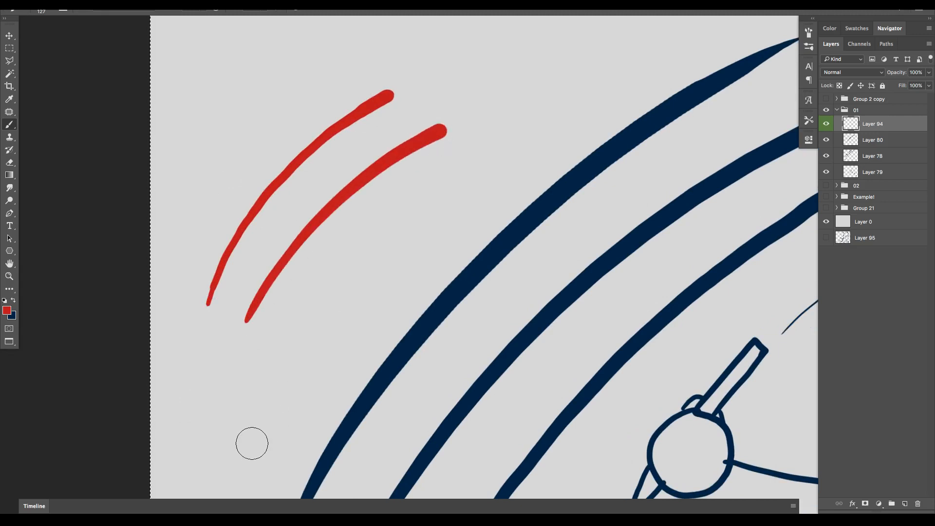
Step: Reduce the brush size to 30 px and draw a small red arrow pointing at the outer red curve
key("ctrl+plus")
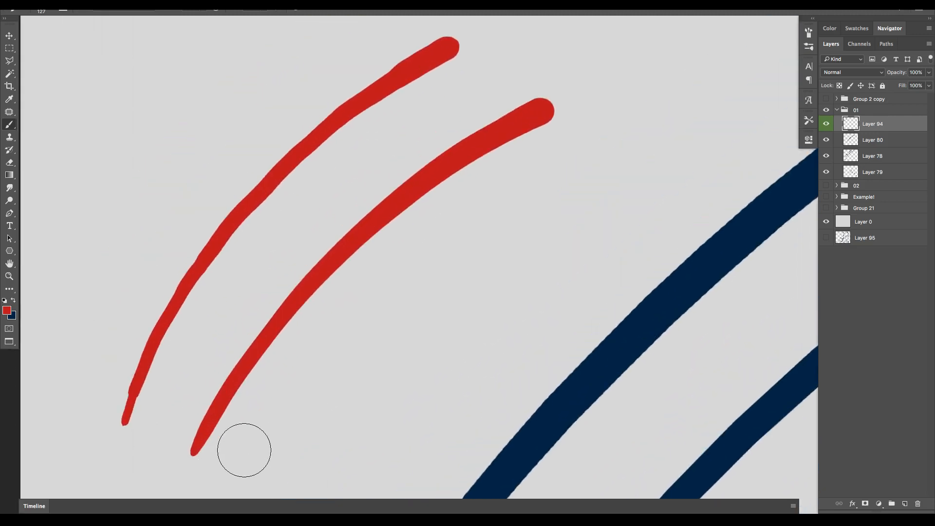
right_click(366, 233)
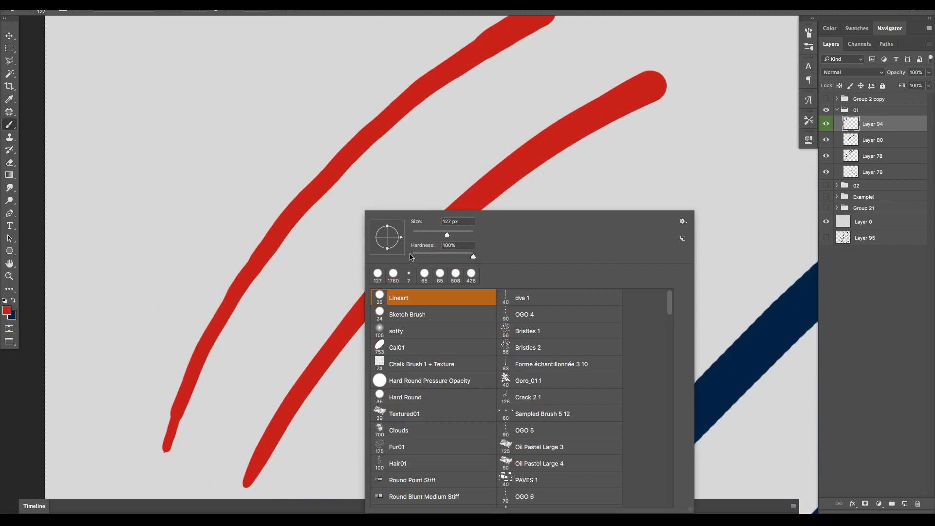
key("Escape")
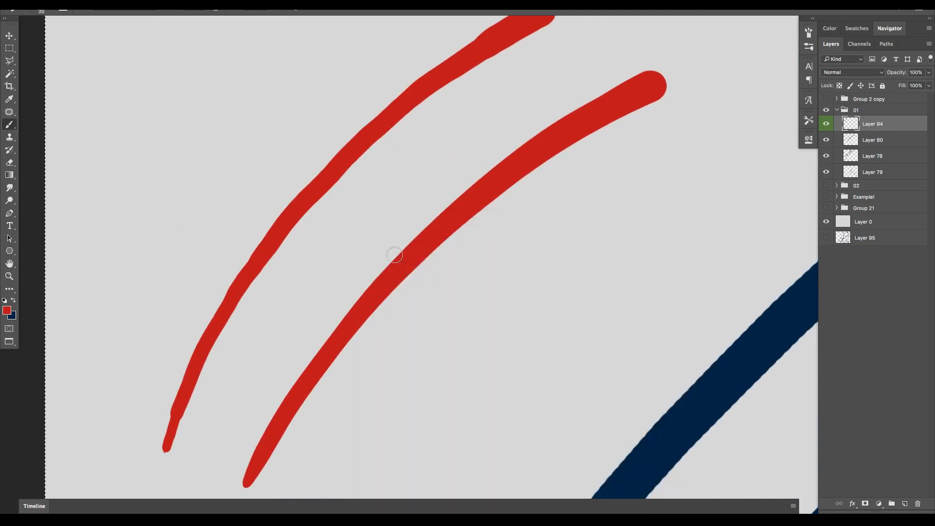
left_click_drag(85, 251, 161, 280)
scroll(253, 380, "left", 2)
scroll(278, 377, "up", 2)
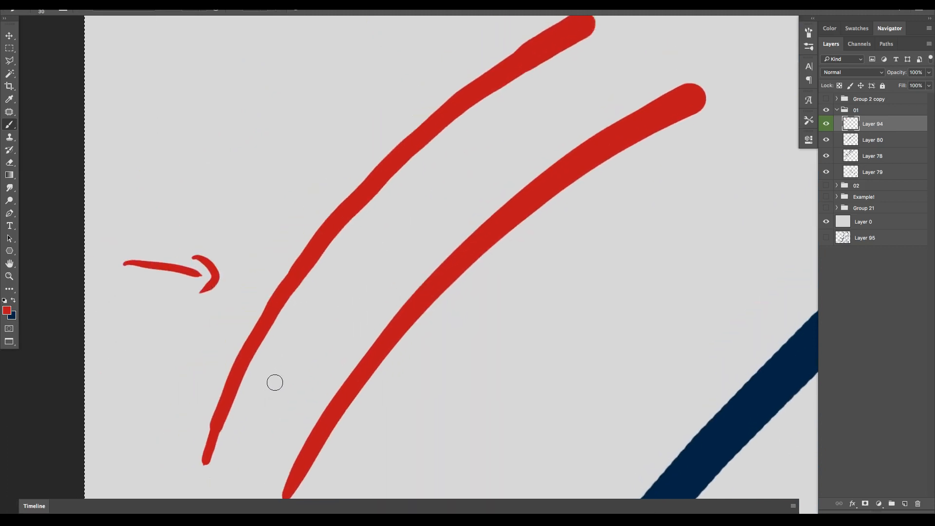
Step: Draw three thin red curves alongside the upper part of the outer red stroke
scroll(480, 263, "up", 2)
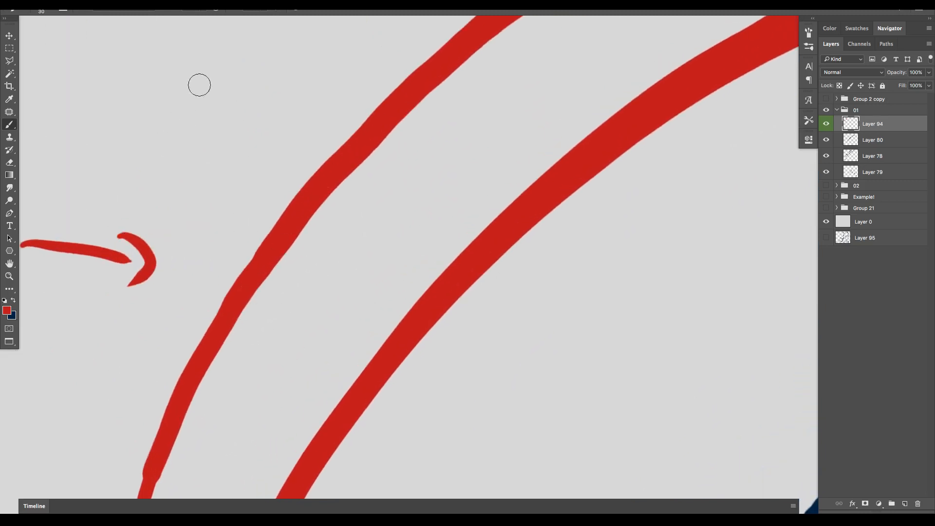
mouse_move(148, 187)
left_mouse_down()
mouse_move(174, 145)
mouse_move(287, 27)
left_mouse_up()
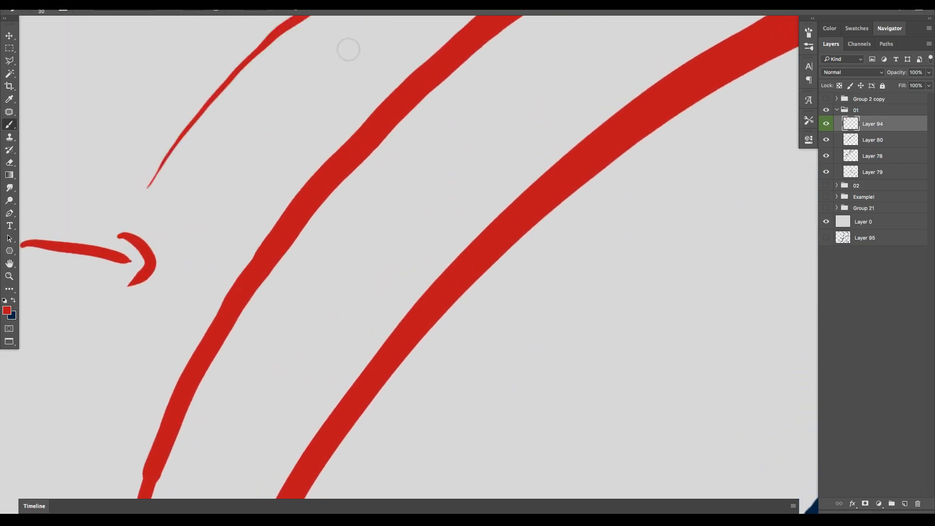
left_click_drag(218, 169, 380, 19)
mouse_move(210, 236)
left_mouse_down()
mouse_move(211, 219)
mouse_move(406, 22)
left_mouse_up()
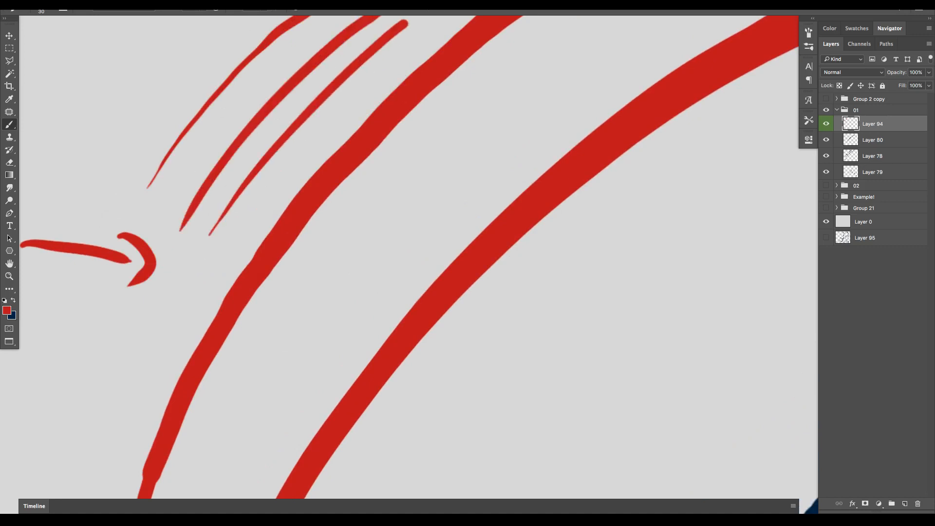
scroll(243, 352, "down", 5)
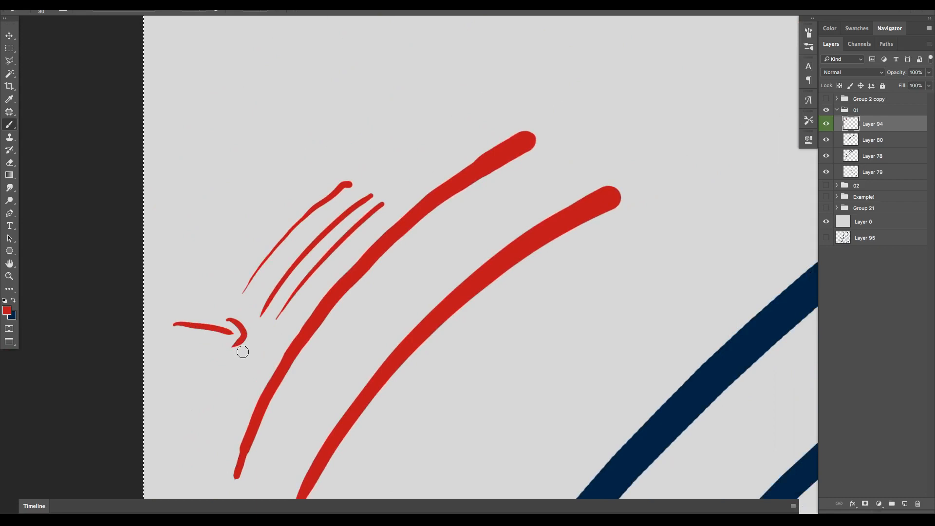
Step: Add a small red arrow on the inner side of the outer red curve and clear all the red marks from Layer 94
scroll(243, 352, "right", 3)
scroll(243, 352, "down", 1)
scroll(243, 352, "right", 2)
scroll(243, 352, "down", 4)
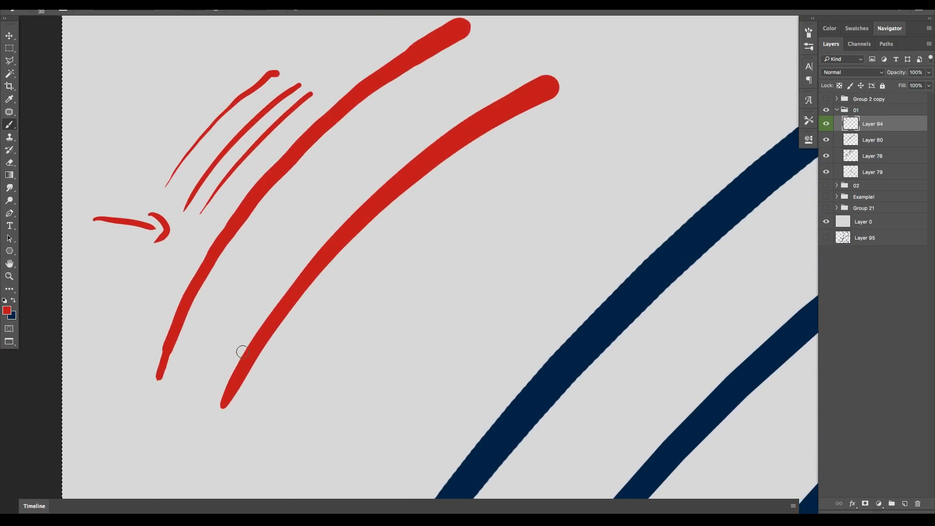
scroll(243, 351, "up", 4)
scroll(324, 303, "up", 3)
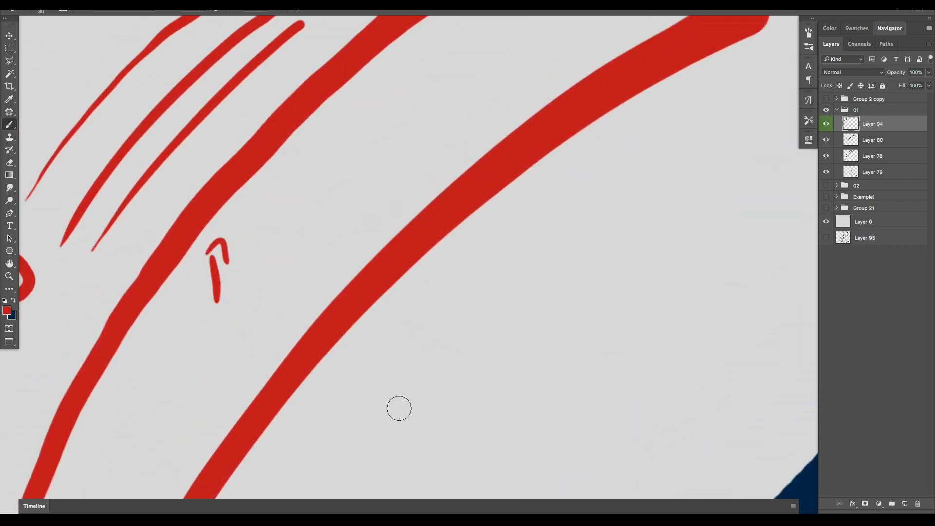
scroll(389, 406, "up", 3)
scroll(584, 374, "down", 8)
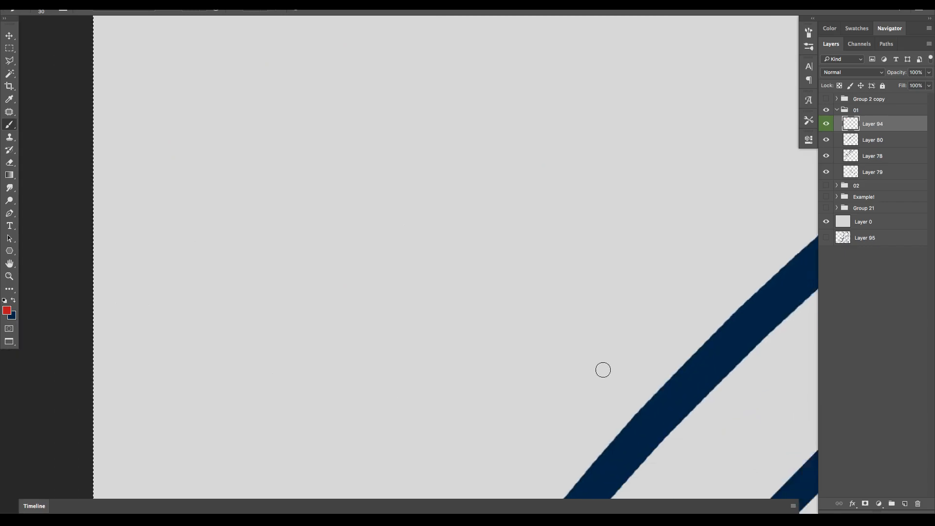
scroll(600, 375, "down", 5)
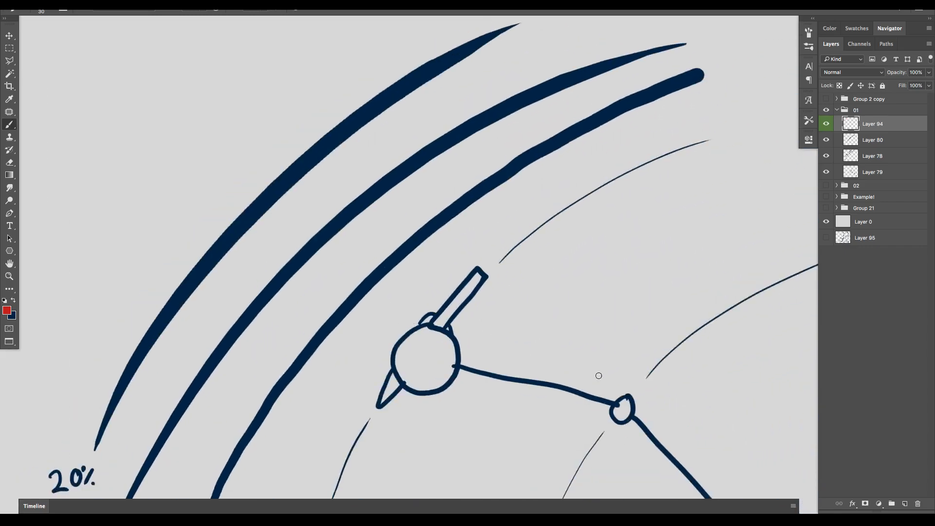
scroll(594, 380, "up", 2)
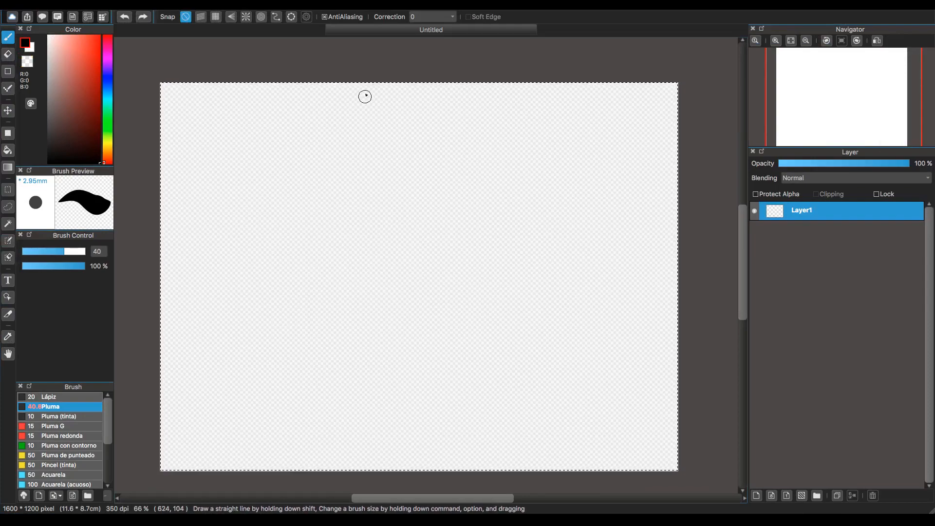
Step: Switch to MediBang Paint and draw a black spiral curl on Layer1 with the Pluma brush at Correction 0
left_click_drag(214, 242, 223, 229)
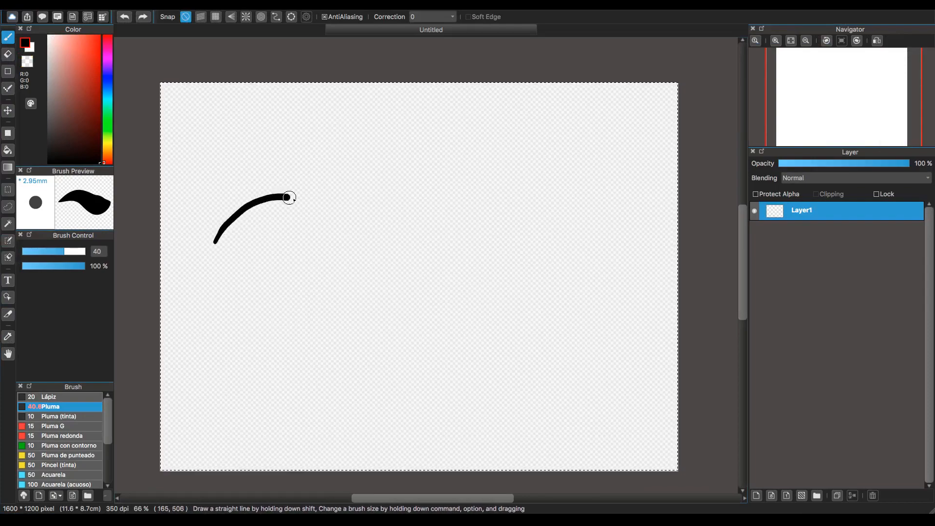
scroll(269, 237, "up", 5)
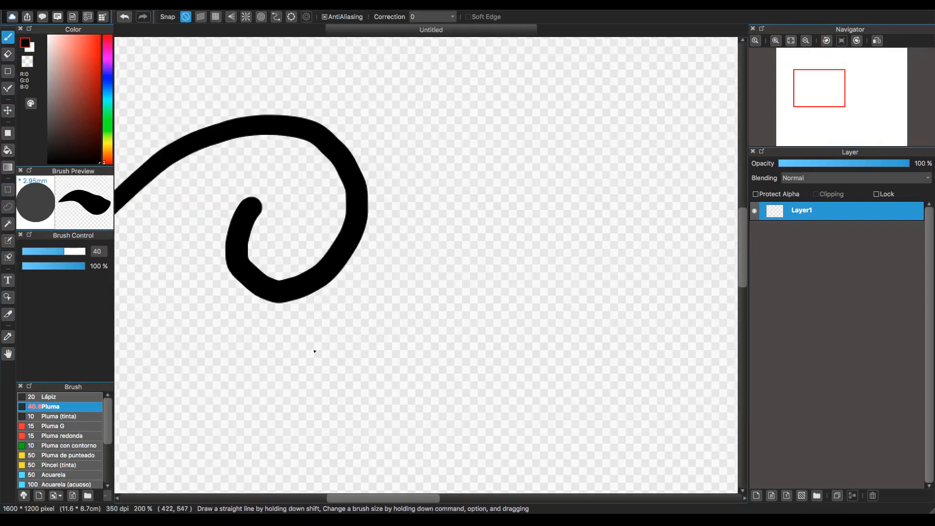
scroll(291, 163, "left", 2)
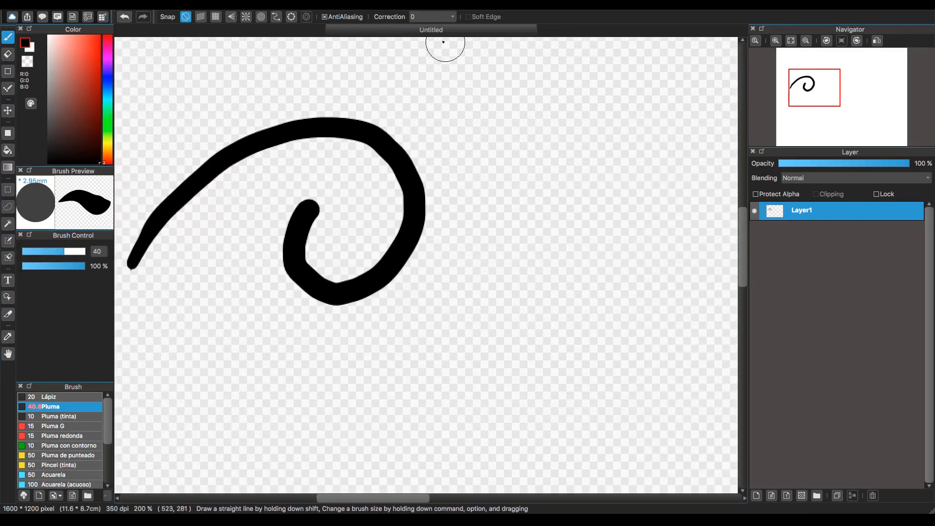
Step: Set the stroke Correction to 11 and draw a second spiral curl beside the first to compare their edges
left_click(433, 18)
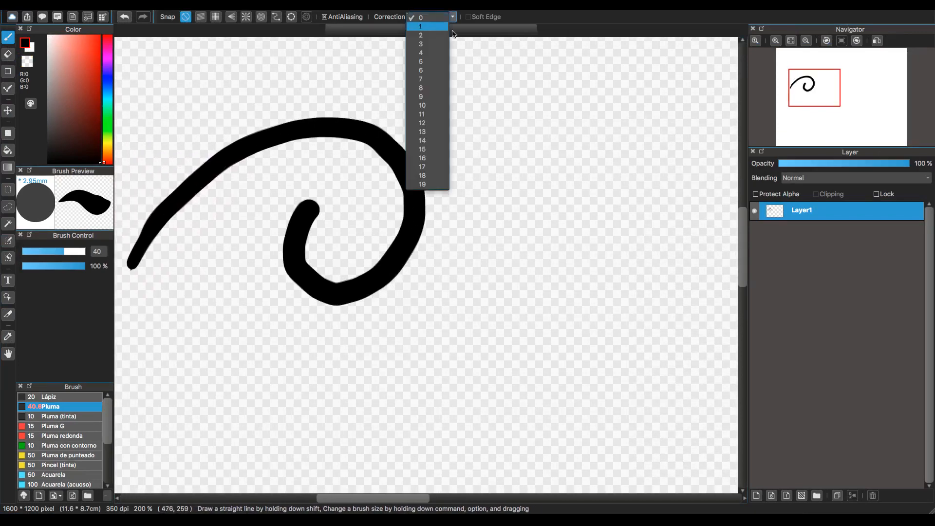
left_click(440, 113)
scroll(537, 251, "down", 5)
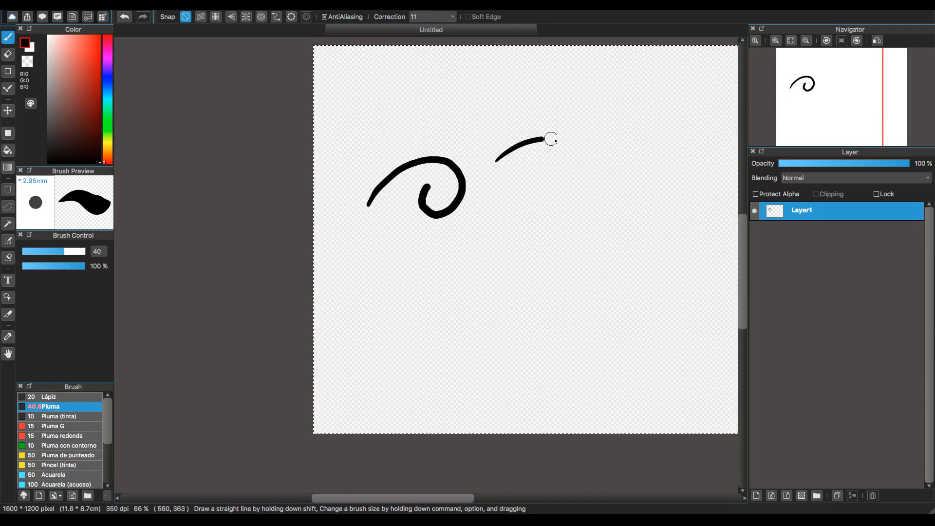
scroll(592, 200, "up", 4)
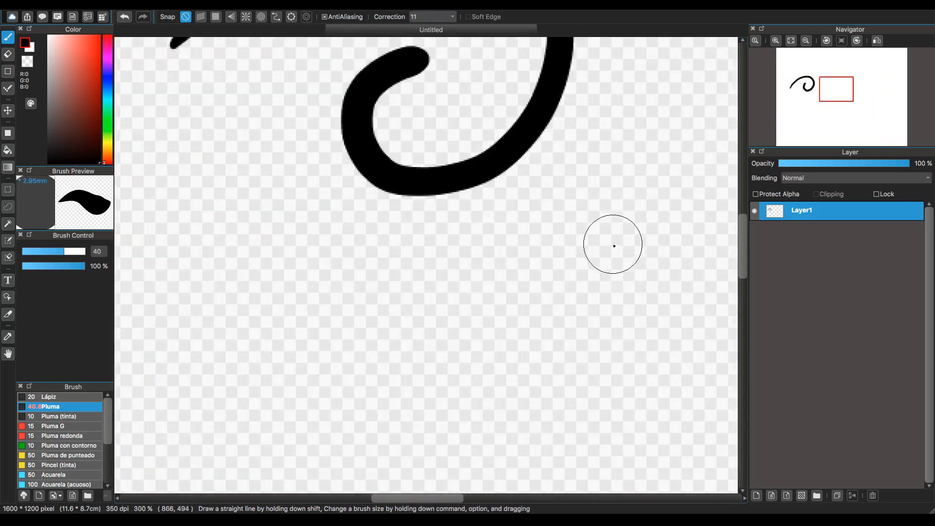
scroll(605, 253, "down", 4)
scroll(583, 283, "up", 1)
scroll(579, 293, "up", 4)
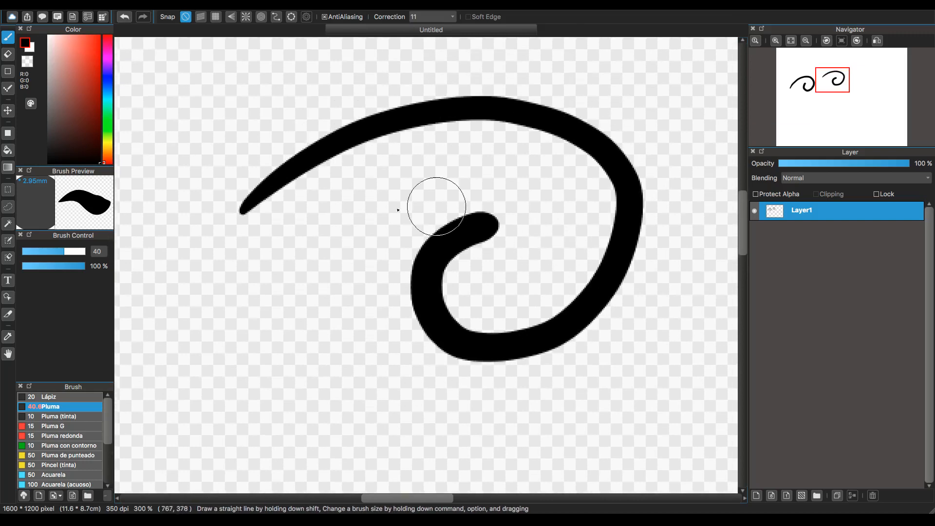
scroll(445, 244, "down", 2)
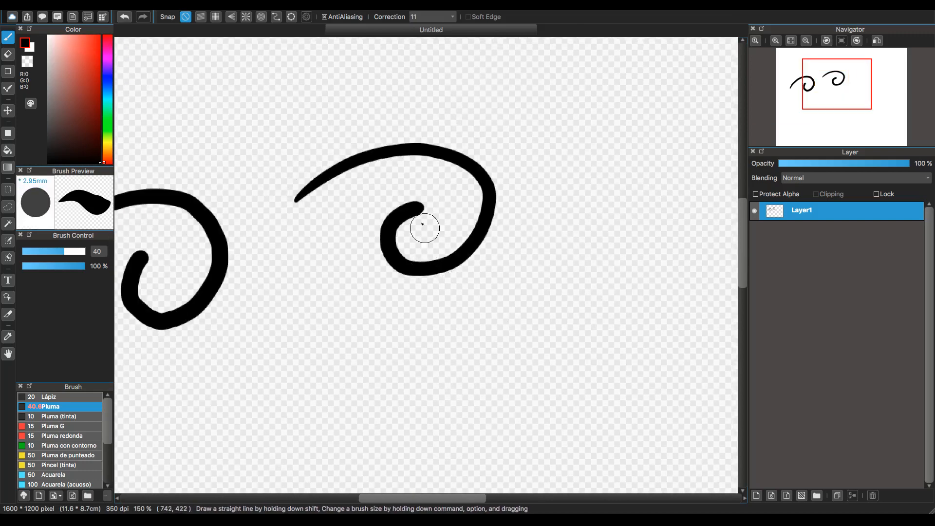
Step: Draw a long descending stroke between the two spirals that hooks upward and ends in a curl
scroll(423, 224, "down", 3)
mouse_move(359, 244)
left_mouse_down()
mouse_move(425, 321)
mouse_move(444, 263)
left_mouse_up()
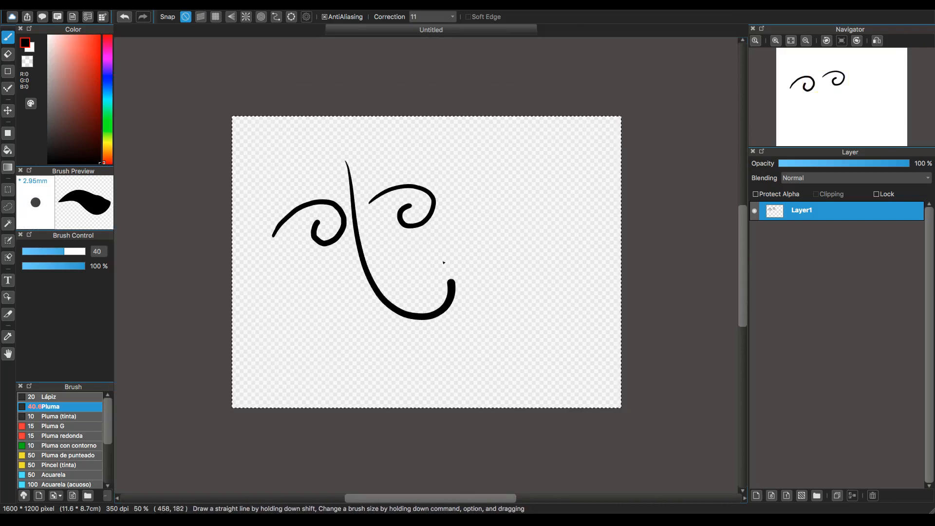
scroll(435, 291, "up", 3)
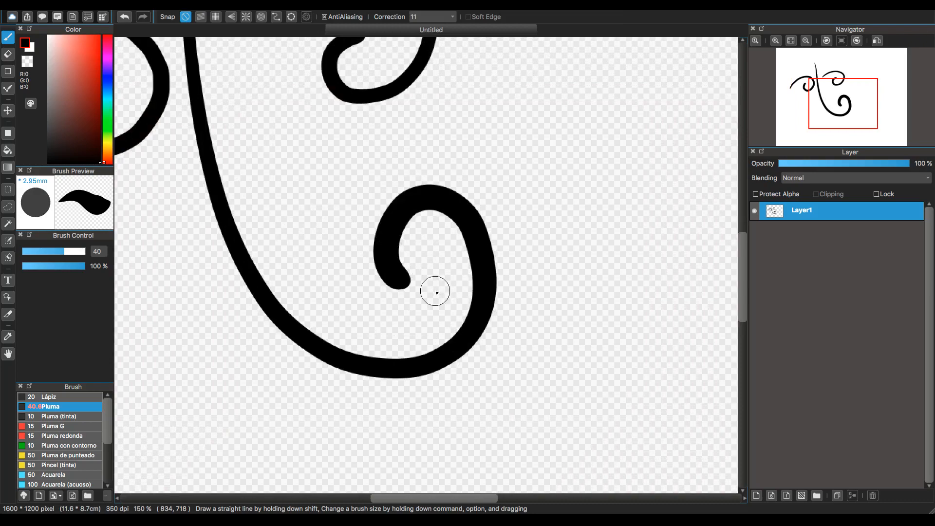
scroll(437, 293, "down", 3)
scroll(437, 293, "up", 3)
scroll(437, 293, "up", 2)
scroll(437, 293, "right", 1)
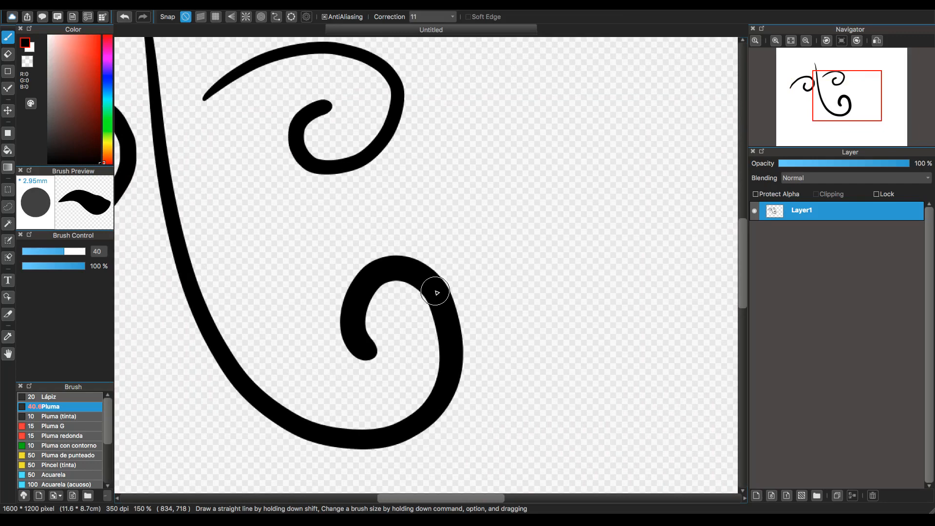
scroll(437, 293, "up", 2)
scroll(437, 293, "right", 1)
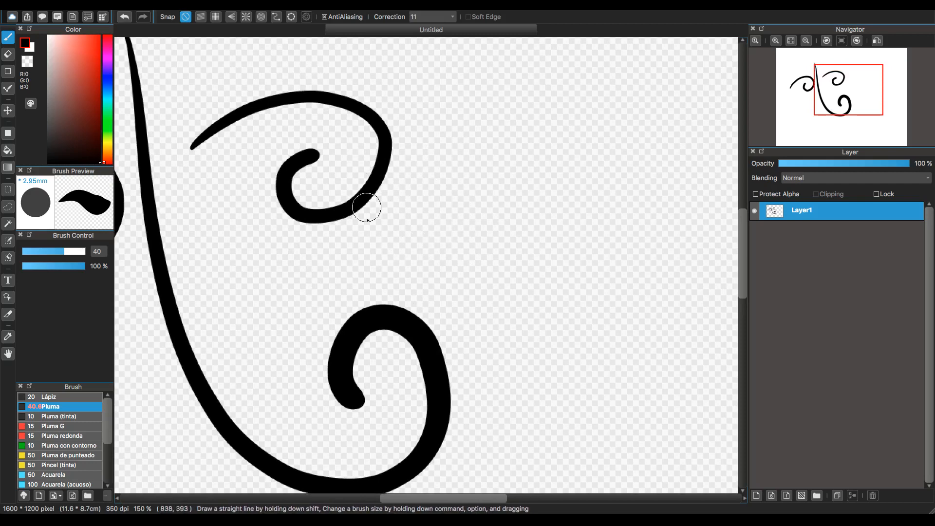
Step: Set the stroke Correction to 19 and draw a long zigzagging stroke beside the curls, followed by another stroke across the canvas
left_click(453, 17)
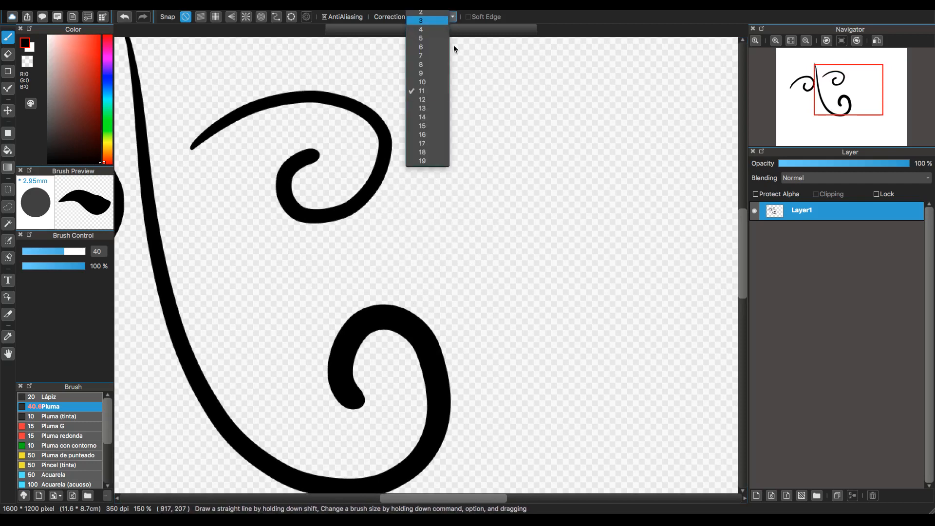
left_click(432, 161)
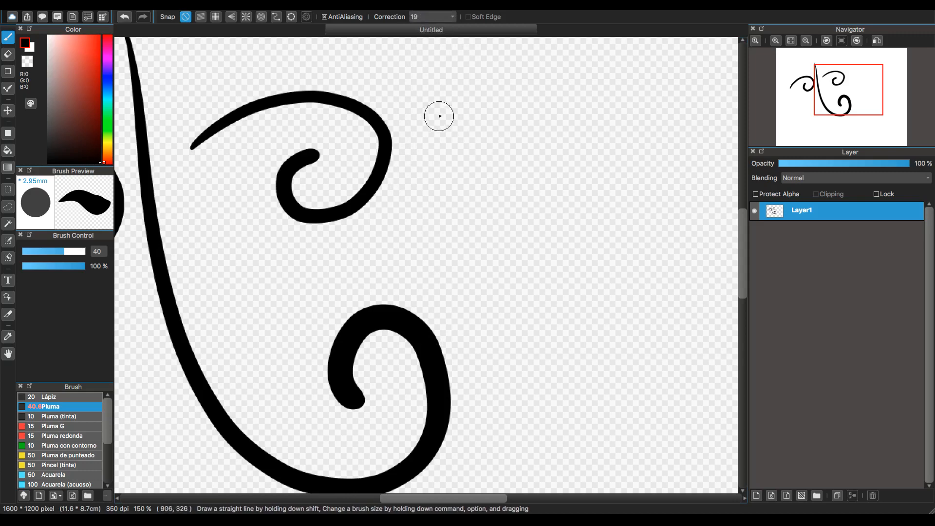
mouse_move(438, 108)
left_mouse_down()
mouse_move(519, 104)
mouse_move(413, 245)
mouse_move(608, 257)
mouse_move(590, 410)
mouse_move(541, 493)
left_mouse_up()
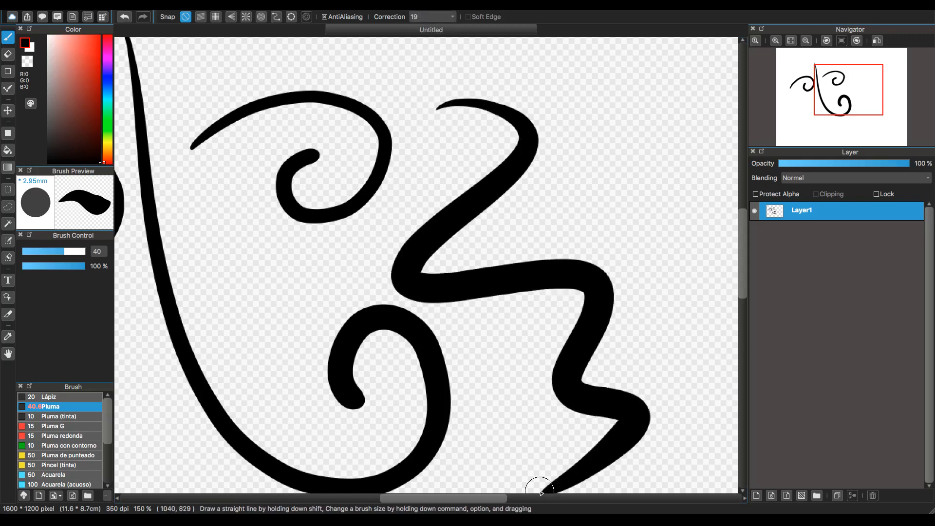
mouse_move(199, 319)
left_mouse_down()
mouse_move(376, 193)
mouse_move(652, 287)
mouse_move(702, 259)
left_mouse_up()
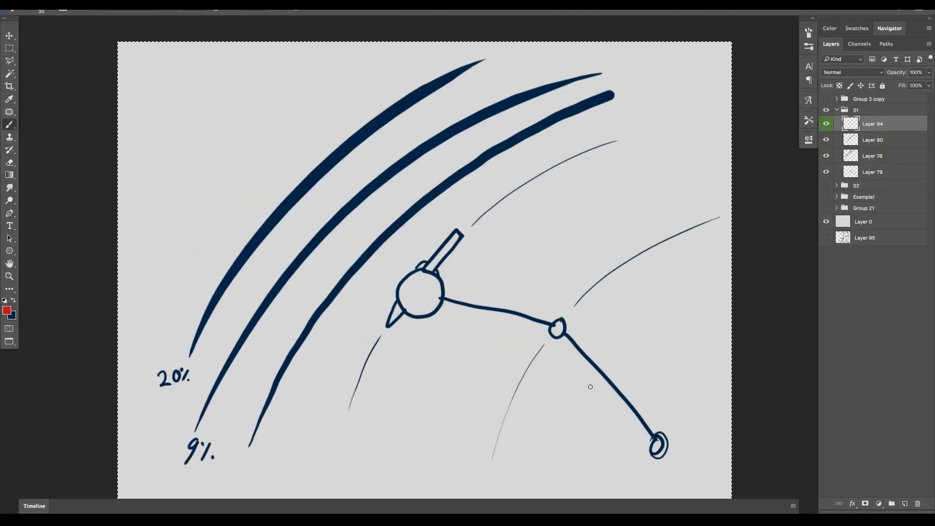
Step: Switch back to Photoshop, collapse and hide group 01, and show group 02 with the line weight examples in closer view
left_click(837, 110)
left_click(826, 111)
left_click(827, 121)
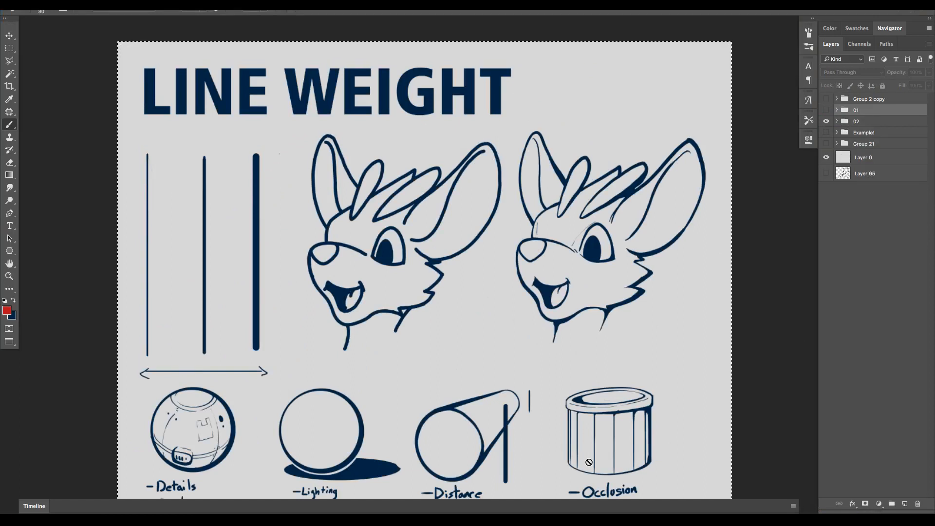
key("ctrl+plus")
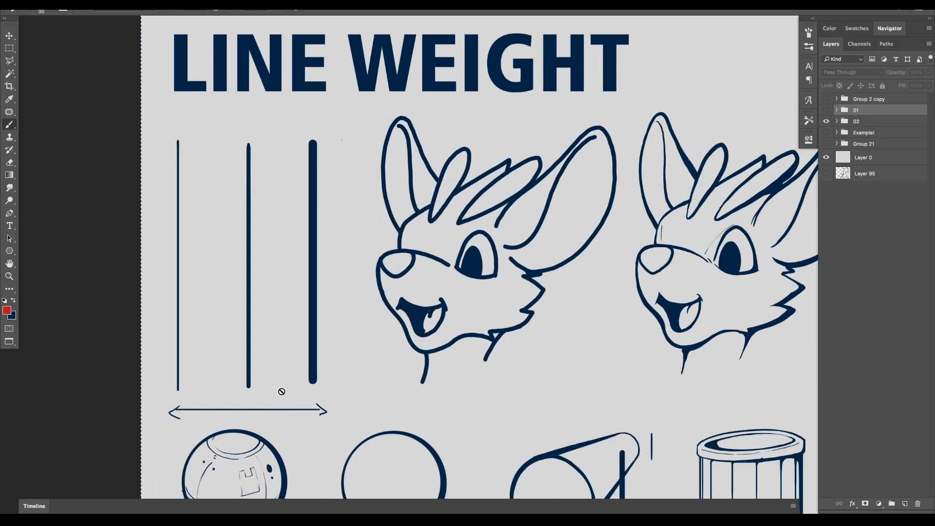
scroll(282, 392, "down", 3)
scroll(282, 391, "right", 2)
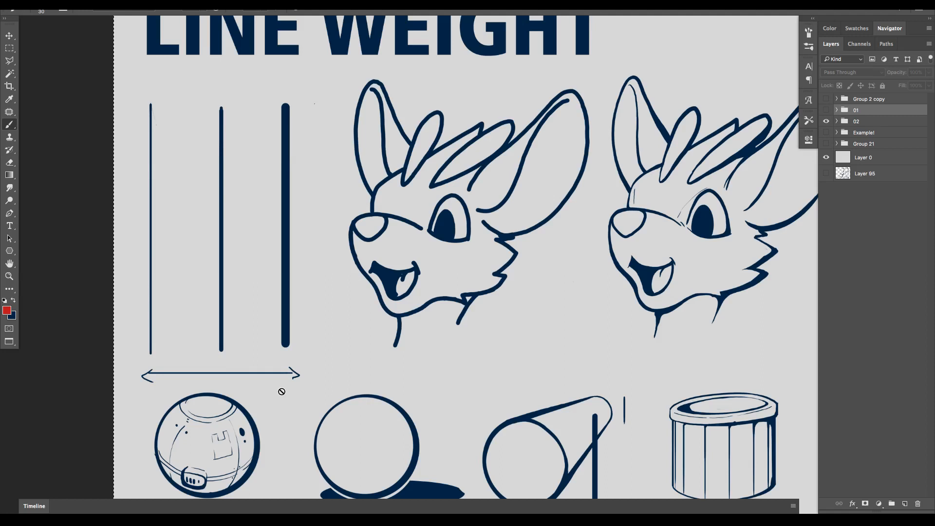
Step: Compare the two animal heads, and expand group 02 to make Layer 96 the active layer
scroll(457, 397, "right", 5)
scroll(458, 400, "up", 5)
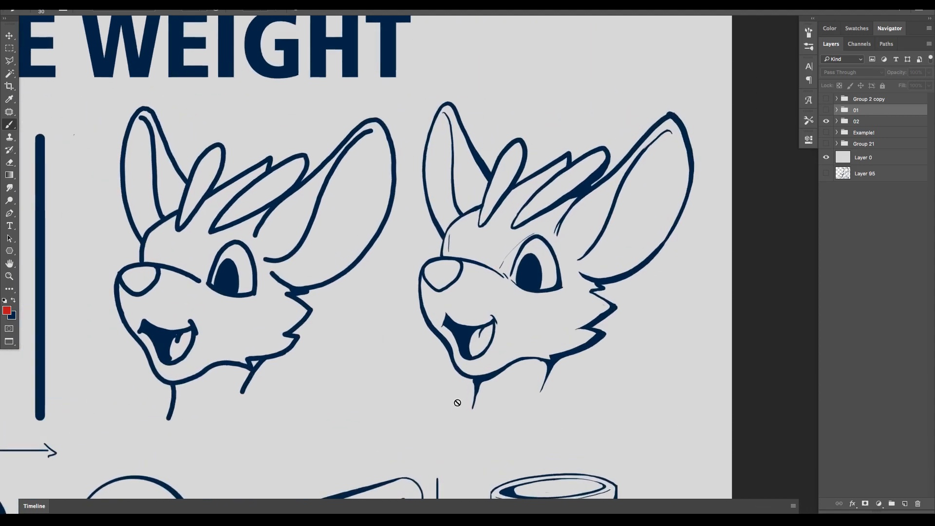
scroll(457, 403, "left", 2)
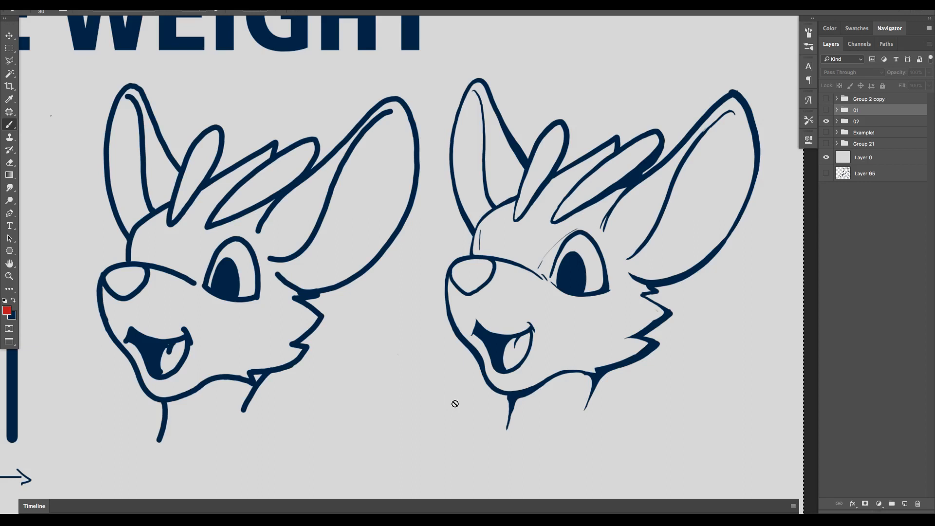
left_click(837, 122)
left_click(857, 138)
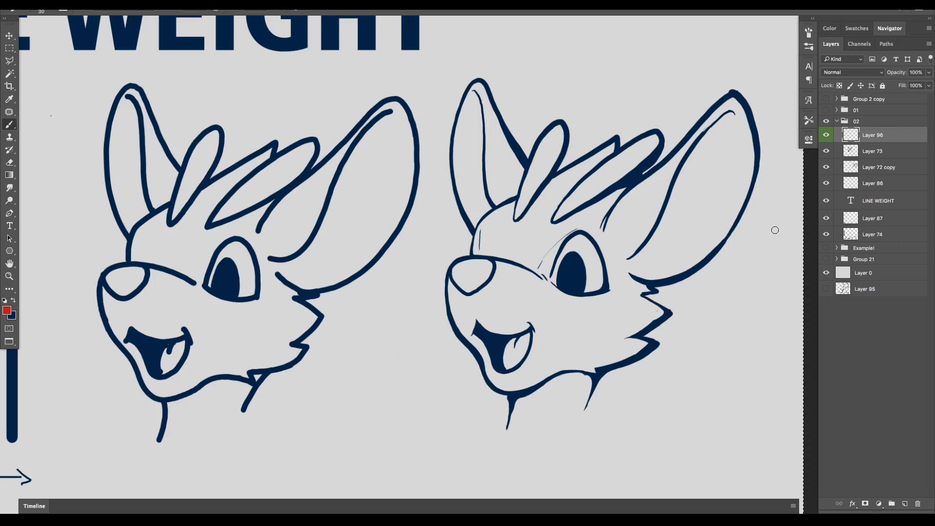
Step: Circle the thick outer edge of the detailed sphere above the Details and Overlaps labels in red
scroll(776, 230, "down", 5)
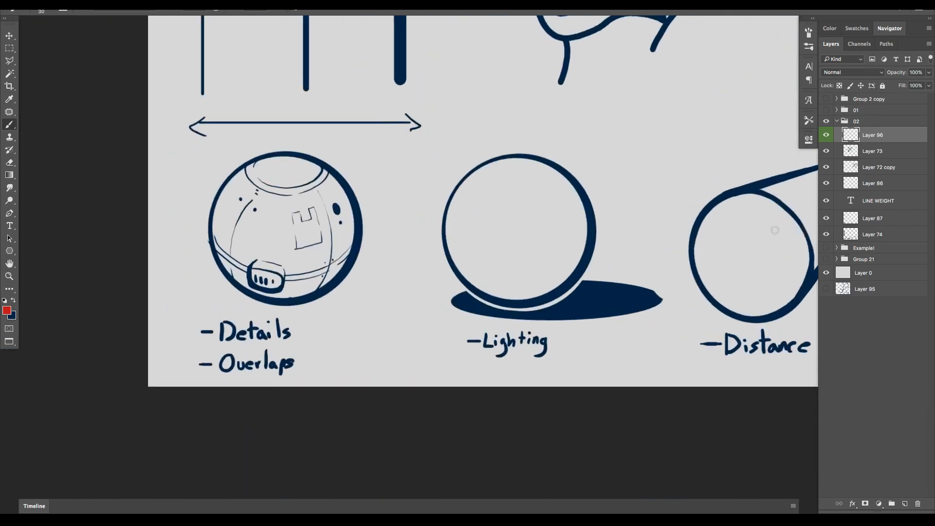
key("ctrl+a")
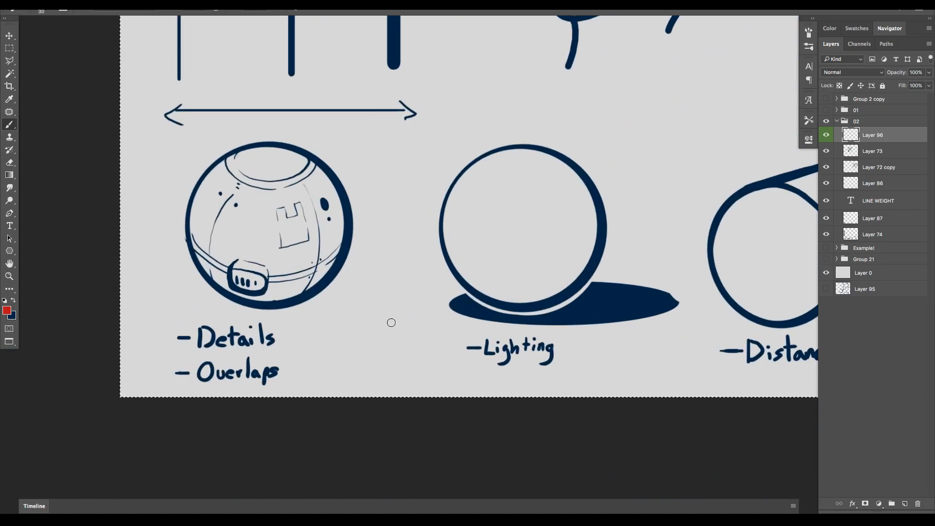
scroll(394, 322, "up", 1)
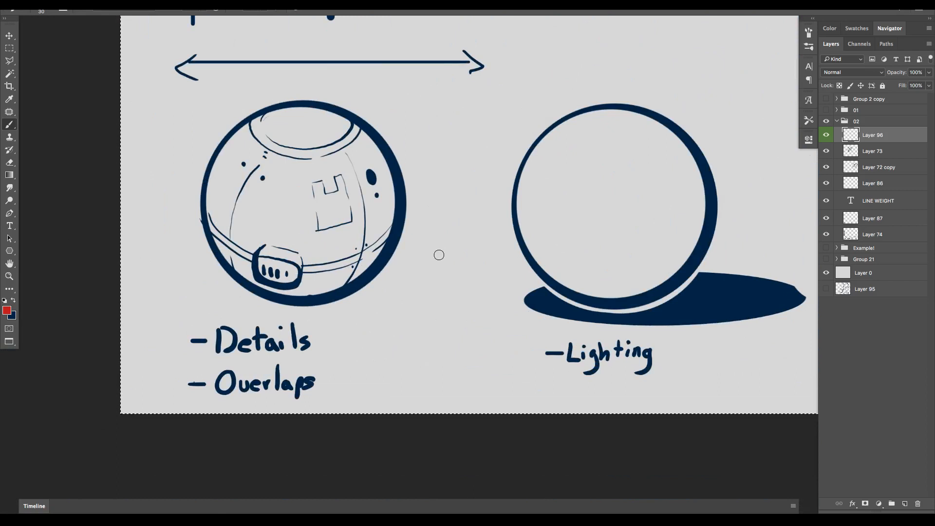
scroll(429, 288, "up", 2)
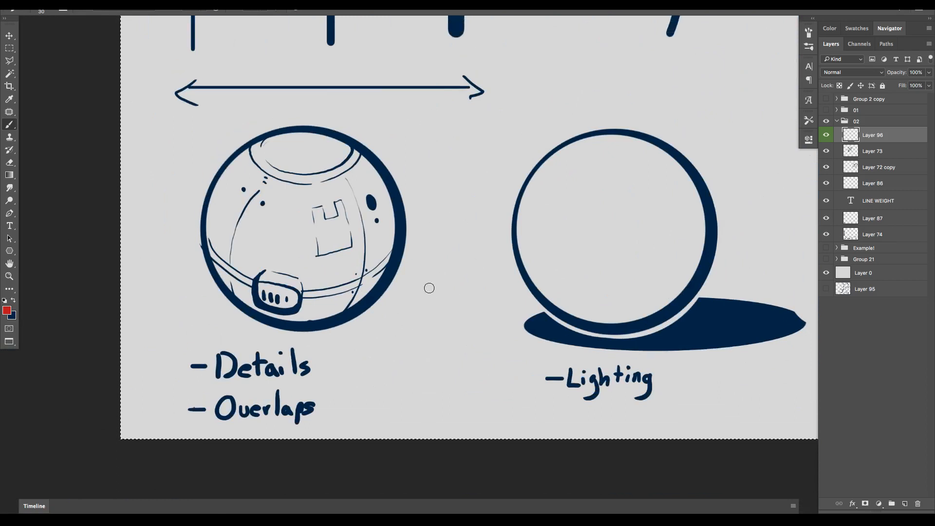
scroll(429, 287, "up", 1)
mouse_move(405, 225)
left_mouse_down()
mouse_move(419, 228)
mouse_move(407, 223)
left_mouse_up()
scroll(424, 328, "left", 4)
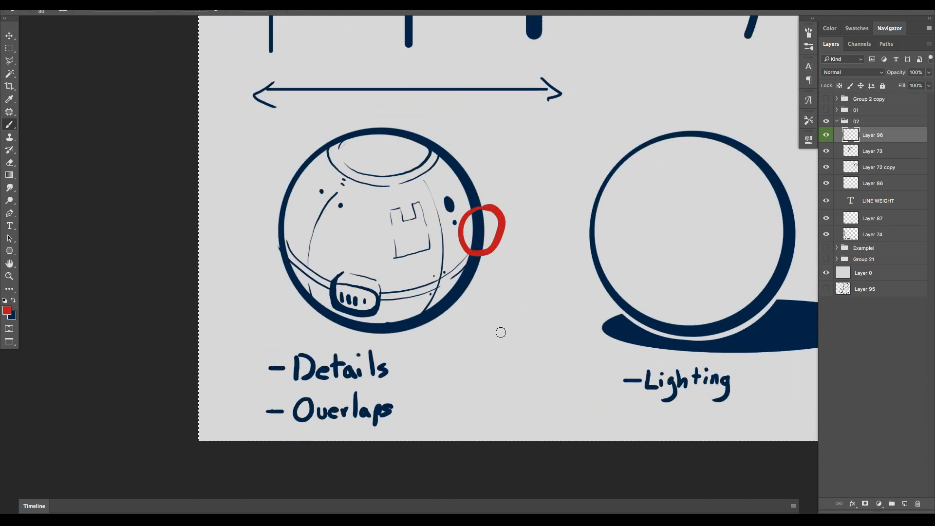
Step: Circle the small dash marks, the thin square panel and the vent on the detailed sphere in red
scroll(471, 263, "up", 1)
mouse_move(341, 135)
left_mouse_down()
mouse_move(324, 131)
mouse_move(335, 132)
left_mouse_up()
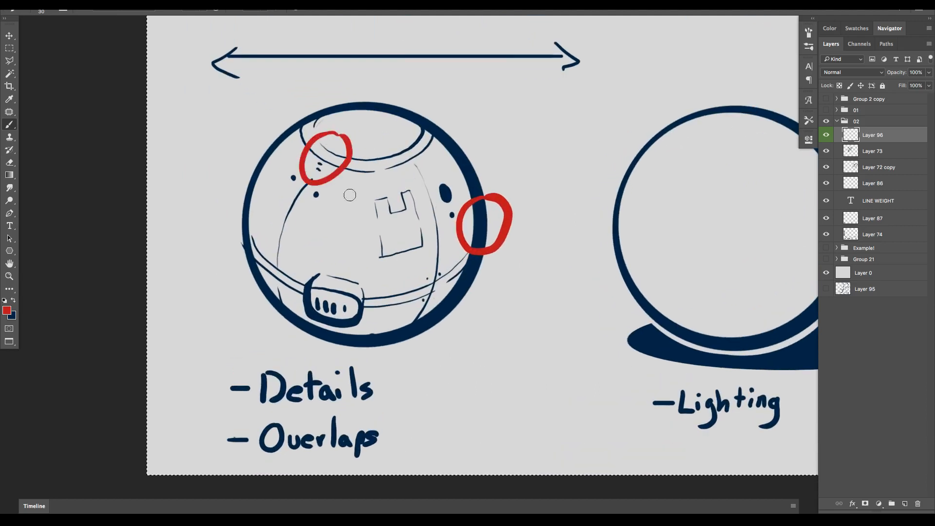
left_click_drag(388, 186, 412, 188)
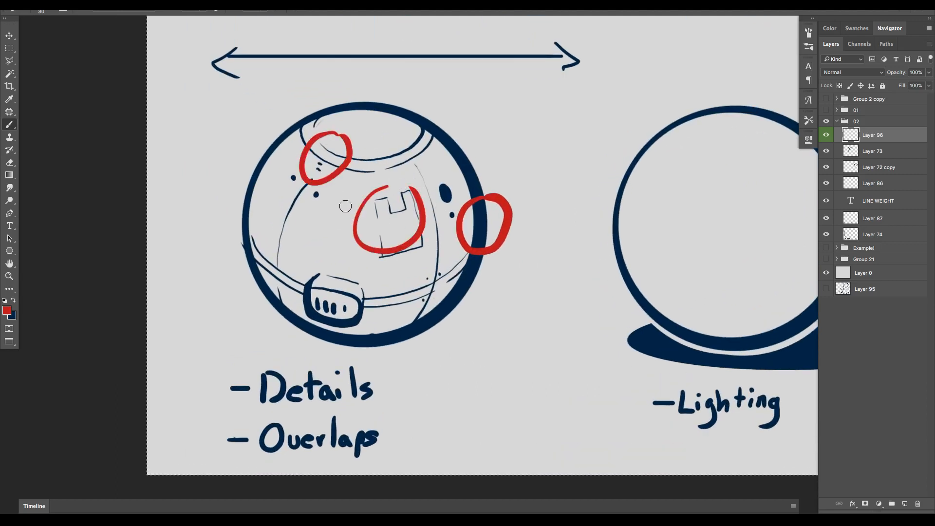
scroll(408, 342, "right", 3)
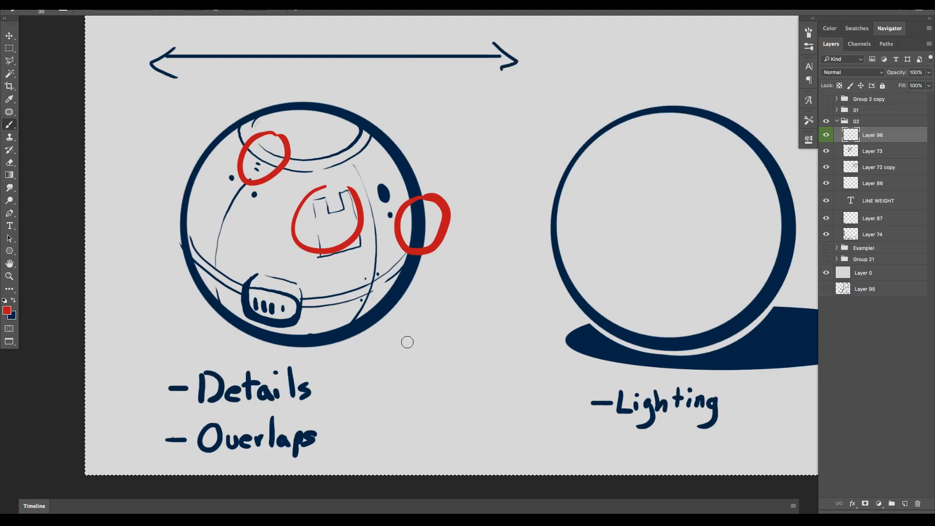
scroll(407, 342, "down", 3)
scroll(407, 342, "left", 2)
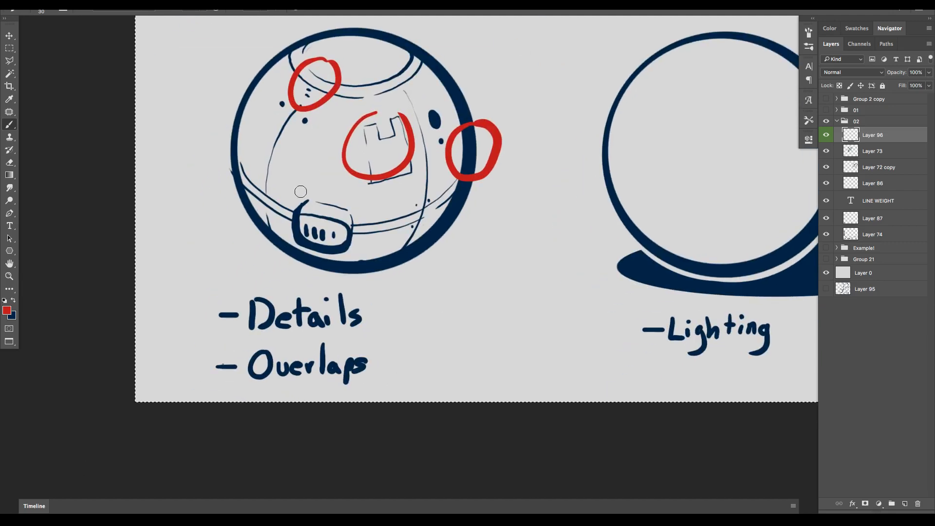
left_click_drag(301, 191, 323, 209)
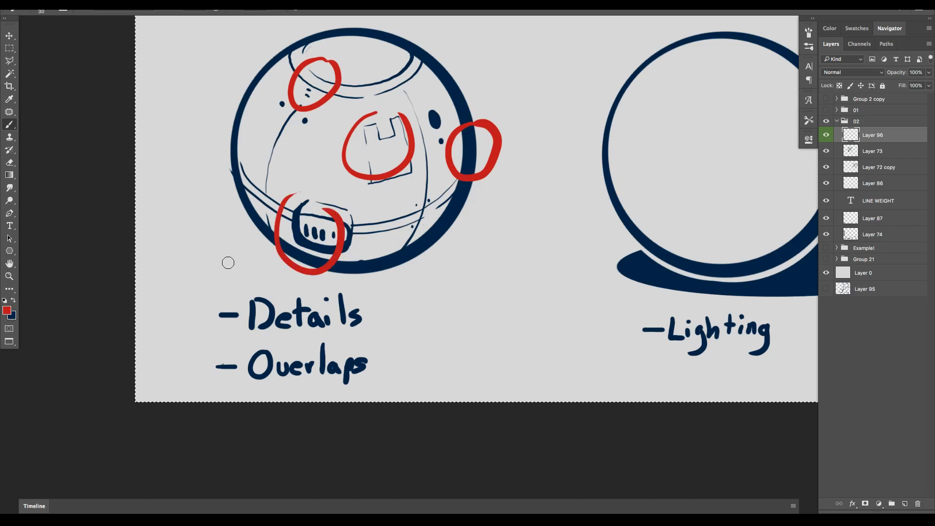
Step: Examine how the line weights vary across the marked-up Details and Overlaps sphere
scroll(228, 262, "up", 3)
scroll(228, 263, "right", 2)
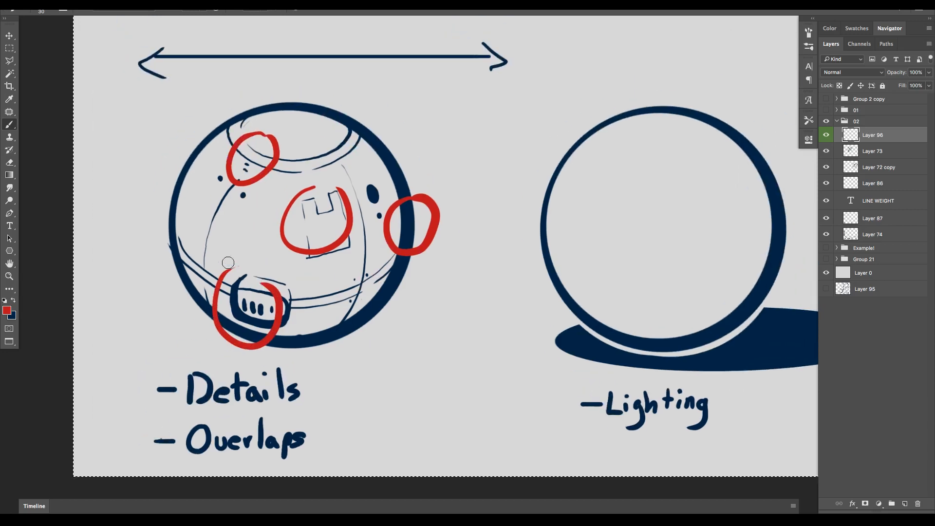
scroll(228, 262, "up", 2)
scroll(426, 322, "up", 2)
scroll(427, 322, "right", 2)
scroll(408, 363, "down", 1)
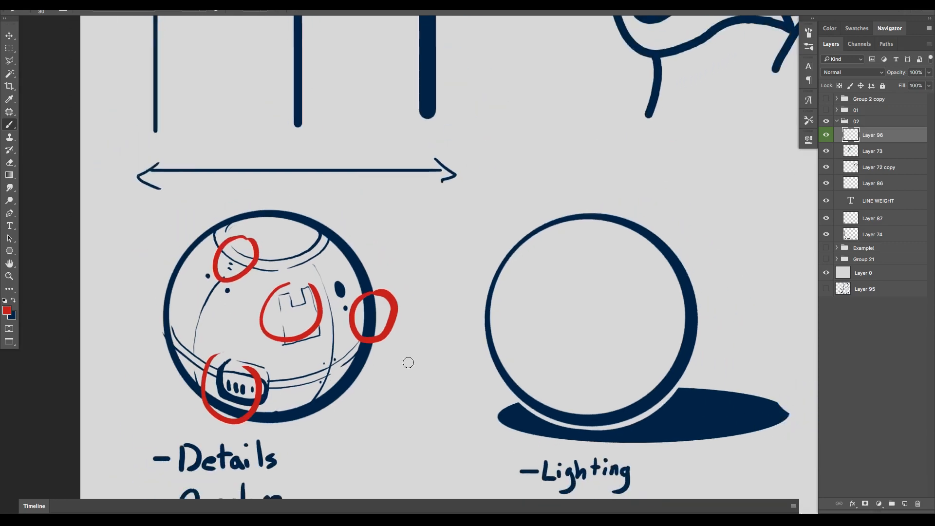
scroll(433, 393, "down", 3)
scroll(434, 393, "left", 2)
scroll(431, 402, "up", 4)
scroll(427, 397, "down", 1)
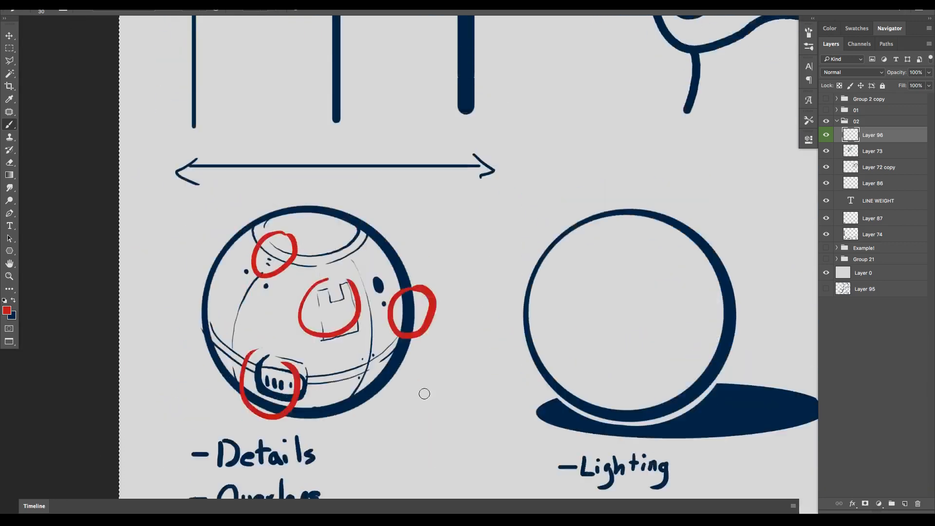
Step: Draw red arrows pointing at the lower ends of the thinnest and the thickest vertical sample lines
scroll(424, 393, "up", 3)
scroll(424, 393, "left", 2)
scroll(425, 394, "down", 1)
scroll(328, 305, "up", 4)
scroll(328, 305, "right", 1)
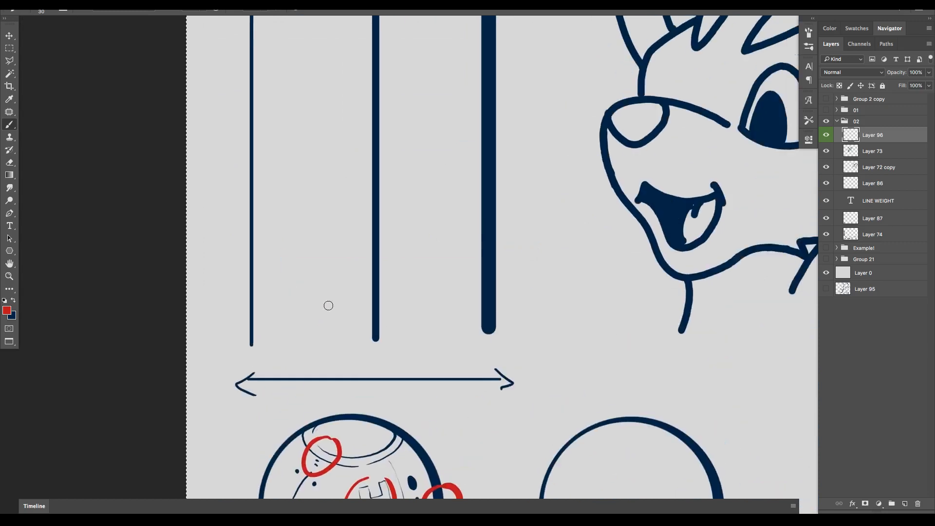
scroll(405, 332, "down", 5)
scroll(405, 333, "up", 4)
scroll(405, 333, "left", 1)
left_click_drag(215, 325, 222, 321)
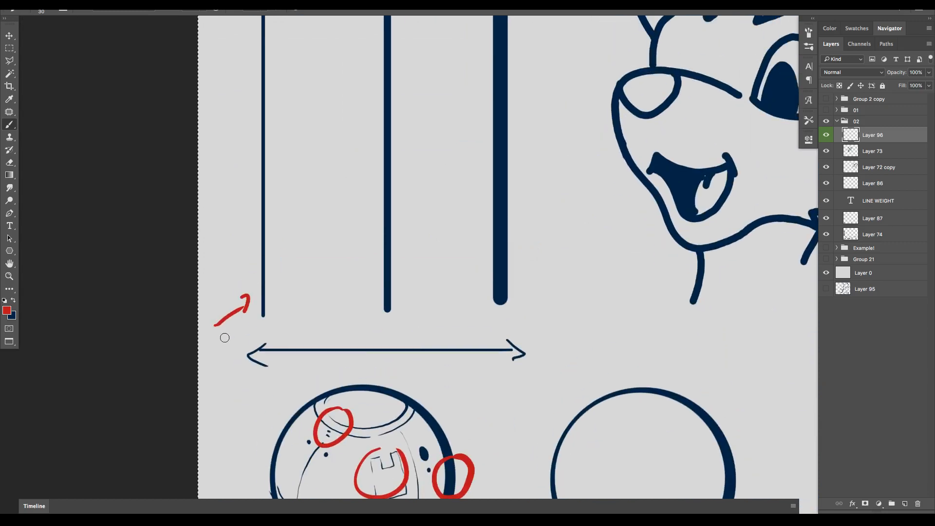
scroll(225, 337, "down", 3)
scroll(224, 337, "right", 2)
scroll(455, 393, "up", 2)
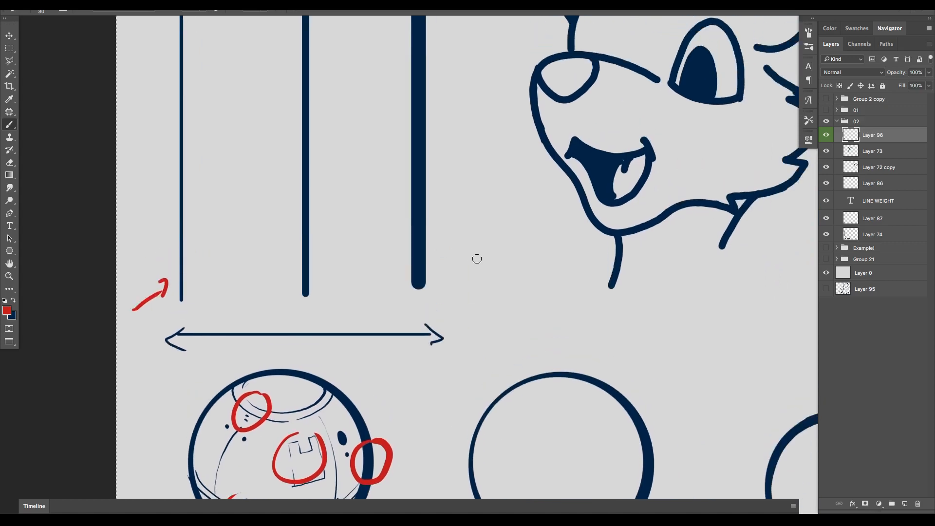
left_click_drag(500, 276, 439, 282)
Step: Draw a red arrow for the light direction on the Lighting sphere and circle its thin lit edge and thick shadowed edge
scroll(475, 391, "down", 5)
scroll(475, 391, "right", 5)
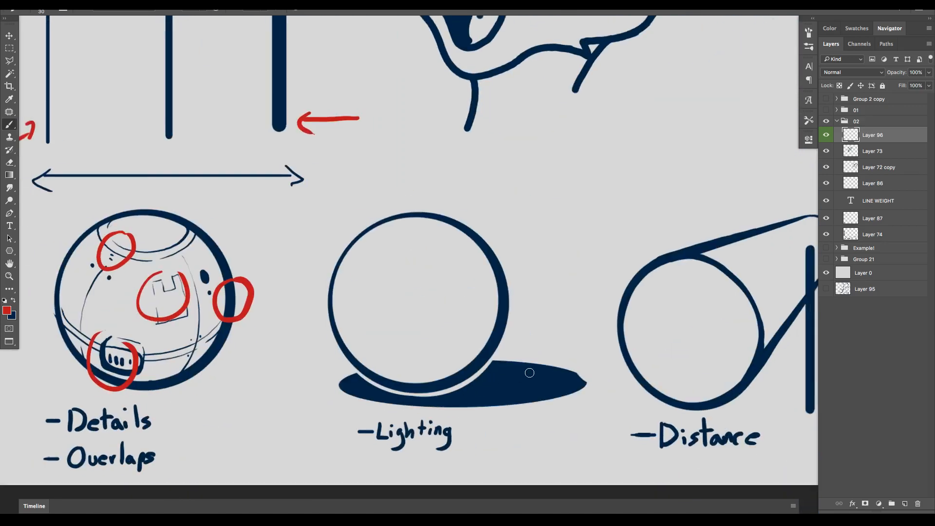
scroll(522, 375, "down", 3)
scroll(522, 376, "right", 3)
scroll(519, 380, "right", 1)
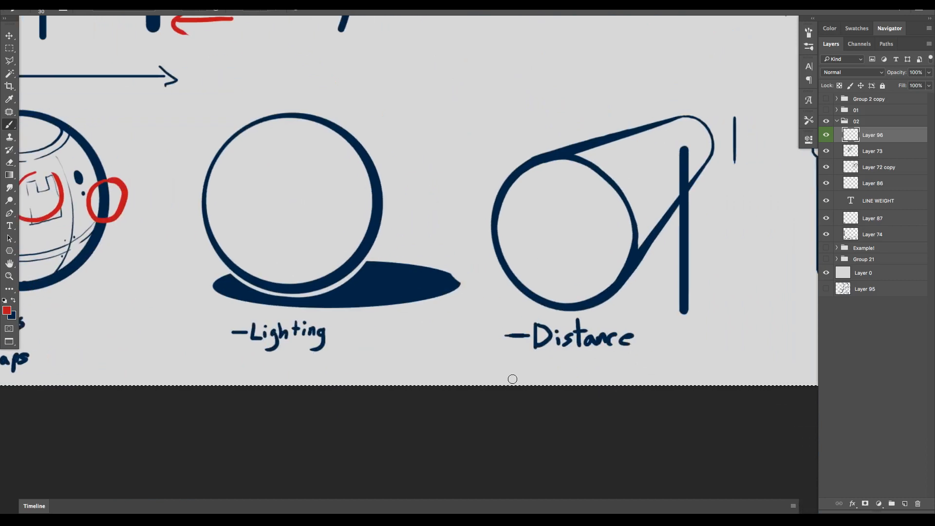
scroll(416, 295, "up", 2)
scroll(409, 293, "left", 2)
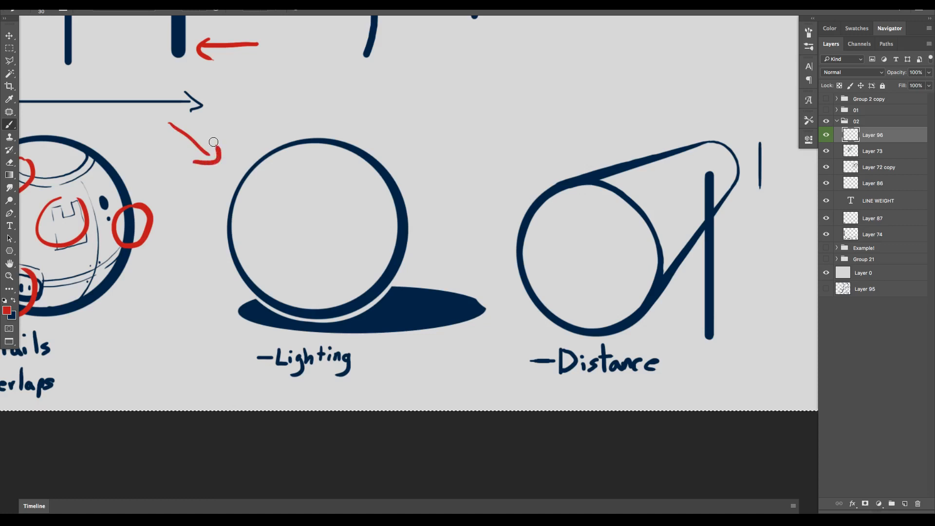
left_click_drag(238, 167, 242, 168)
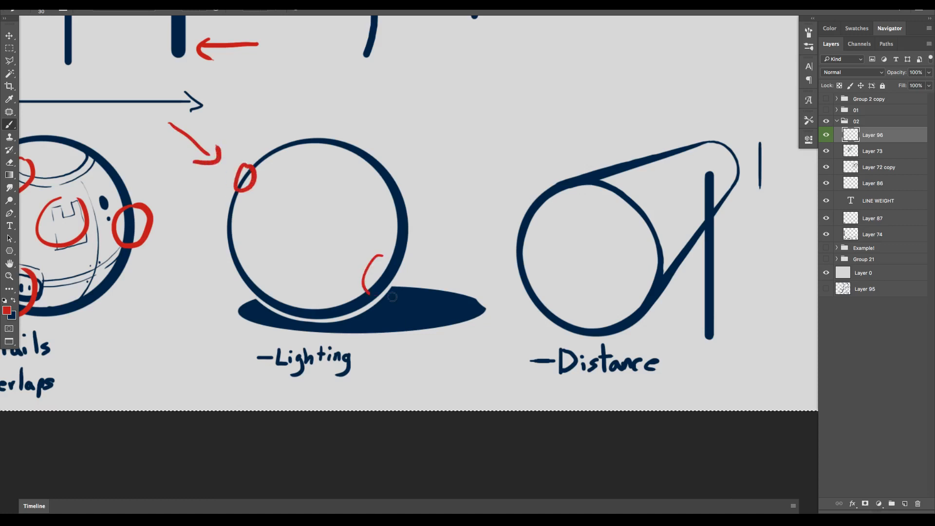
left_click_drag(392, 297, 388, 257)
Step: Connect the near and far vertical lines of the Distance example with red perspective lines, point an arrow at the far one and circle both
scroll(328, 297, "right", 10)
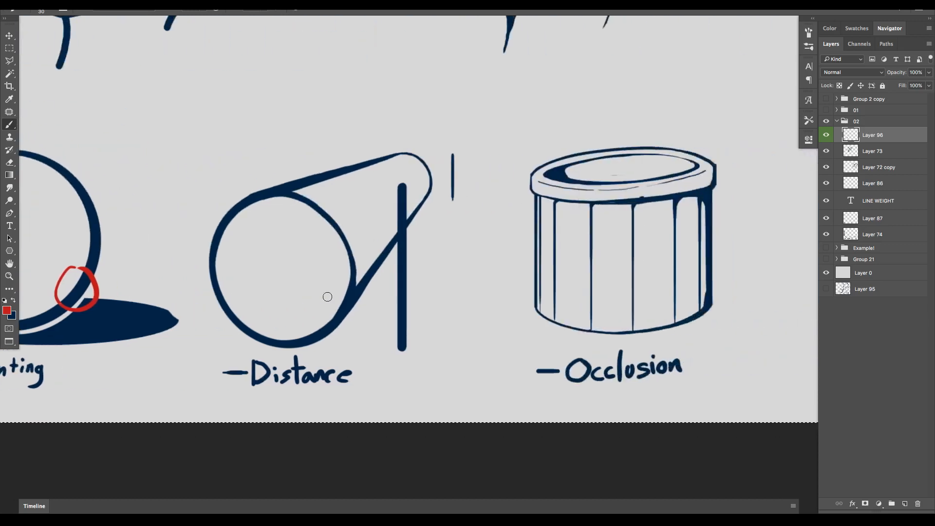
scroll(328, 297, "up", 2)
scroll(350, 389, "down", 2)
scroll(350, 388, "left", 2)
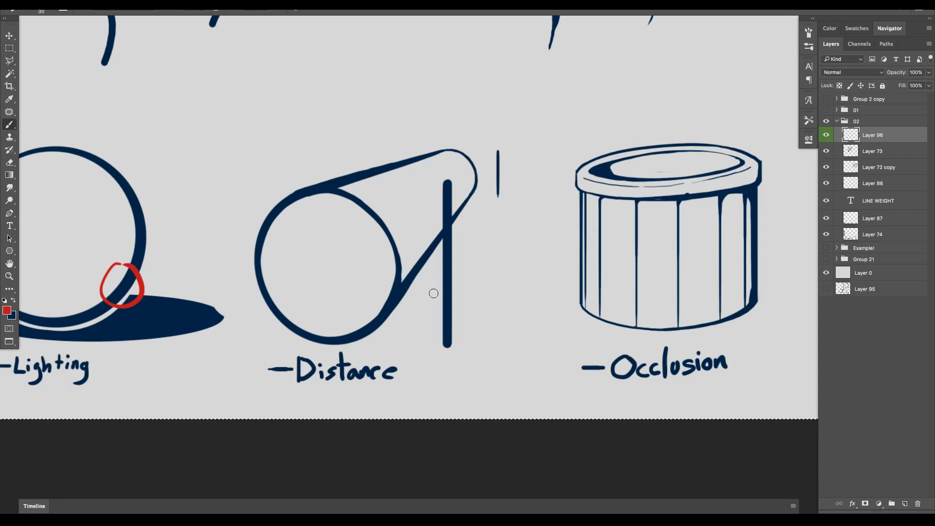
scroll(531, 307, "up", 3)
scroll(525, 292, "down", 1)
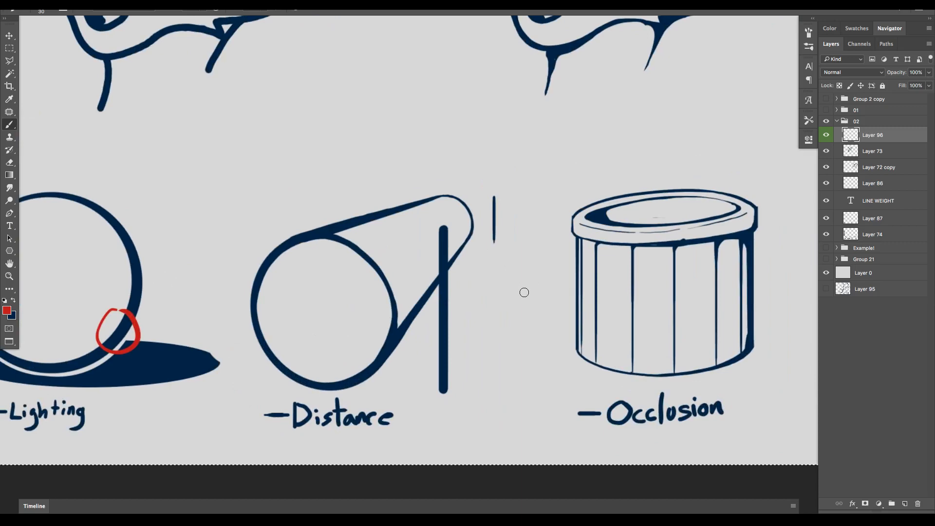
scroll(486, 332, "up", 2)
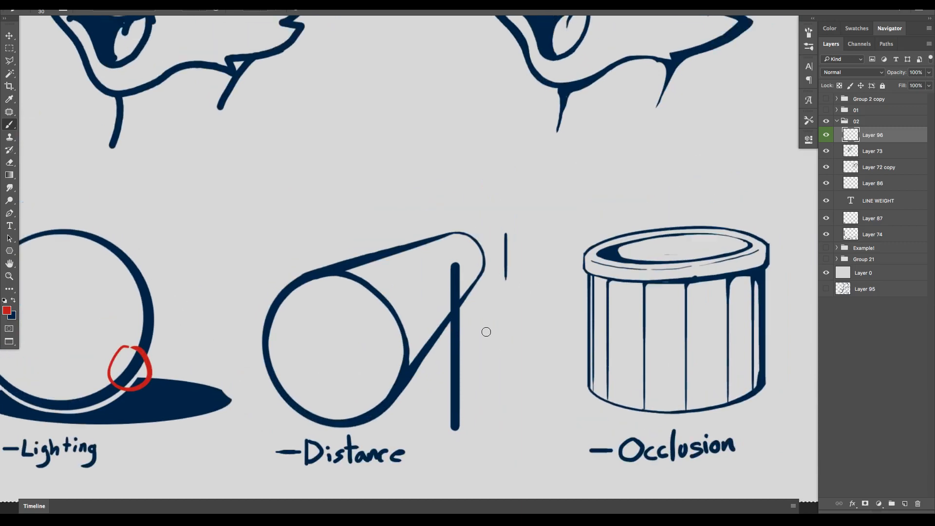
scroll(518, 229, "down", 2)
scroll(517, 229, "right", 2)
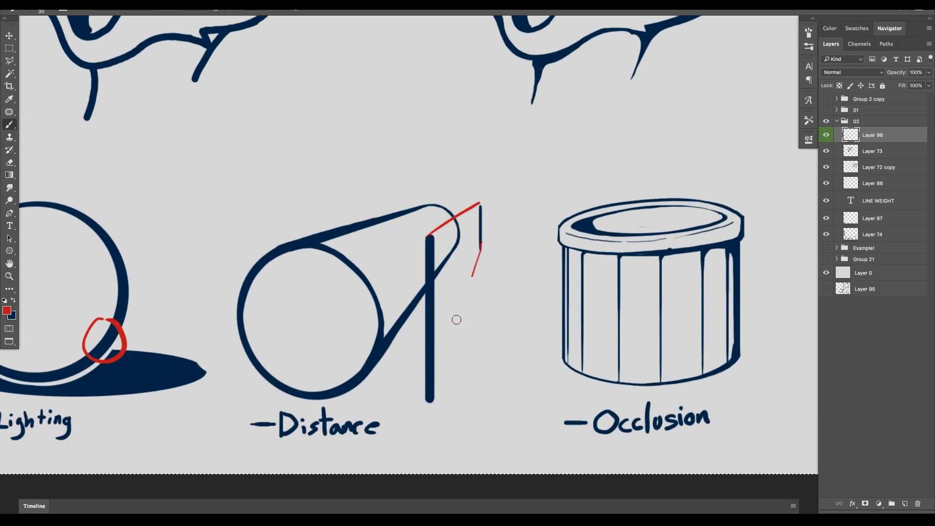
left_click_drag(457, 319, 429, 394)
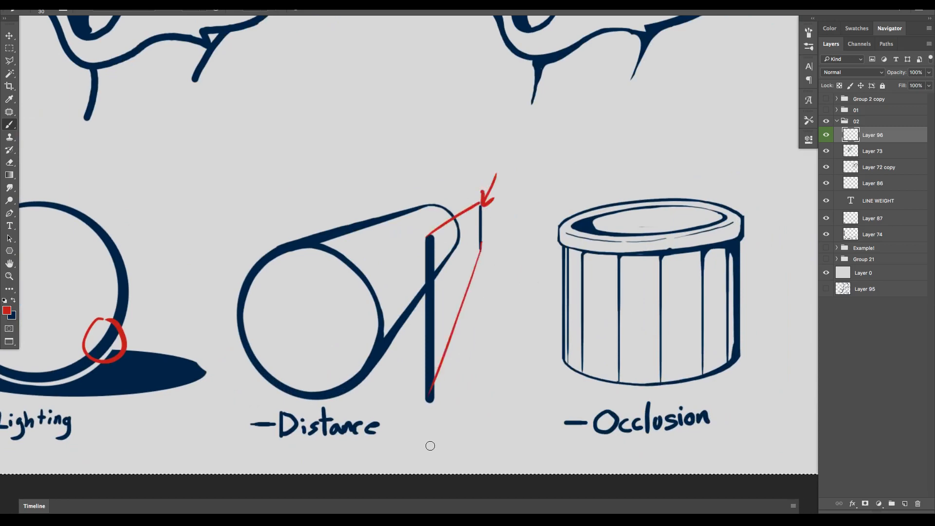
left_click_drag(441, 341, 443, 335)
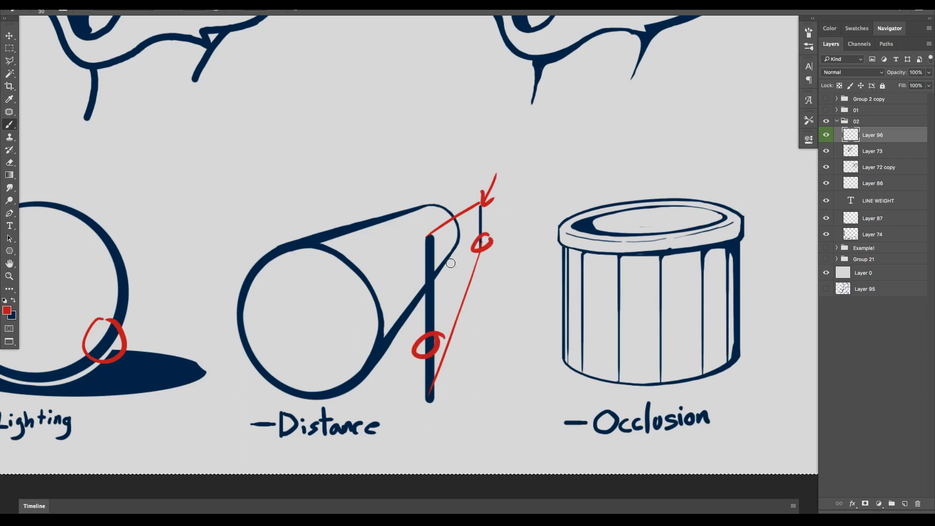
Step: Underline the Occlusion label beneath the ribbed drum in red
scroll(546, 358, "right", 7)
scroll(546, 358, "down", 3)
scroll(542, 364, "right", 2)
scroll(542, 364, "up", 1)
left_click_drag(339, 406, 468, 407)
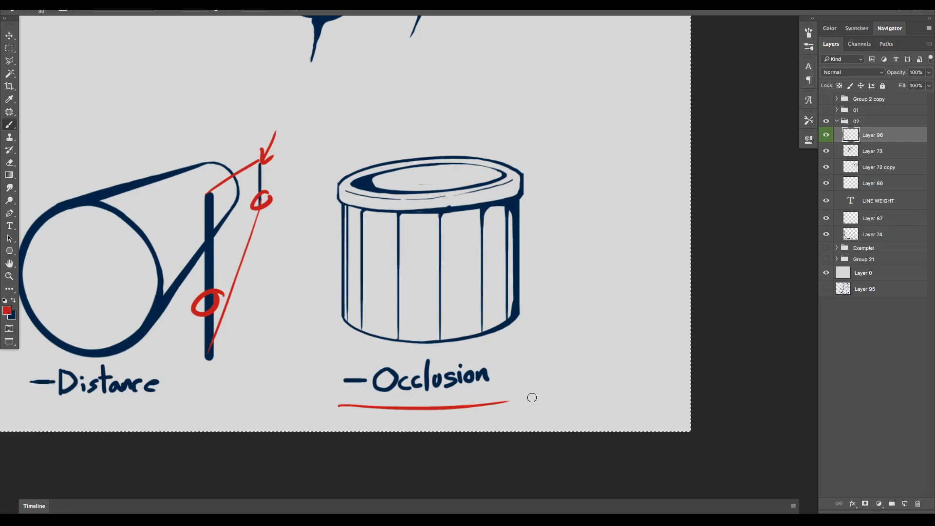
Step: Draw a large red T-shaped line junction beside the drum and fill its inner corner with extra weight
scroll(519, 303, "right", 4)
scroll(468, 272, "up", 2)
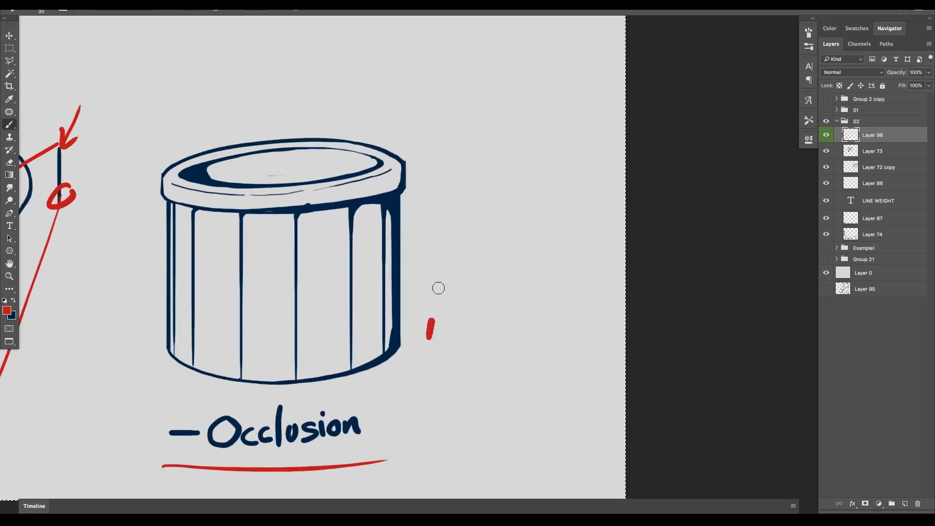
mouse_move(438, 288)
left_mouse_down()
mouse_move(451, 237)
mouse_move(423, 243)
mouse_move(546, 222)
left_mouse_up()
scroll(454, 246, "up", 2)
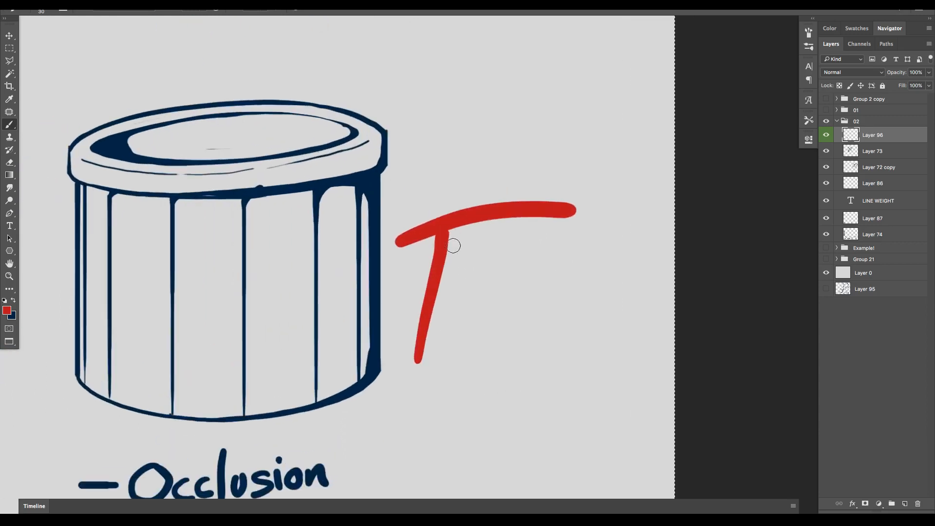
mouse_move(444, 243)
left_mouse_down()
mouse_move(477, 219)
mouse_move(440, 255)
mouse_move(457, 230)
left_mouse_up()
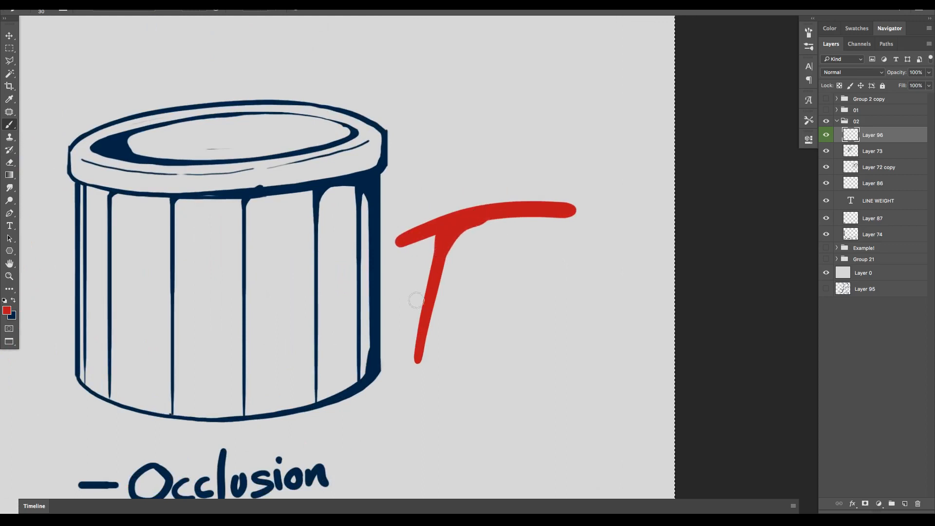
scroll(393, 351, "up", 3)
scroll(393, 351, "left", 4)
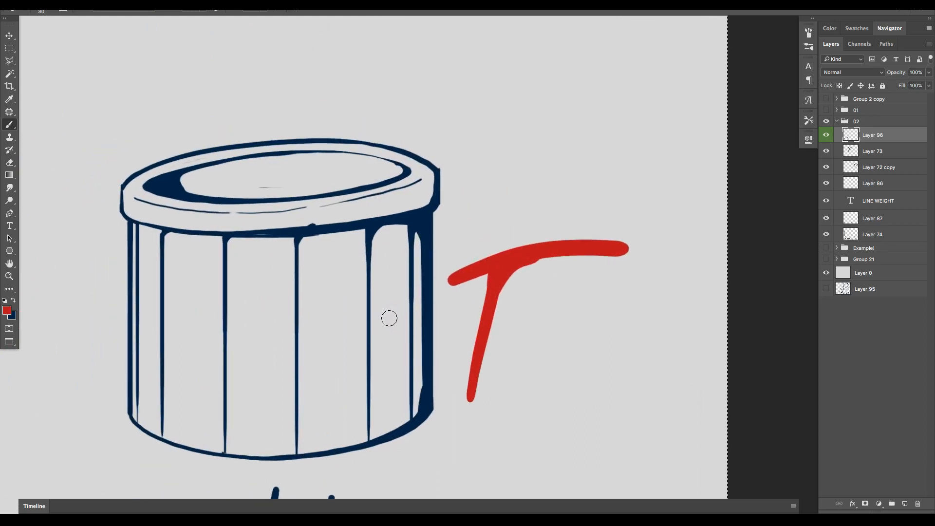
Step: Draw a small red arrow pointing at the spot where the drum's rim overlaps its shadowed side
scroll(390, 319, "left", 1)
scroll(390, 319, "down", 2)
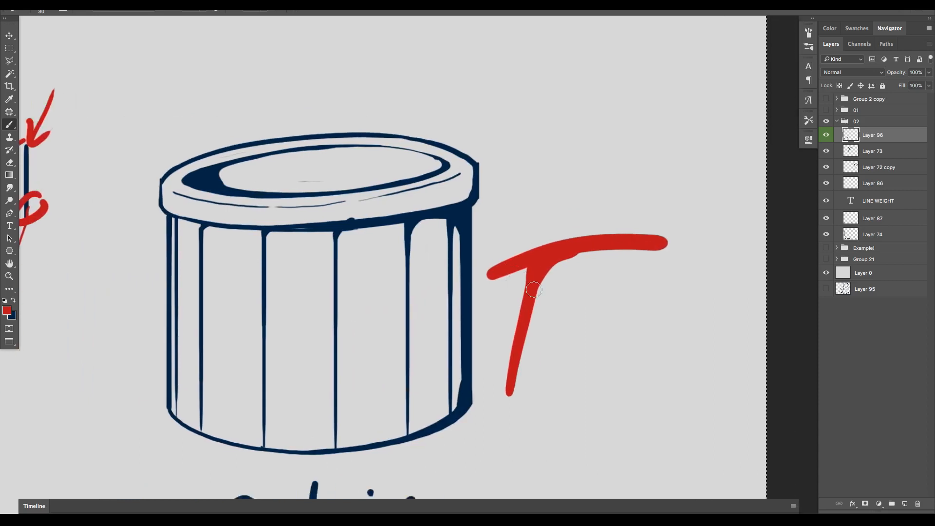
mouse_move(509, 164)
left_mouse_down()
mouse_move(472, 179)
mouse_move(488, 195)
left_mouse_up()
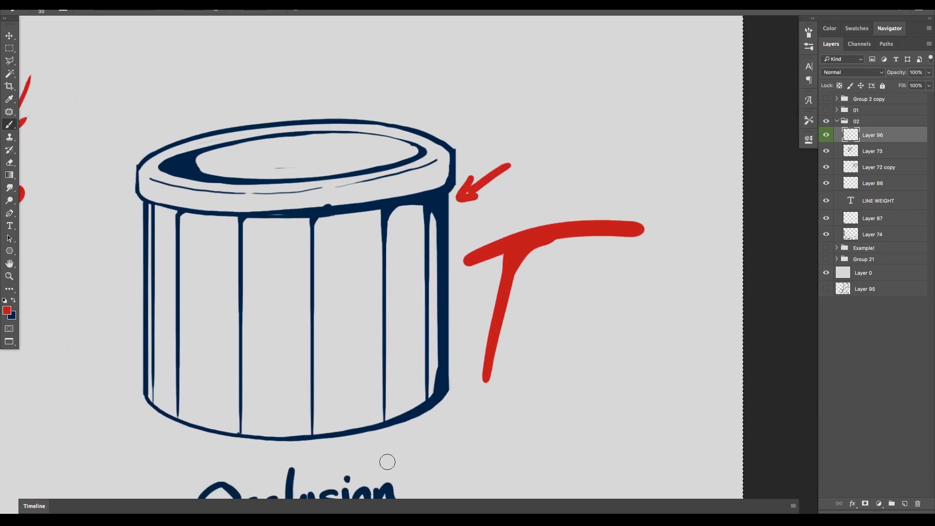
Step: Collapse and hide group 02, expand Group 21, and show the Example! group with the character line art
left_click(837, 121)
left_click(826, 121)
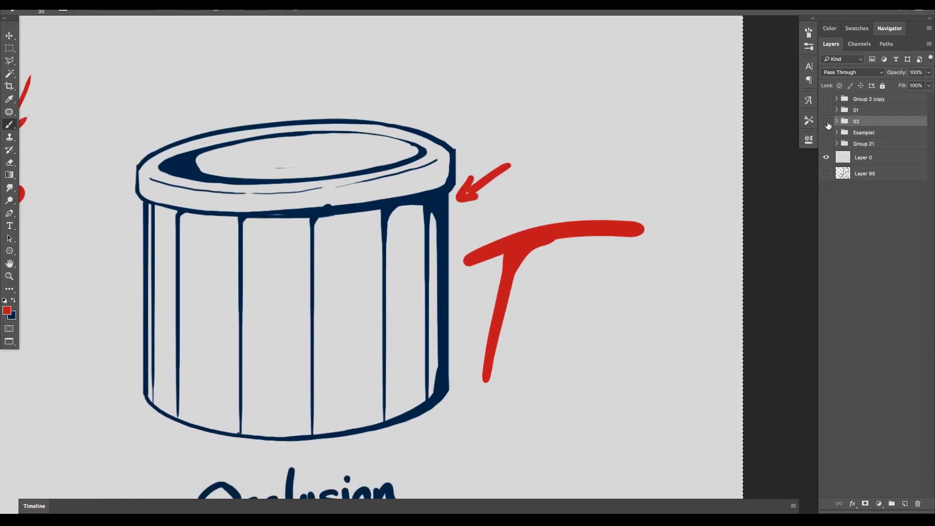
left_click(837, 143)
left_click(826, 132)
scroll(624, 251, "down", 5)
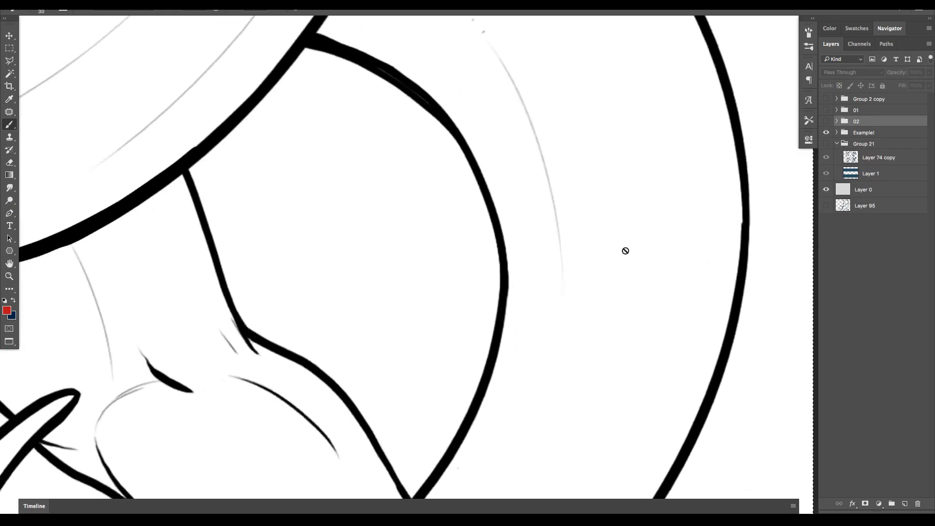
scroll(628, 252, "up", 3)
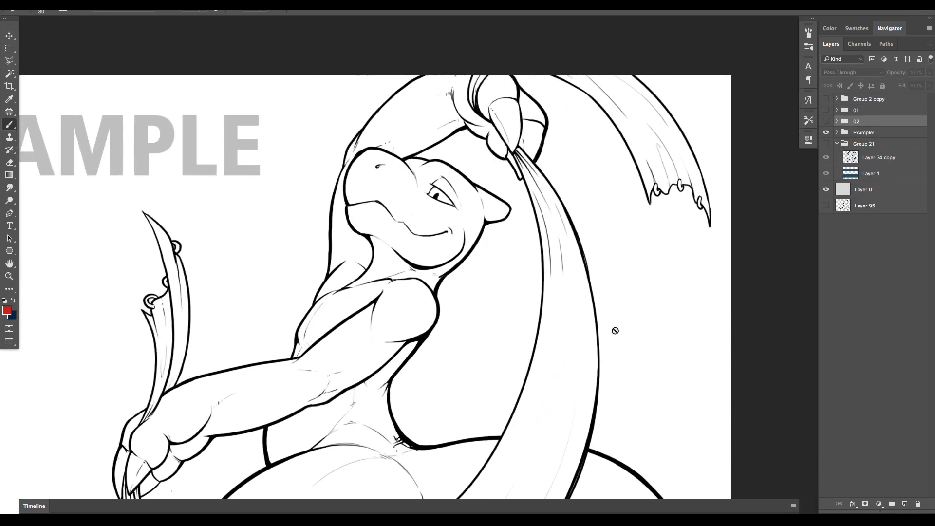
scroll(653, 366, "up", 2)
scroll(667, 261, "down", 3)
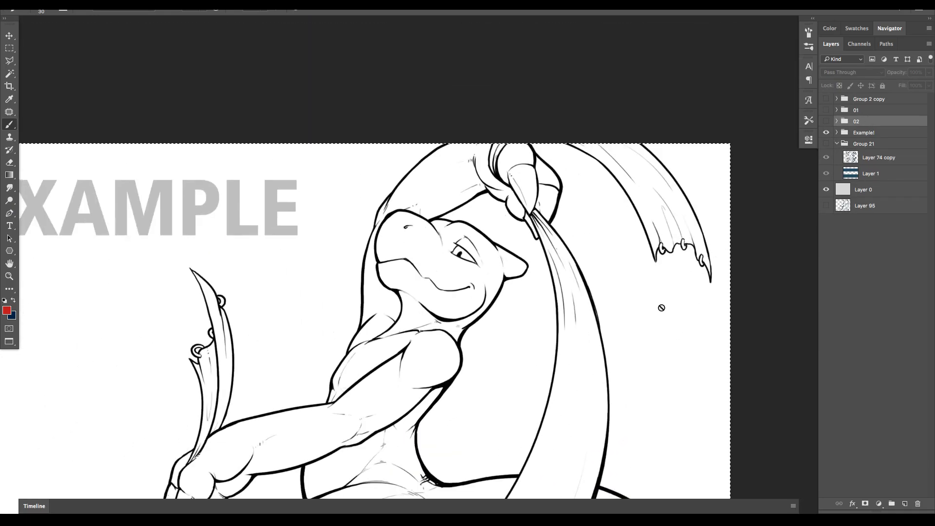
scroll(654, 319, "up", 3)
Step: Expand the Example! group and add a new layer directly above the EXAMPLE text layer
left_click(837, 133)
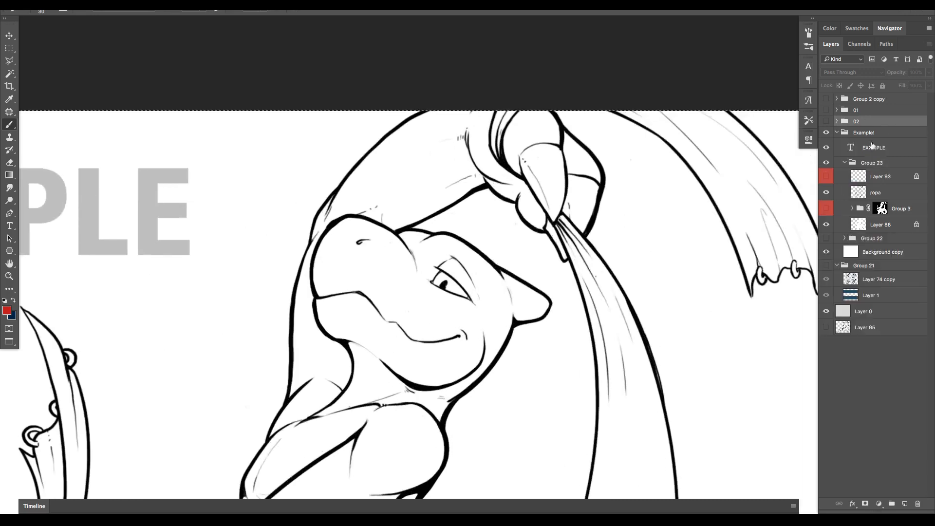
left_click(875, 149)
left_click(904, 504)
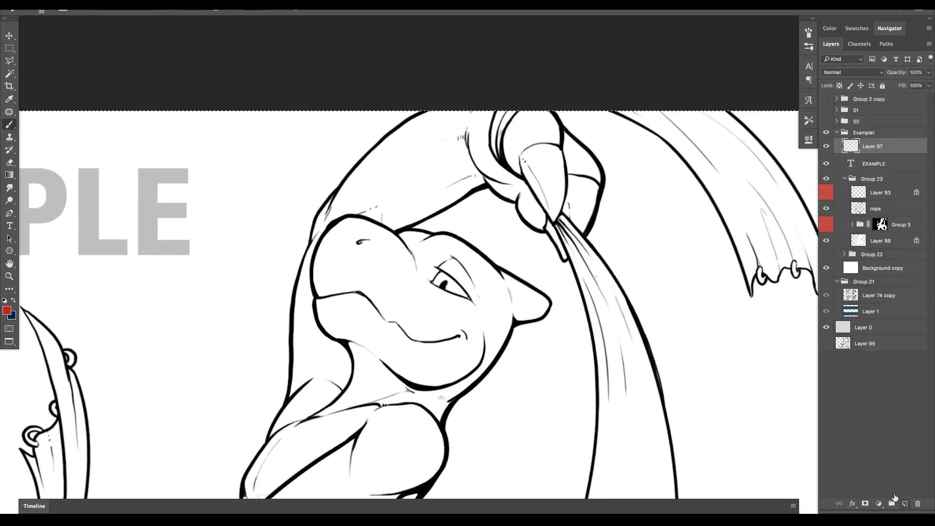
Step: Circle in red the thickened line junction where the character's ear meets the back of the jaw
scroll(531, 332, "up", 3)
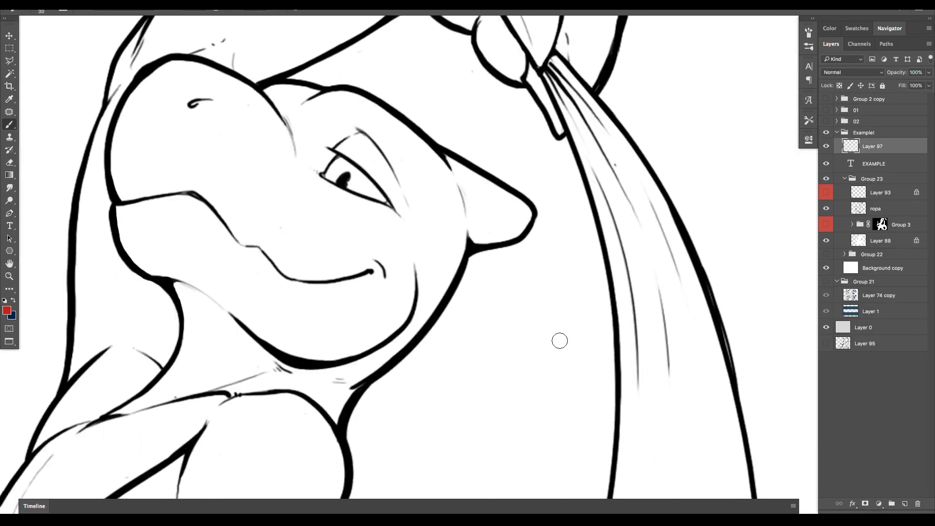
scroll(517, 227, "up", 2)
left_click_drag(465, 209, 503, 201)
scroll(514, 303, "up", 1)
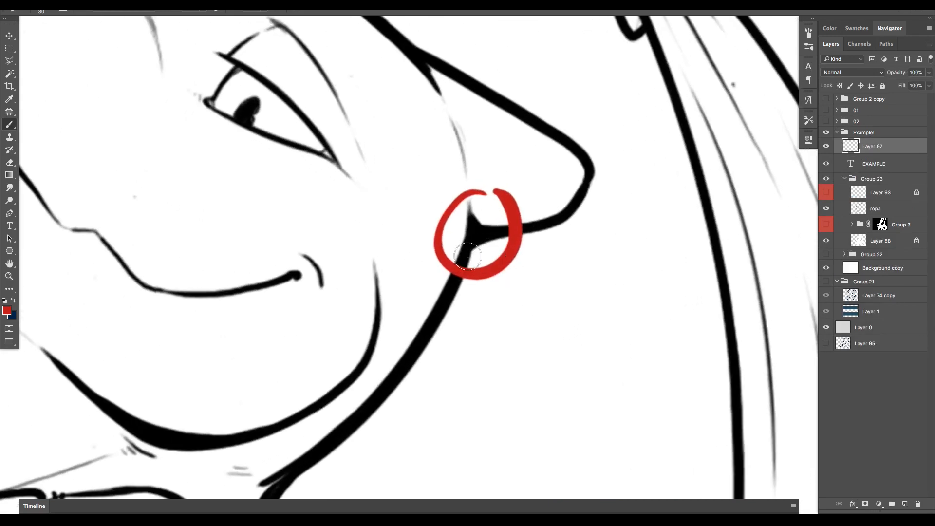
scroll(463, 265, "left", 10)
scroll(464, 265, "down", 4)
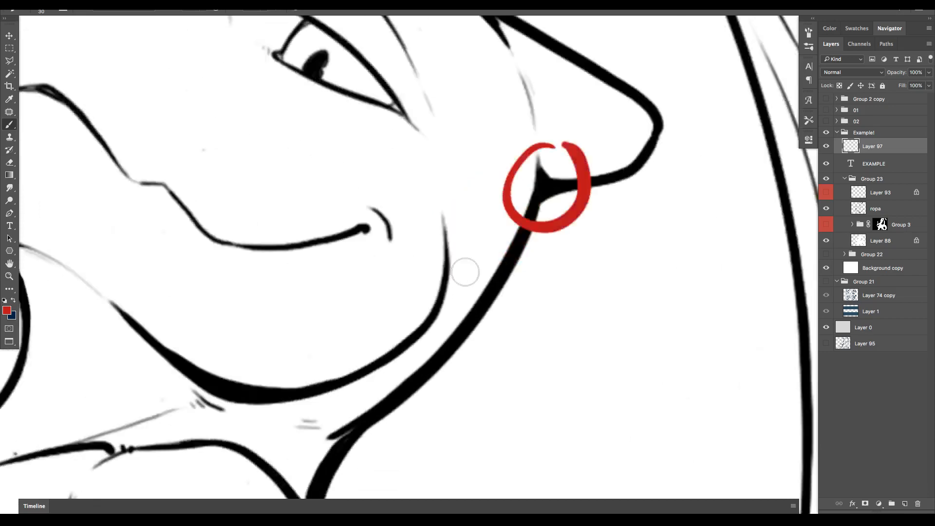
Step: Circle in red the thickened line junction where the character's lower jaw meets the neck
scroll(507, 324, "up", 3)
mouse_move(433, 228)
left_mouse_down()
mouse_move(378, 225)
mouse_move(412, 223)
left_mouse_up()
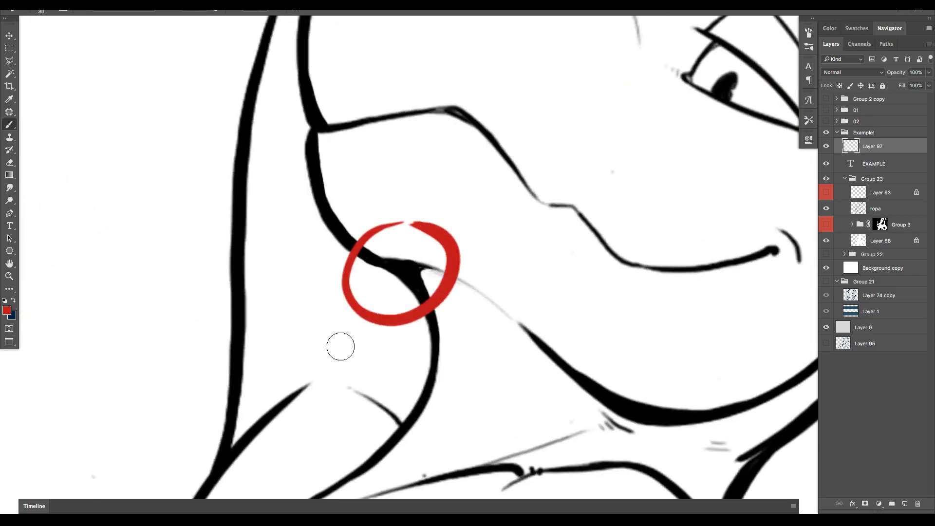
scroll(475, 429, "down", 2)
scroll(536, 403, "up", 3)
scroll(537, 403, "right", 3)
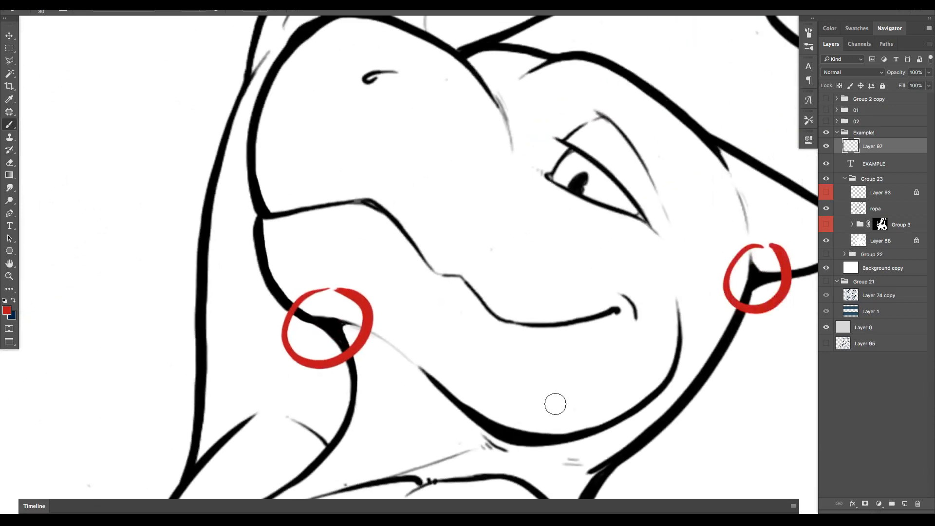
Step: Circle in red the thin inner detail lines on the abdomen and the thick outer contour of the waist
scroll(556, 403, "down", 12)
scroll(616, 382, "up", 2)
scroll(616, 385, "down", 8)
scroll(565, 380, "down", 5)
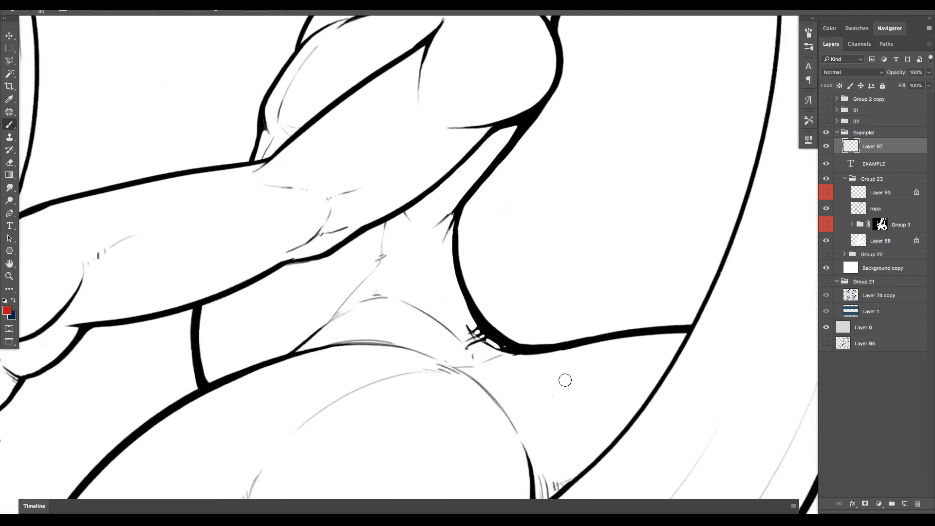
scroll(565, 380, "up", 3)
scroll(484, 313, "left", 3)
left_click_drag(406, 266, 442, 219)
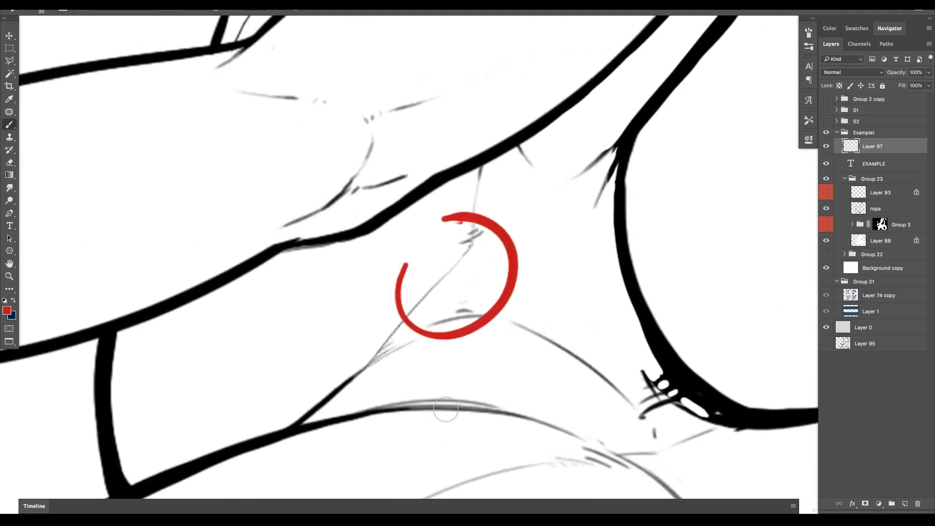
scroll(446, 409, "up", 4)
scroll(446, 410, "right", 3)
mouse_move(595, 265)
left_mouse_down()
mouse_move(597, 309)
mouse_move(590, 273)
left_mouse_up()
scroll(445, 448, "left", 3)
scroll(578, 379, "left", 4)
scroll(579, 379, "down", 4)
scroll(566, 386, "right", 4)
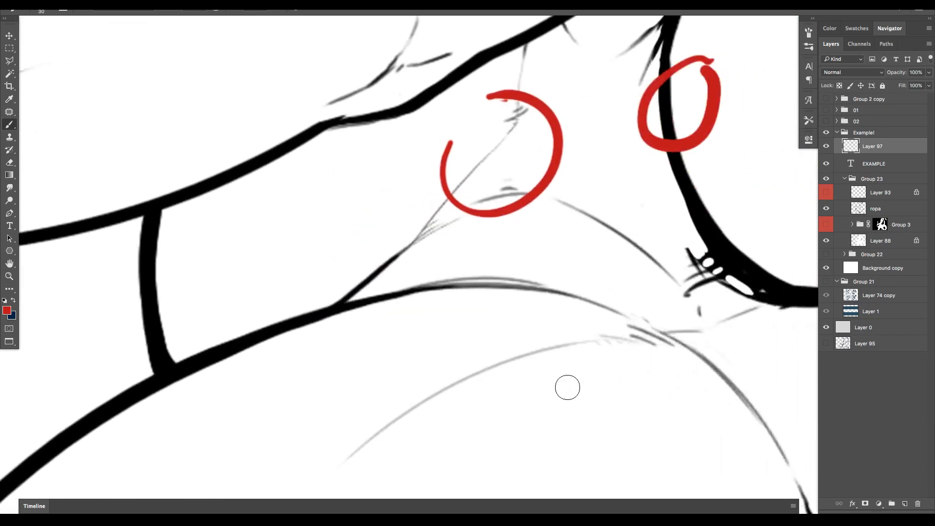
Step: Draw two long, curved, tapered red strokes in the empty area above the forearm
scroll(566, 389, "down", 2)
scroll(566, 390, "down", 3)
scroll(564, 388, "up", 5)
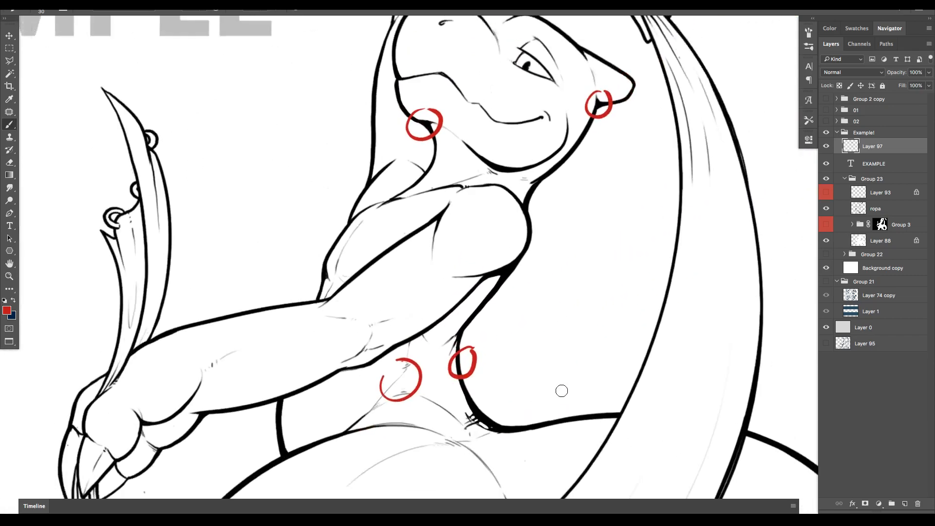
scroll(556, 393, "up", 3)
scroll(518, 371, "down", 4)
scroll(518, 371, "left", 2)
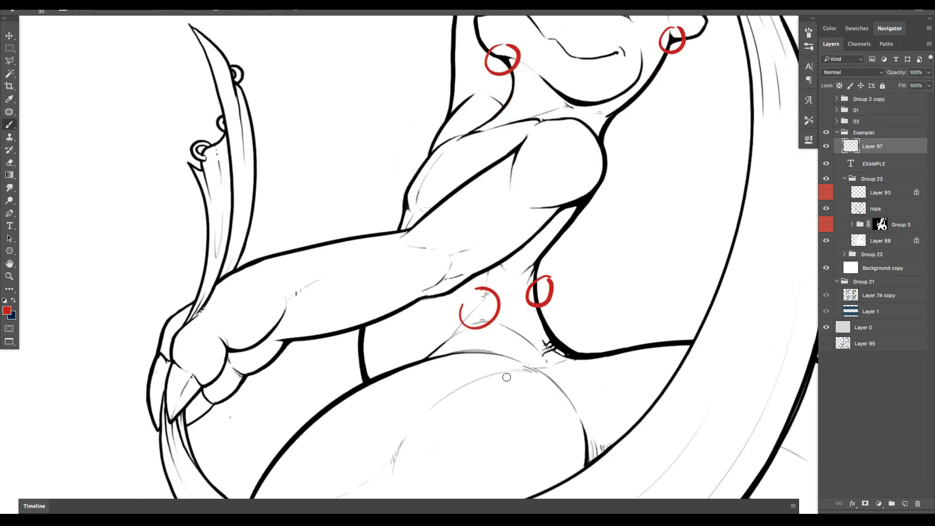
scroll(500, 378, "up", 2)
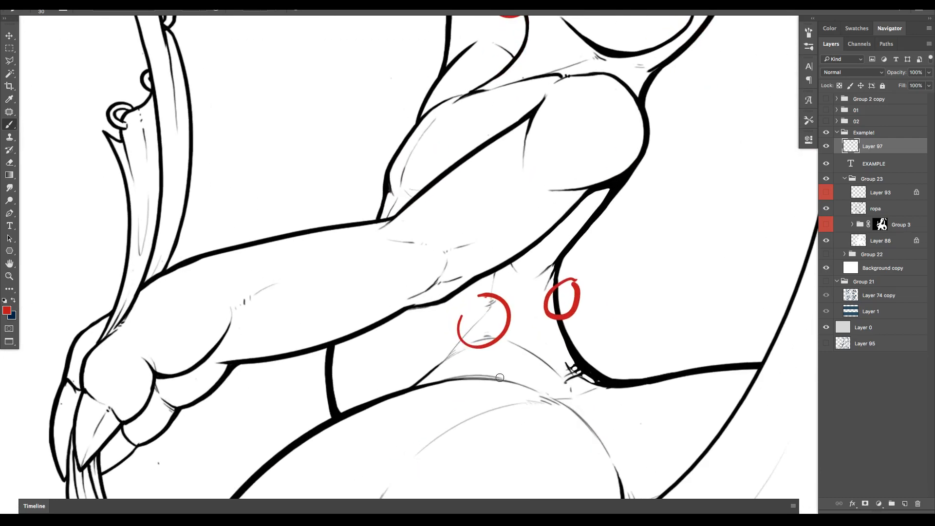
scroll(500, 378, "up", 2)
scroll(288, 190, "up", 3)
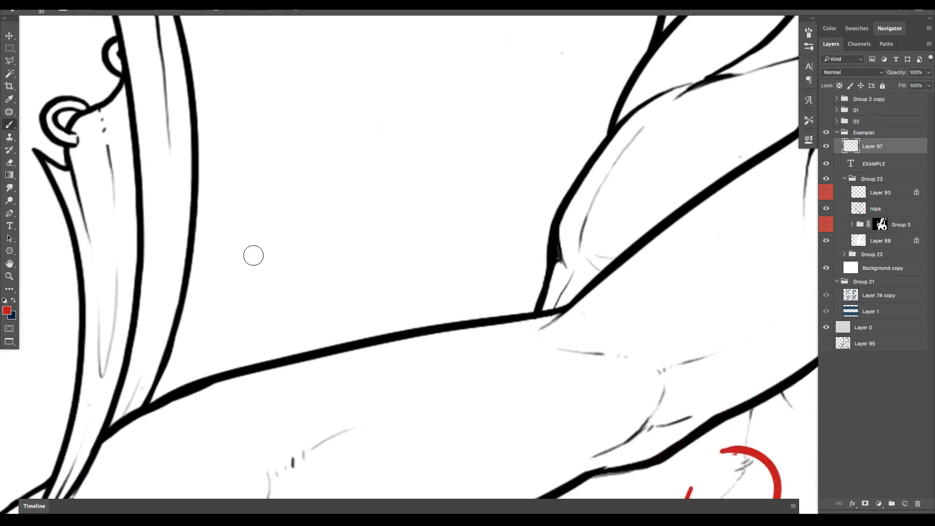
left_click_drag(241, 268, 499, 87)
left_click_drag(291, 257, 524, 116)
Step: Add a red stroke that breaks into dots and a cluster of short hatch marks beneath the two long strokes
scroll(311, 268, "down", 2)
mouse_move(267, 298)
left_mouse_down()
mouse_move(387, 220)
mouse_move(450, 255)
left_mouse_up()
left_click(393, 215)
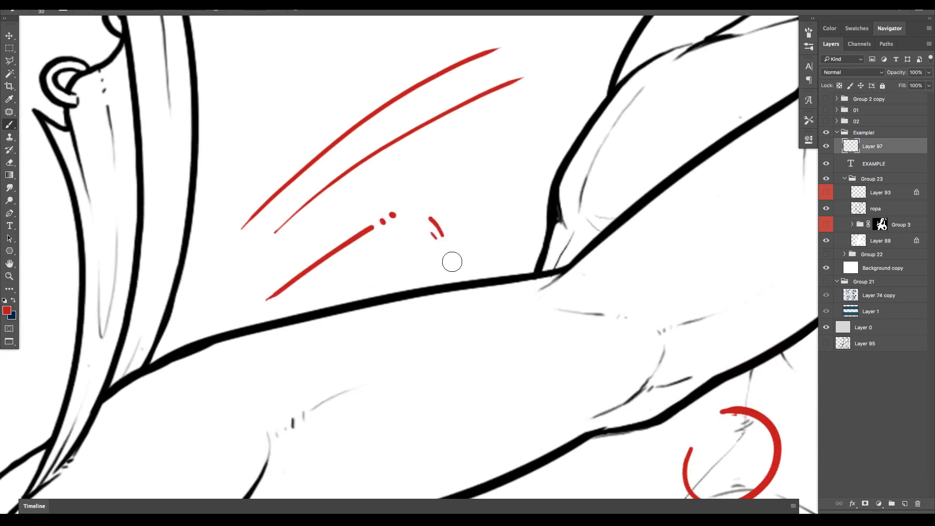
left_click_drag(440, 215, 451, 240)
left_click_drag(432, 232, 436, 238)
scroll(468, 419, "right", 5)
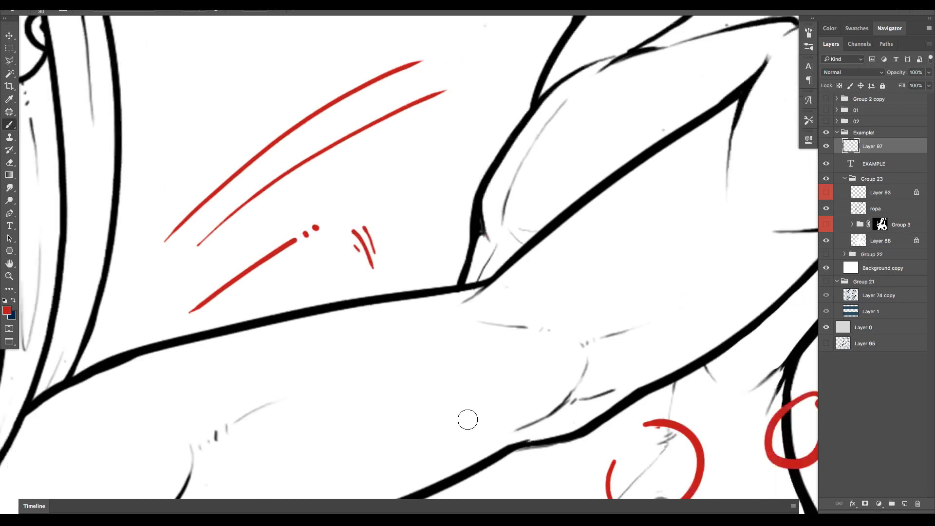
scroll(468, 420, "down", 2)
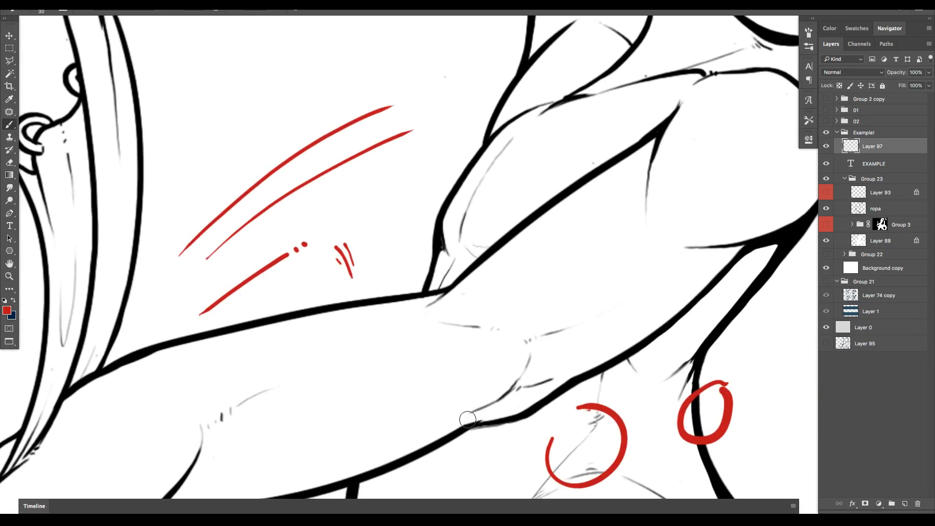
Step: Try circling the broken crease on the forearm and tracing a solid red line through it, and undo both marks
scroll(467, 419, "left", 5)
scroll(510, 324, "down", 3)
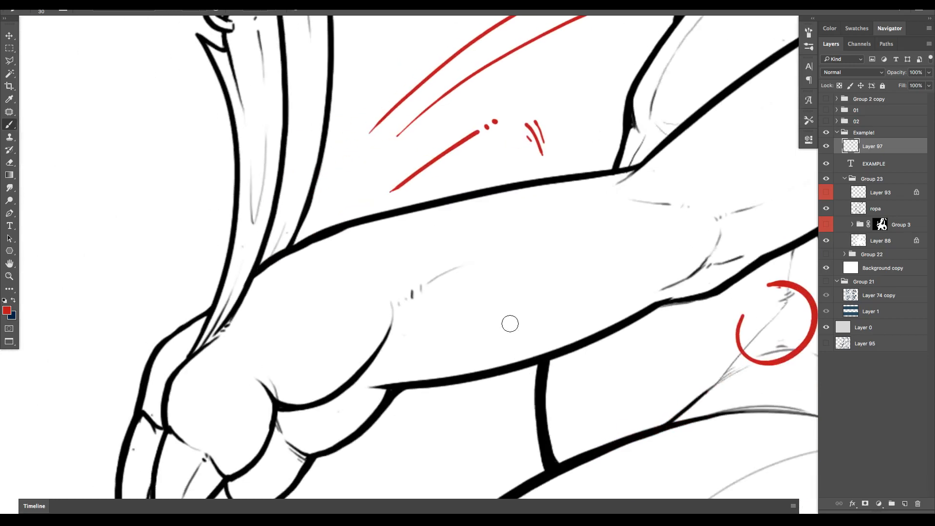
scroll(461, 261, "up", 2)
mouse_move(369, 280)
left_mouse_down()
mouse_move(482, 312)
mouse_move(402, 238)
left_mouse_up()
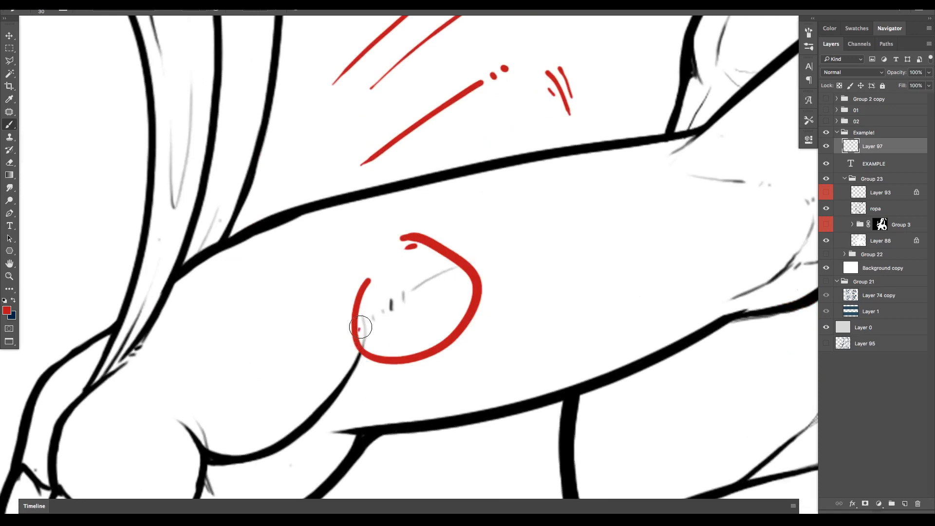
left_click_drag(360, 328, 570, 240)
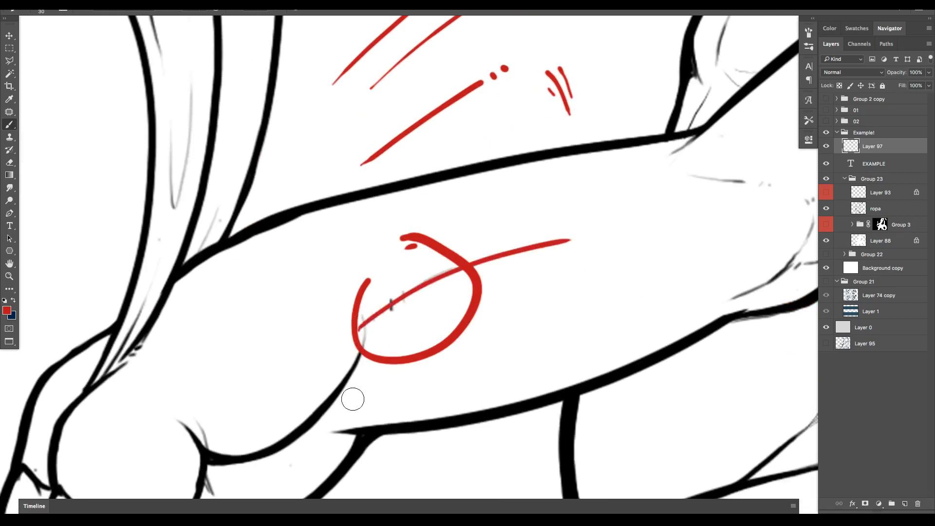
key("ctrl+z")
key("ctrl+z")
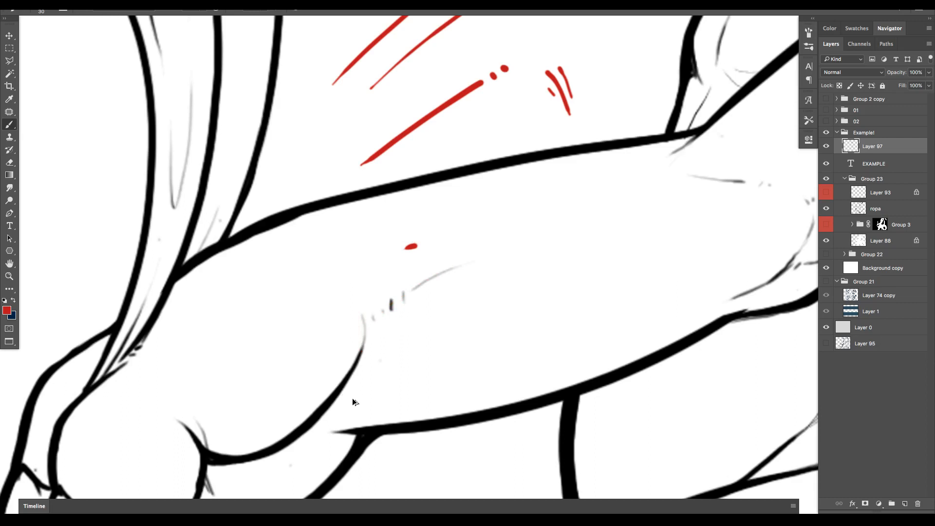
Step: Draw a row of red dots ending in a dash above the forearm crease, and a solid red line below it
left_click(379, 289)
left_click(386, 285)
left_click(396, 281)
left_click(408, 274)
left_click_drag(426, 266, 474, 252)
scroll(449, 330, "down", 1)
scroll(451, 333, "down", 1)
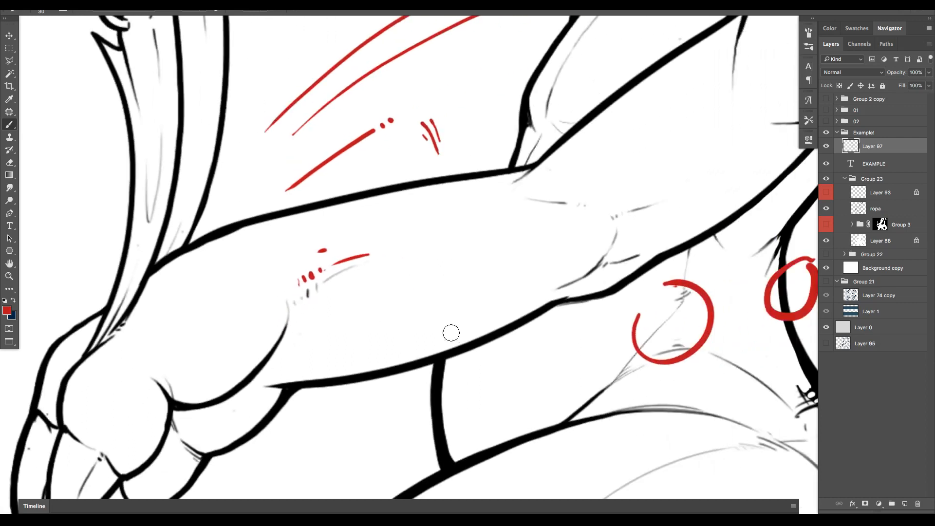
left_click_drag(304, 306, 400, 273)
scroll(441, 372, "up", 2)
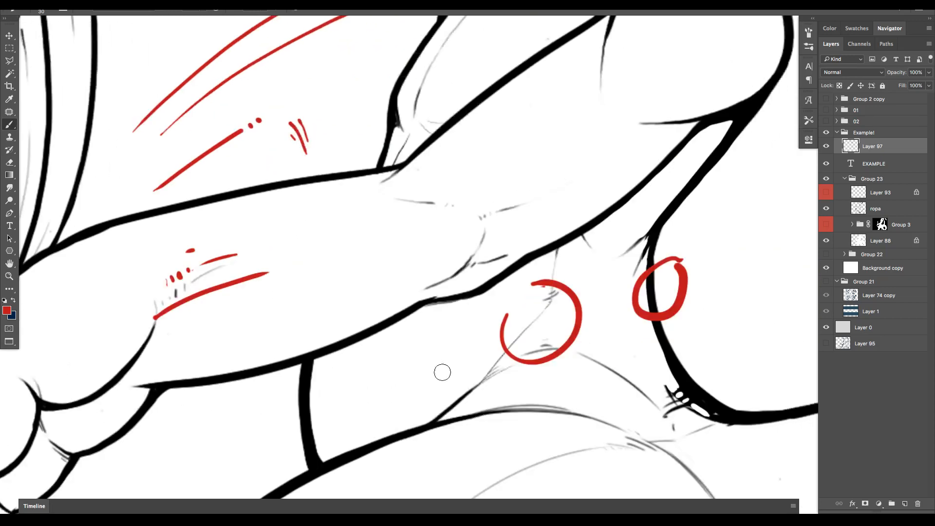
Step: Hide Layer 97 with the red markup to show the whole clean line drawing
scroll(436, 375, "down", 5)
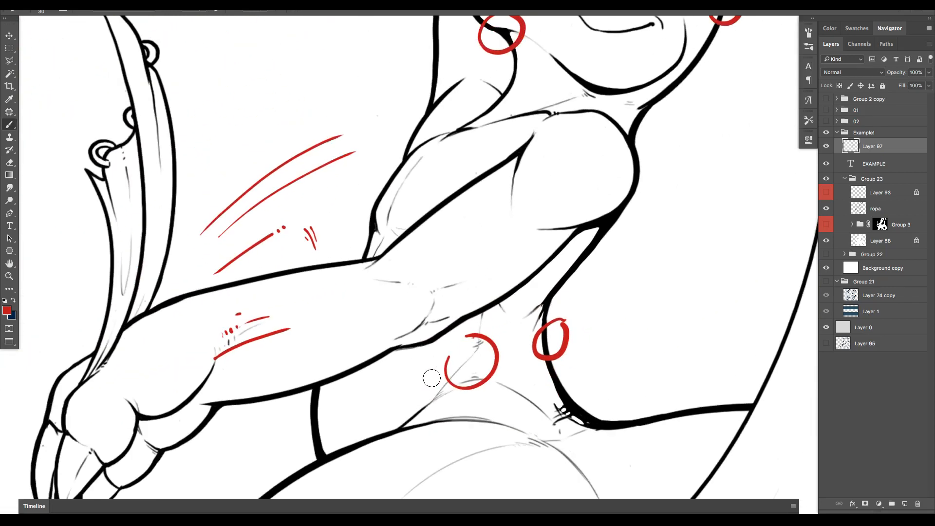
scroll(432, 378, "down", 2)
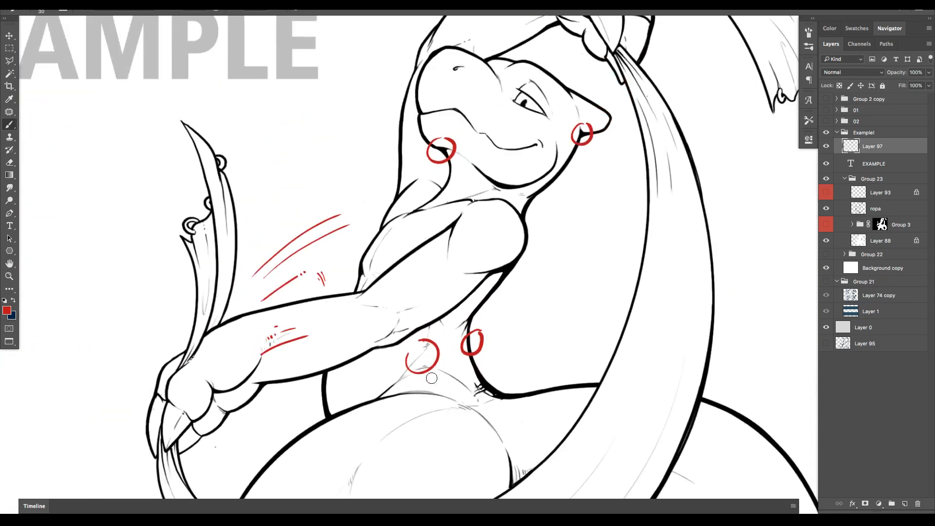
left_click(827, 147)
scroll(662, 304, "down", 1)
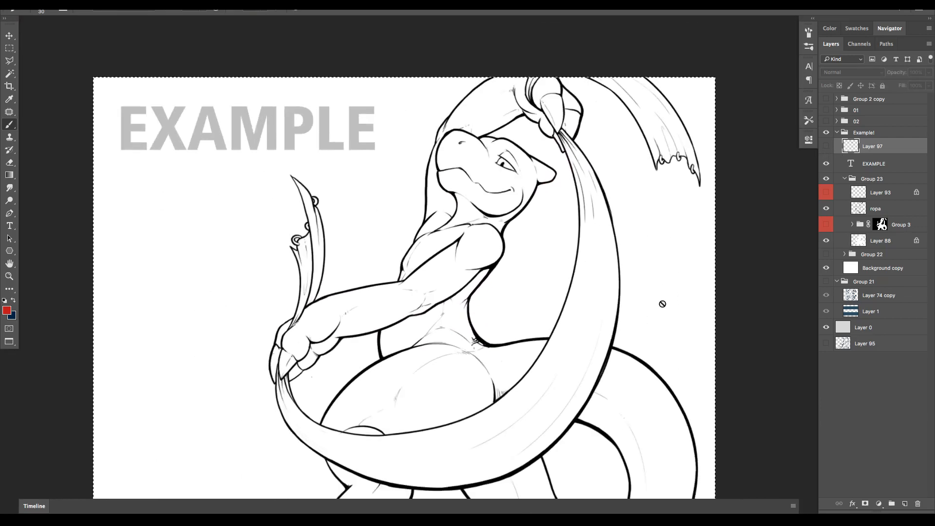
scroll(663, 304, "down", 2)
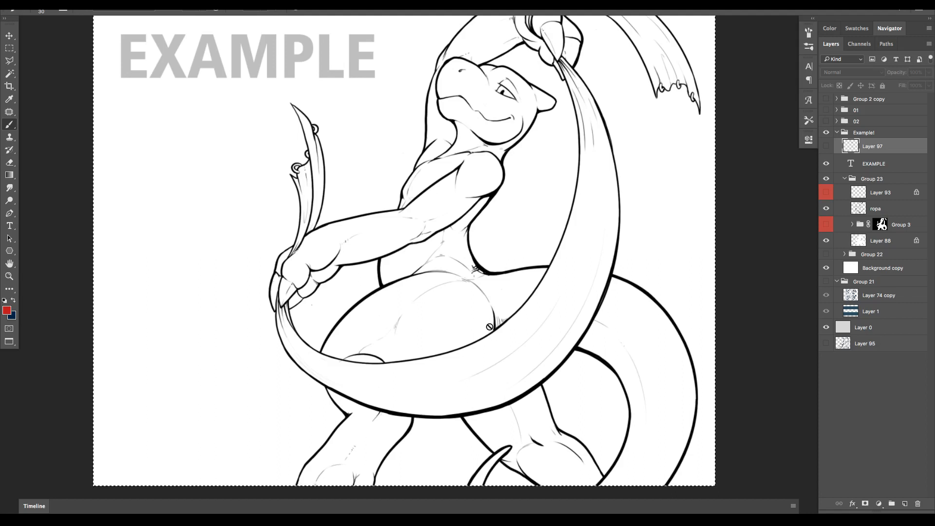
Step: Show Group 3 with the solid black shadows and Layer 93 on the character drawing
left_click(827, 226)
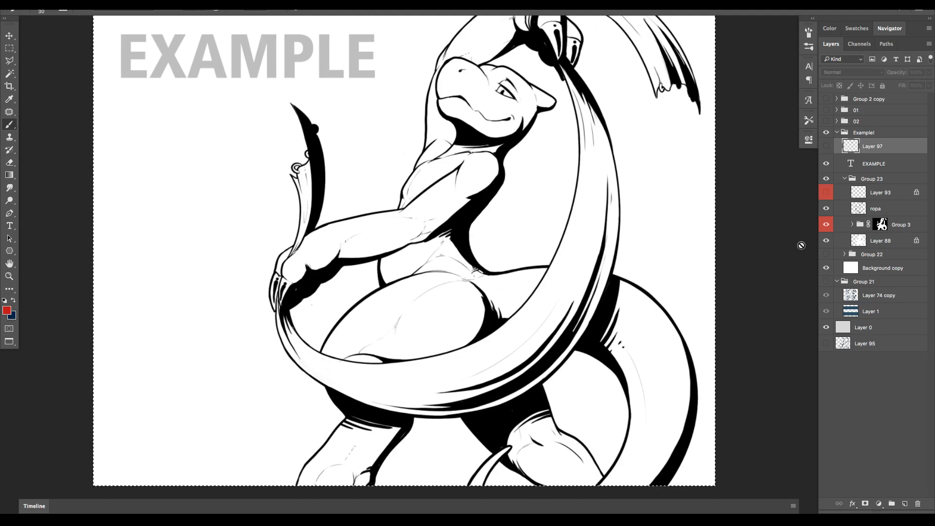
left_click(826, 193)
scroll(632, 272, "up", 3)
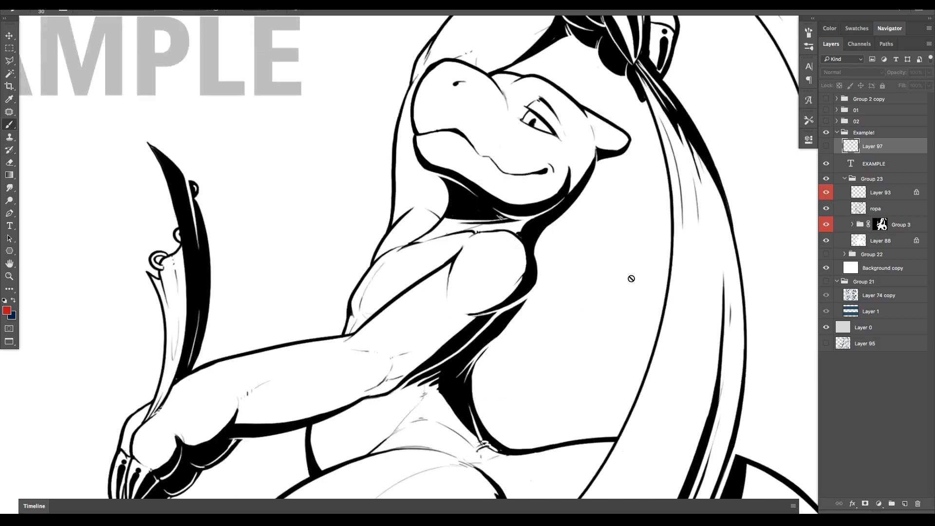
Step: Examine the solid black shadows along the arm, torso, thigh and under the character's jaw
scroll(631, 279, "up", 5)
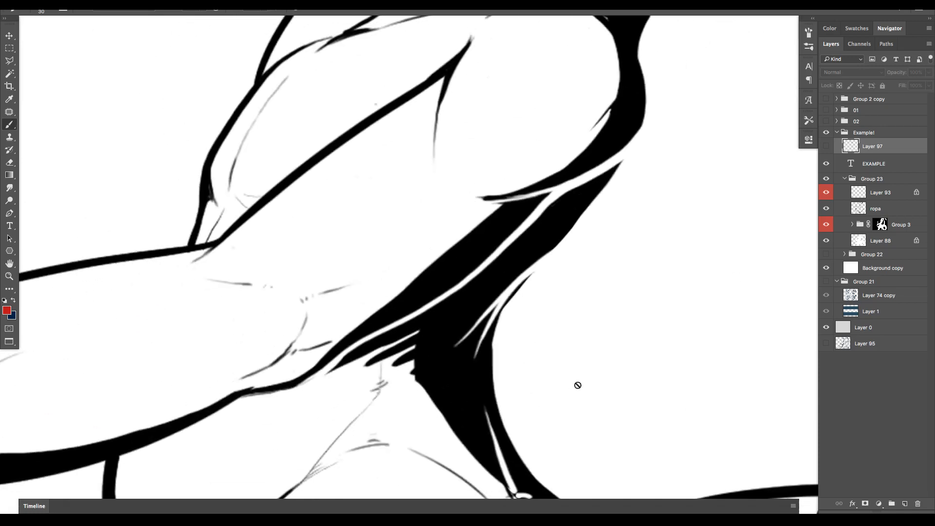
scroll(602, 317, "down", 4)
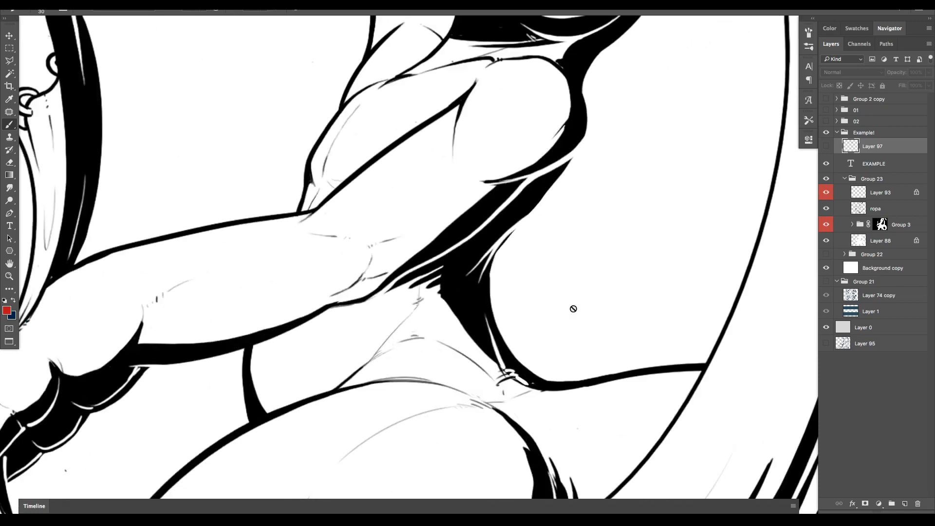
scroll(573, 309, "down", 3)
scroll(573, 309, "down", 5)
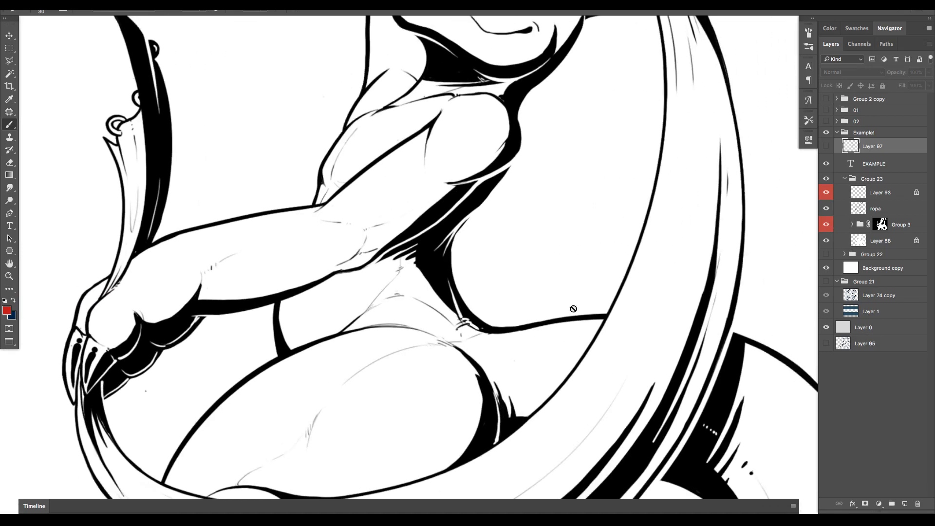
scroll(573, 309, "up", 5)
scroll(574, 307, "up", 4)
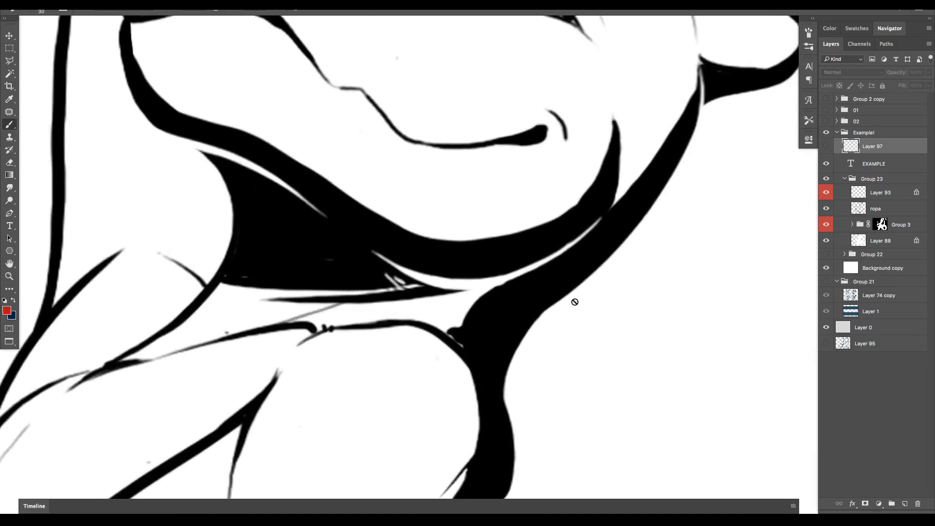
scroll(574, 302, "up", 2)
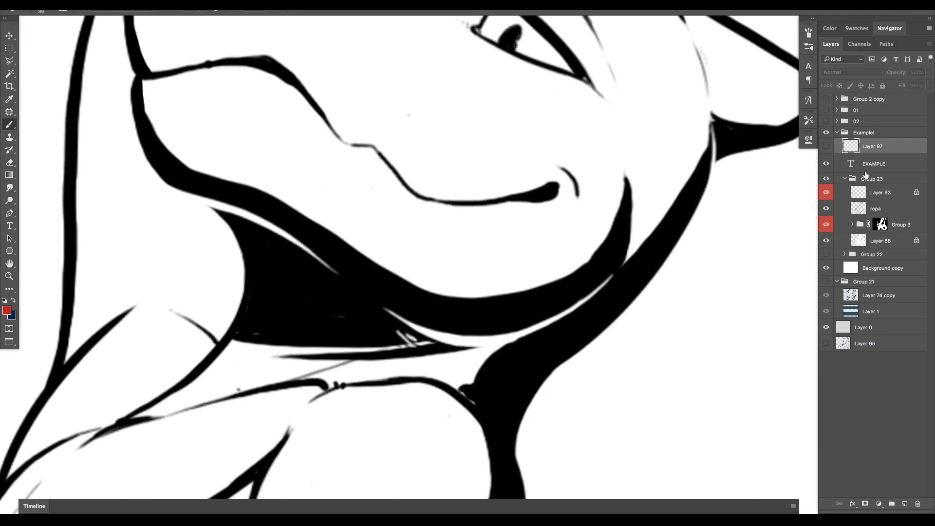
Step: Toggle Layer 93 off and on repeatedly to compare the shadow under the jaw with and without its thin light separation lines
left_click(828, 195)
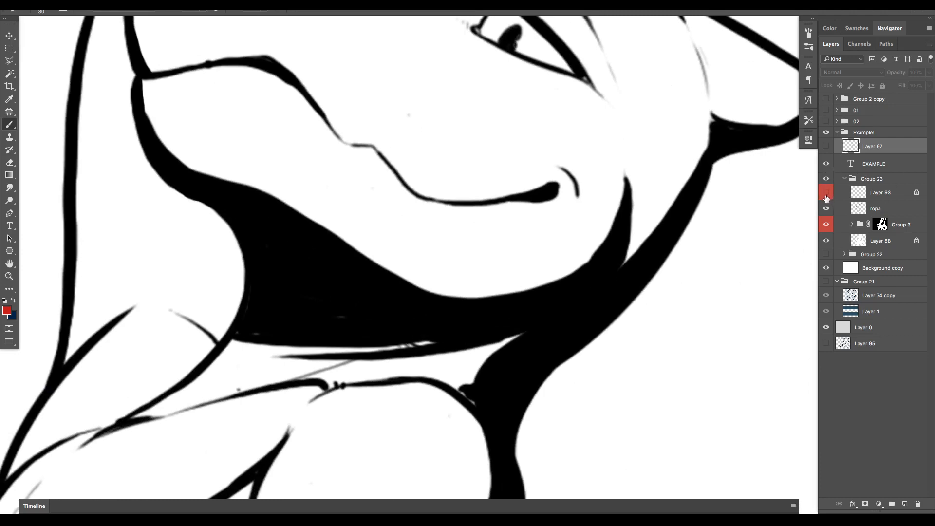
left_click(828, 195)
left_click(828, 196)
left_click(828, 196)
left_click(829, 196)
left_click(829, 196)
left_click(828, 196)
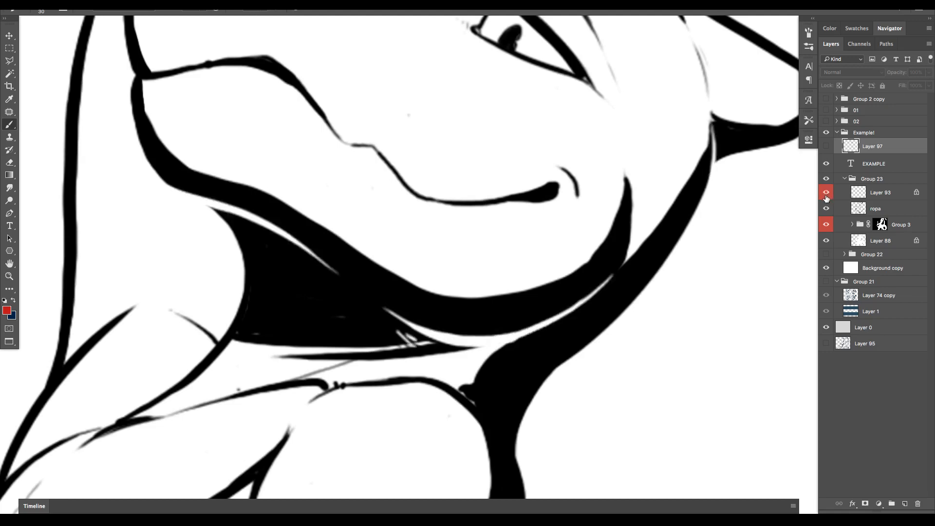
Step: Collapse and hide Group 23, and show Group 22 with the coloured version of the character
scroll(713, 279, "down", 4)
scroll(711, 281, "up", 2)
scroll(710, 282, "down", 2)
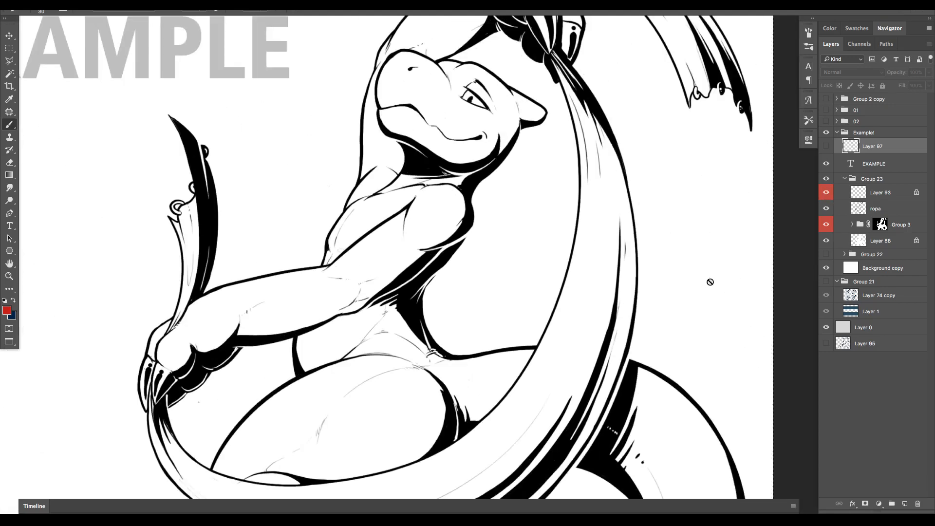
left_click(845, 179)
left_click(826, 179)
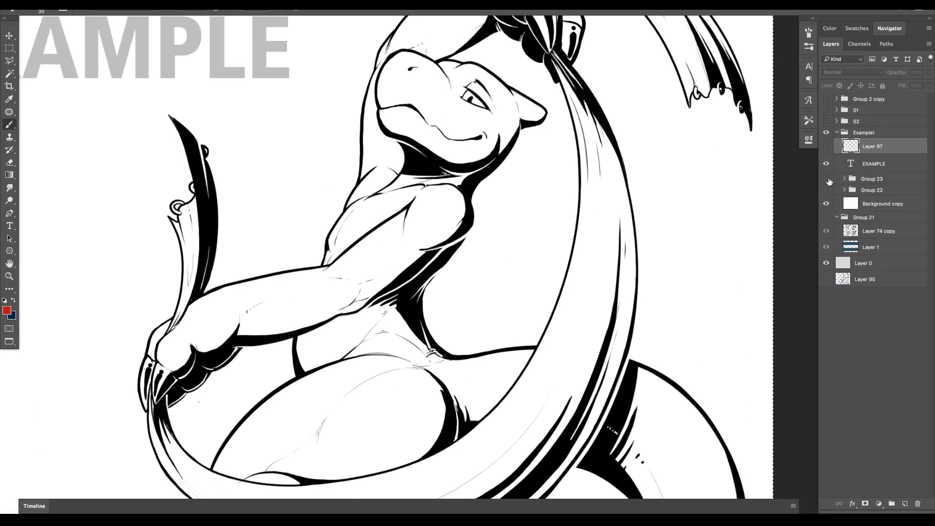
left_click(826, 190)
Step: Examine the coloured character with black line art, from the whole figure to the scarf, body and face
scroll(581, 439, "up", 3)
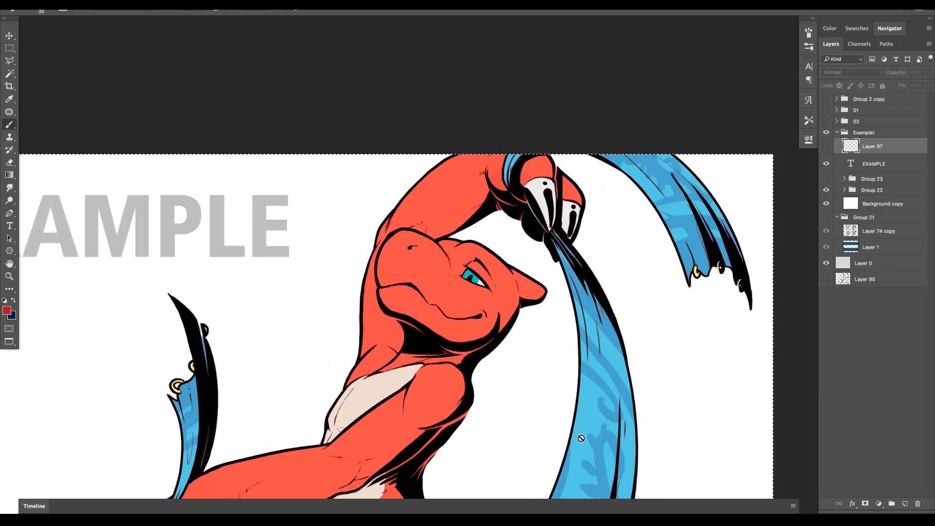
scroll(581, 439, "down", 4)
scroll(582, 438, "down", 3)
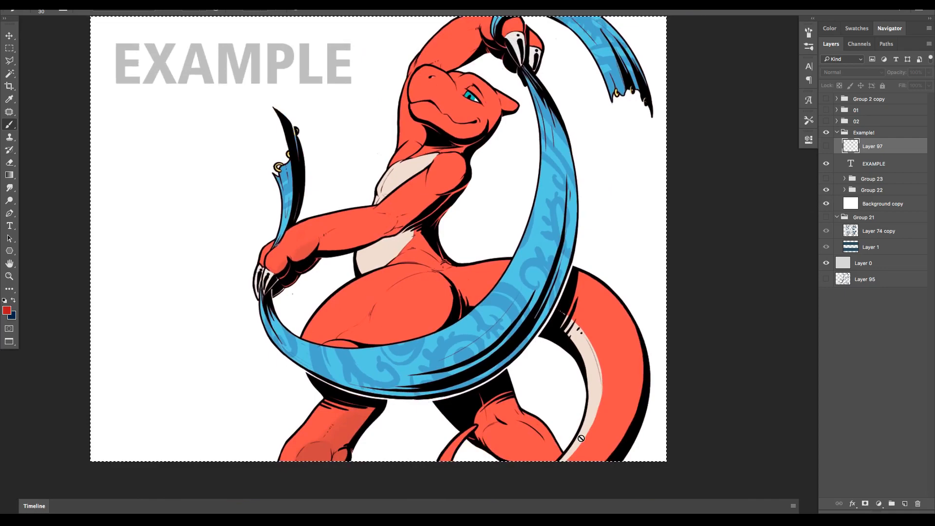
scroll(581, 439, "up", 2)
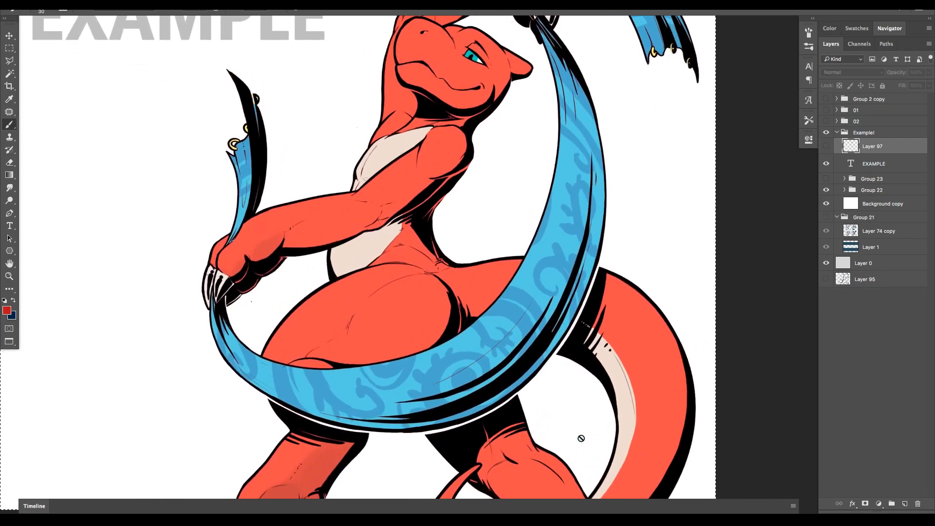
scroll(581, 439, "up", 2)
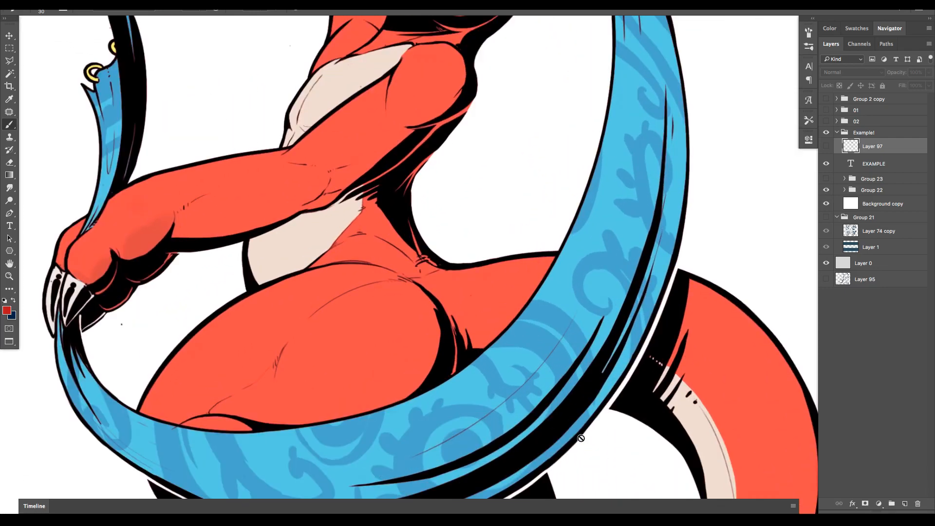
scroll(582, 438, "up", 5)
scroll(582, 439, "up", 3)
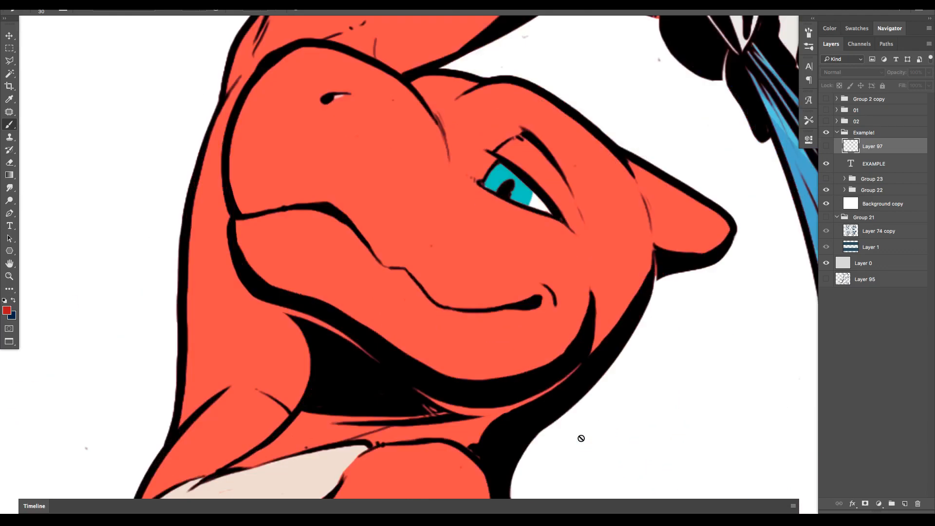
scroll(581, 438, "down", 5)
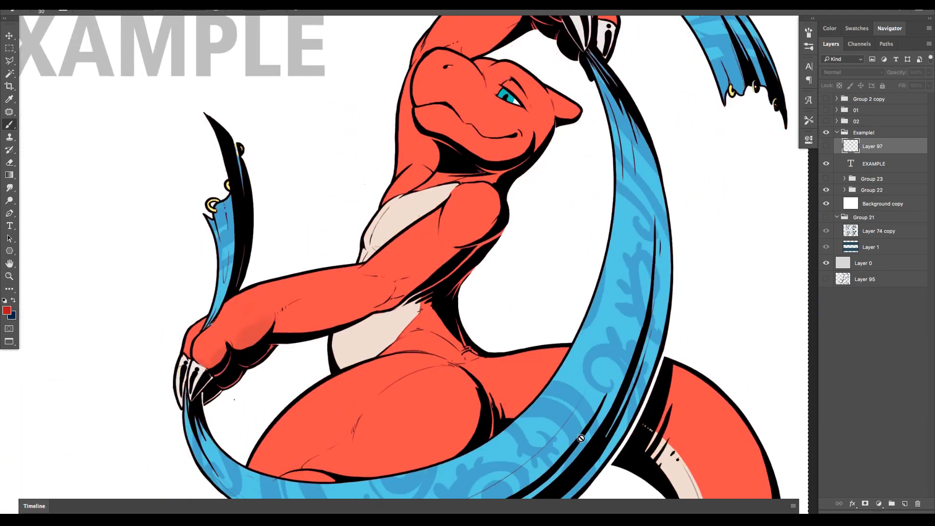
Step: Expand Group 22 and hide the ropa copy 2 layer to view the character with red line art
left_click(845, 190)
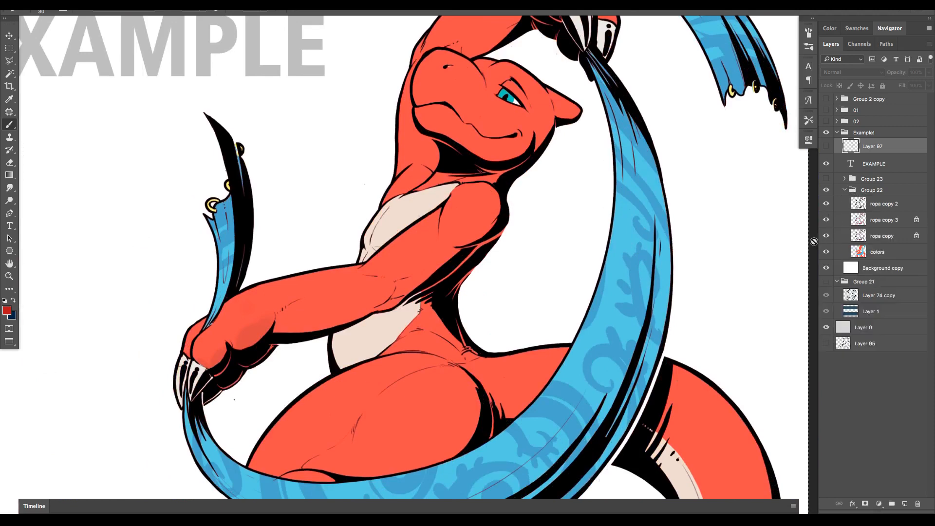
left_click(827, 204)
scroll(615, 291, "up", 4)
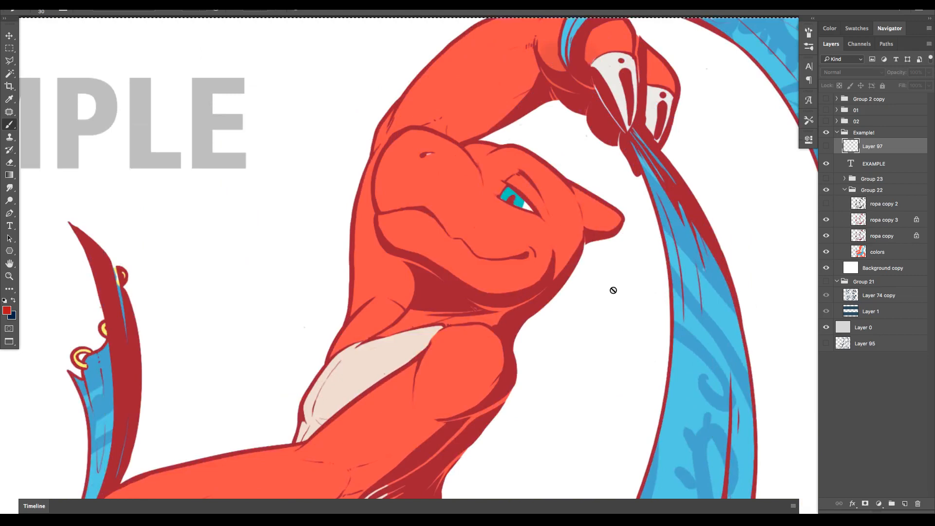
scroll(613, 290, "down", 5)
scroll(613, 290, "right", 4)
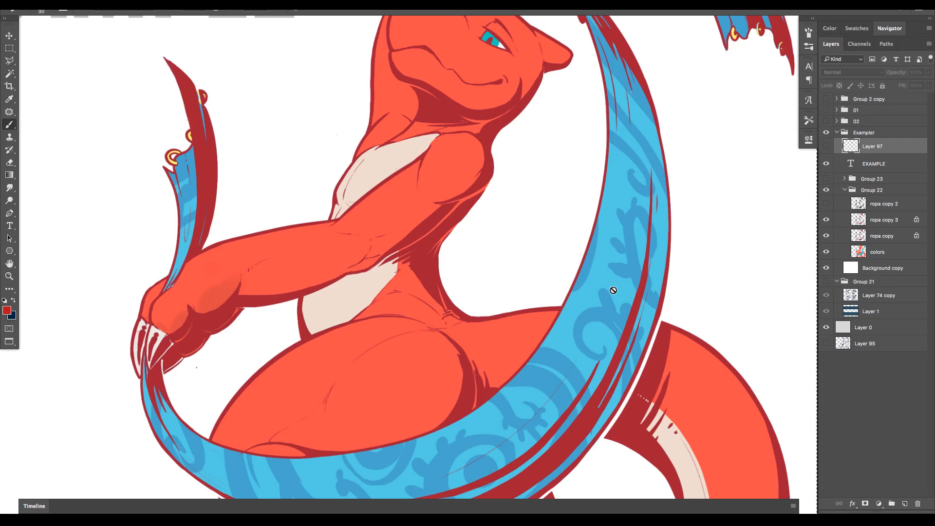
scroll(613, 290, "down", 5)
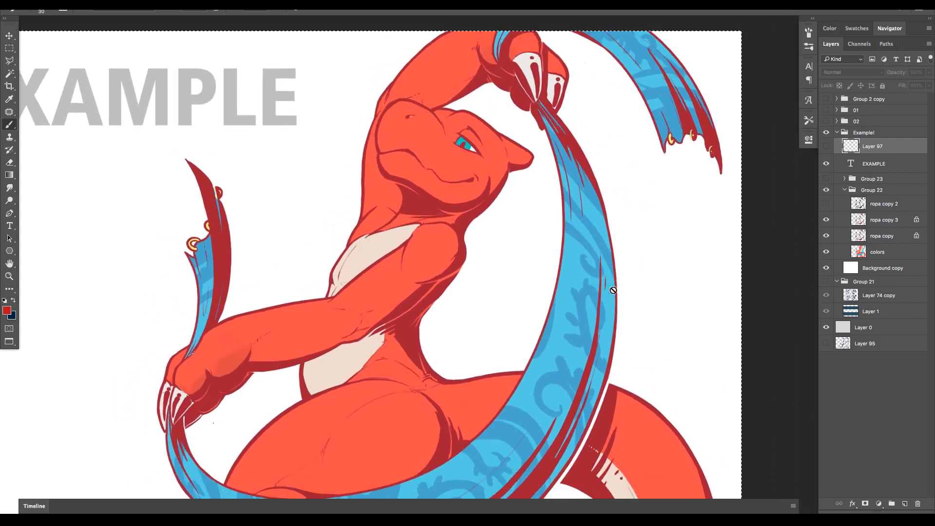
Step: Hide the ropa copy 3 layer and select ropa copy to view the purple line art on the figure
left_click(826, 219)
left_click(870, 239)
scroll(678, 319, "down", 3)
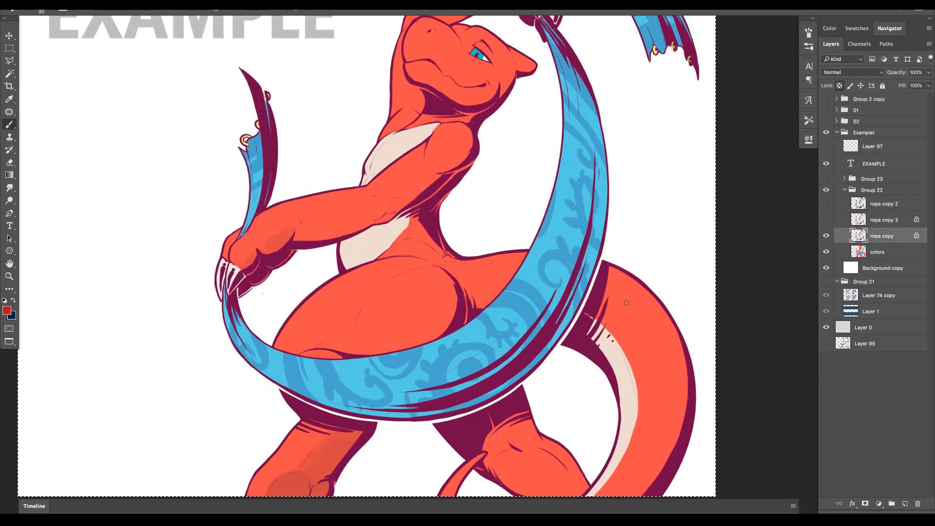
Step: Show the ropa copy 3 and ropa copy 2 layers again to bring back the black line art
left_click(826, 220)
left_click(826, 204)
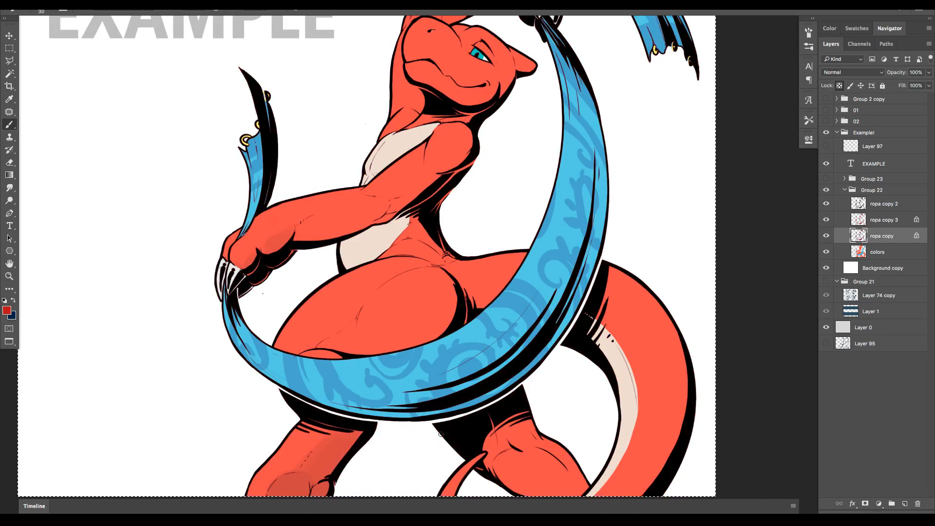
scroll(421, 390, "up", 3)
scroll(421, 390, "up", 2)
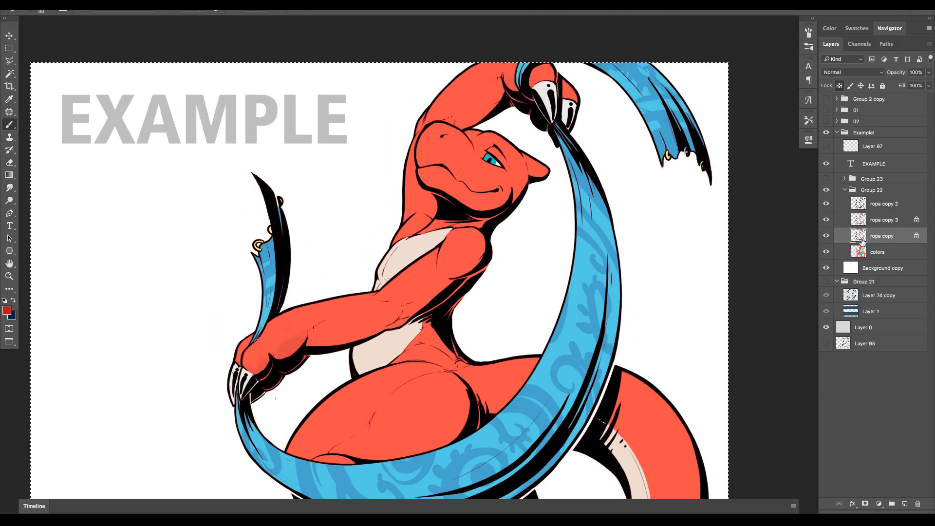
Step: Lock the transparent pixels of ropa copy 2 and set the foreground colour to a dark red based on the sampled skin colour
left_click(884, 204)
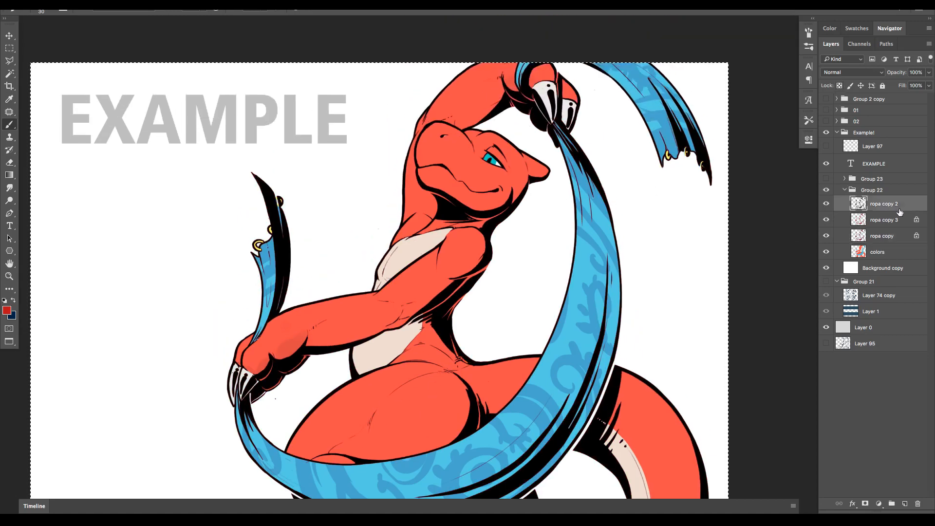
left_click(841, 87)
left_click(419, 289, "alt")
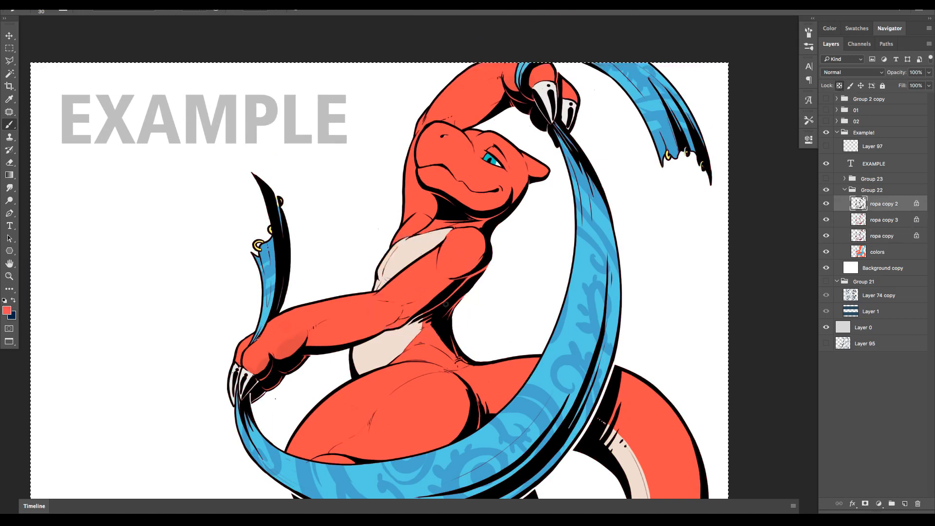
left_click(7, 310)
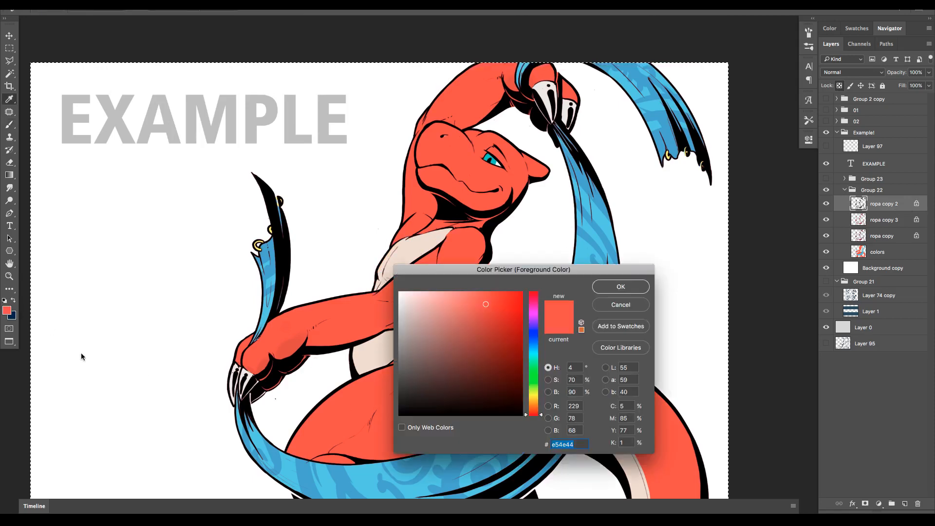
left_click_drag(490, 343, 516, 370)
key("Return")
Step: Set the Lineart brush size to 95 px for recolouring the lines around the shoulder
key("ctrl+plus")
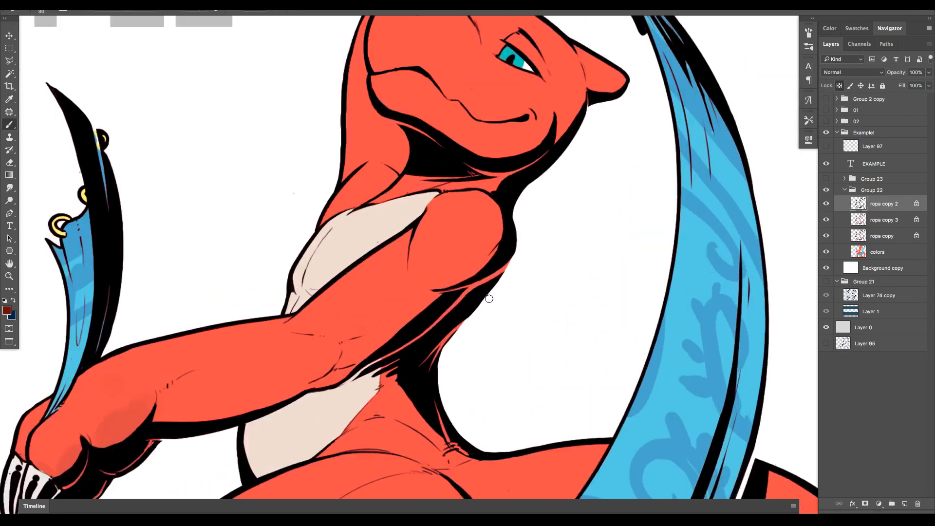
right_click(543, 236)
left_click_drag(558, 236, 457, 243)
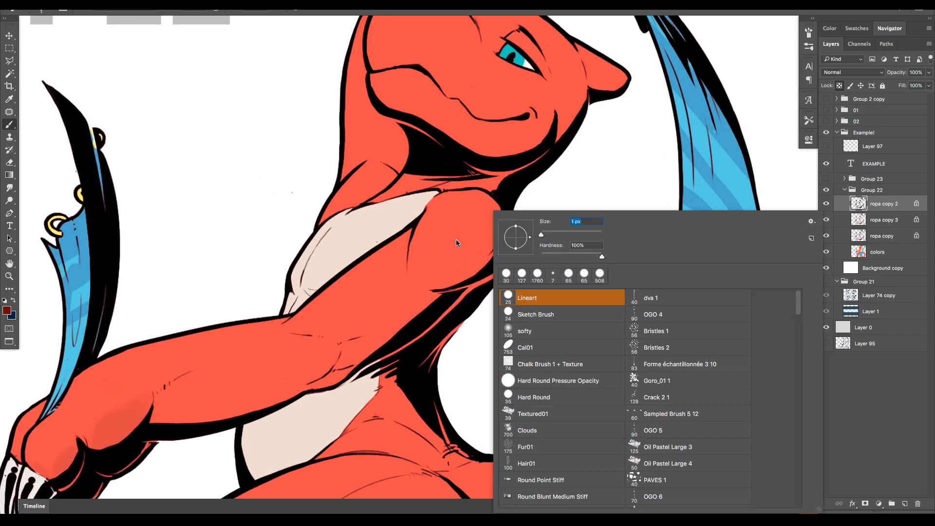
scroll(481, 244, "up", 1)
type("95")
key("Return")
key("ctrl+plus")
key("ctrl+plus")
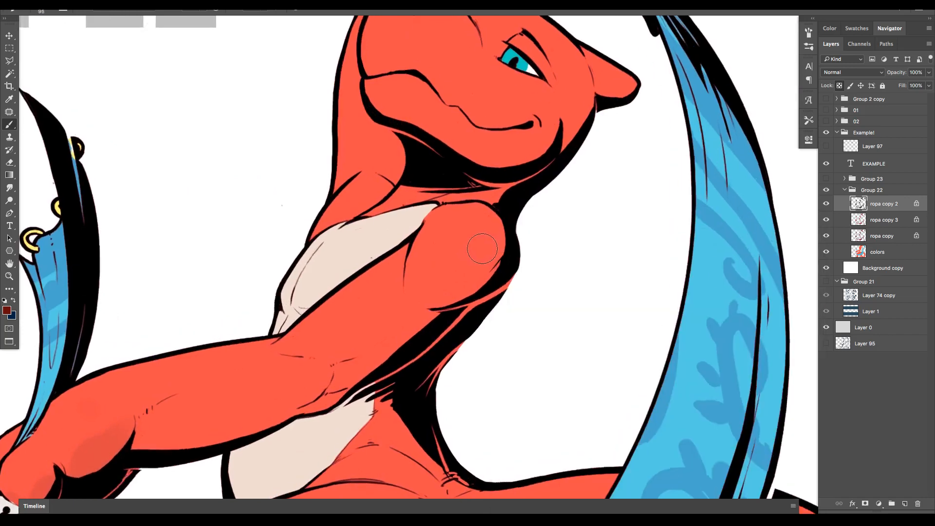
Step: Paint dark red strokes across the black shadow behind the shoulder and down the torso on ropa copy 2
scroll(505, 242, "right", 1)
mouse_move(505, 242)
left_mouse_down()
mouse_move(542, 233)
mouse_move(365, 351)
mouse_move(372, 403)
left_mouse_up()
scroll(563, 402, "down", 5)
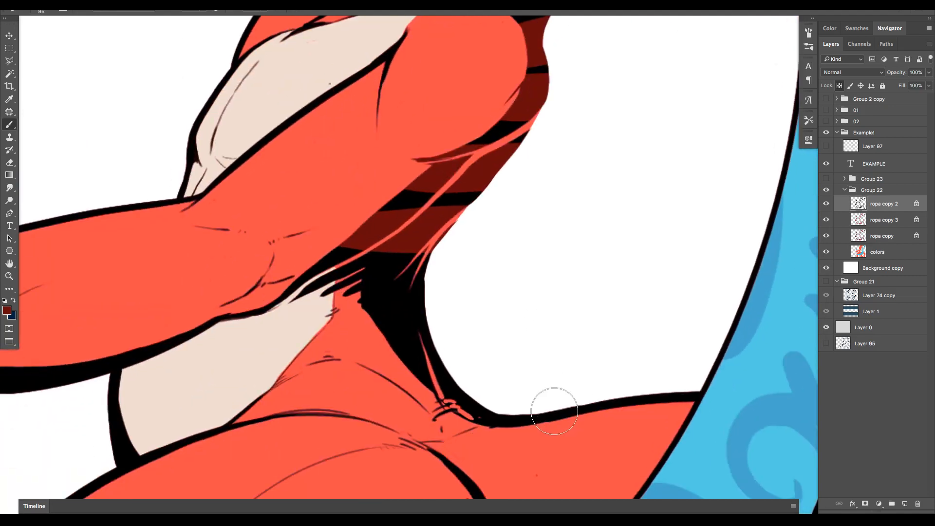
Step: Fill all the line art and shadows on ropa copy 2 with the dark red foreground colour
scroll(560, 397, "up", 6)
scroll(551, 411, "up", 3)
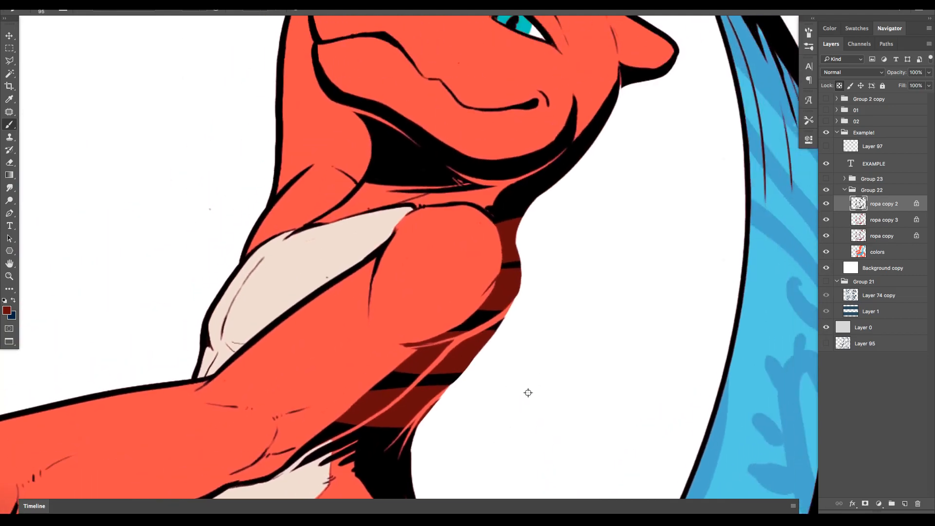
key("alt+BackSpace")
scroll(528, 393, "up", 5)
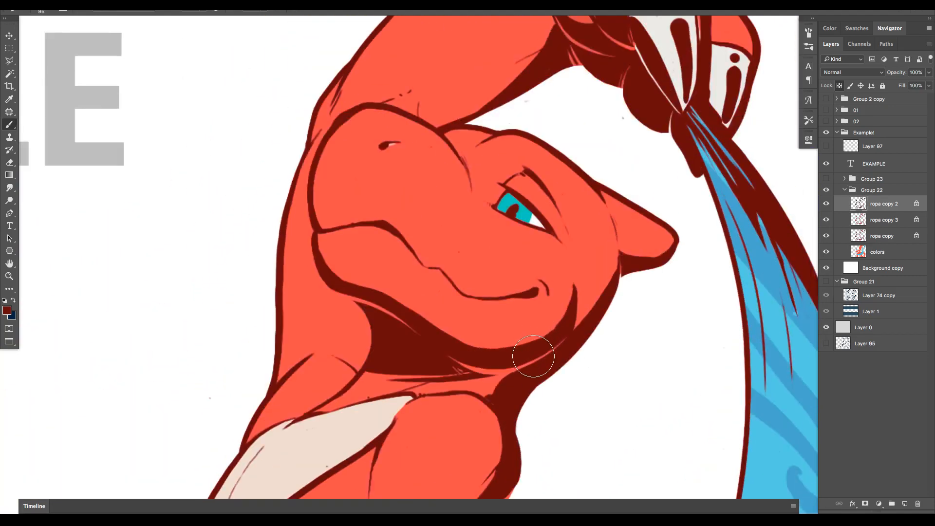
Step: Start a Hue/Saturation adjustment on ropa copy 2 and set the hue to -29, checking the recoloured lines across the figure
key("ctrl+u")
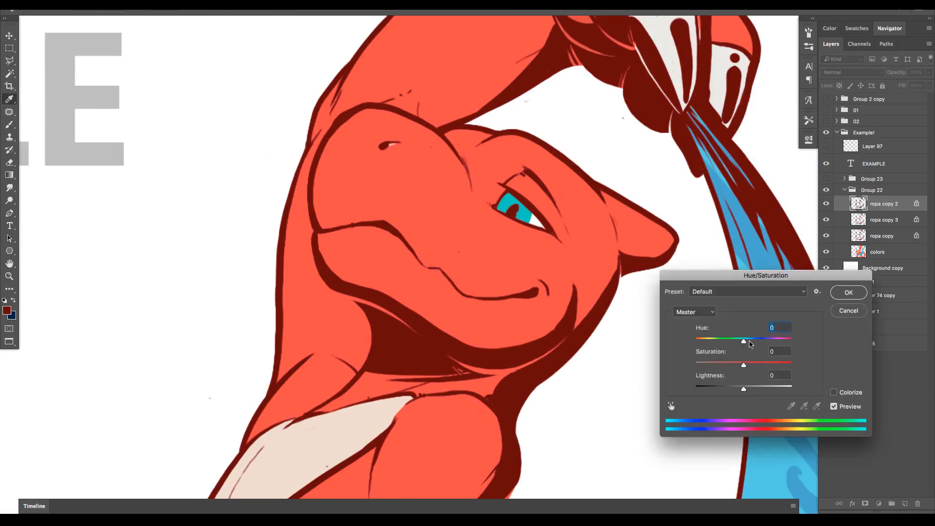
left_click_drag(749, 342, 729, 342)
scroll(526, 418, "down", 10)
scroll(526, 417, "right", 5)
scroll(564, 407, "up", 15)
scroll(564, 406, "left", 3)
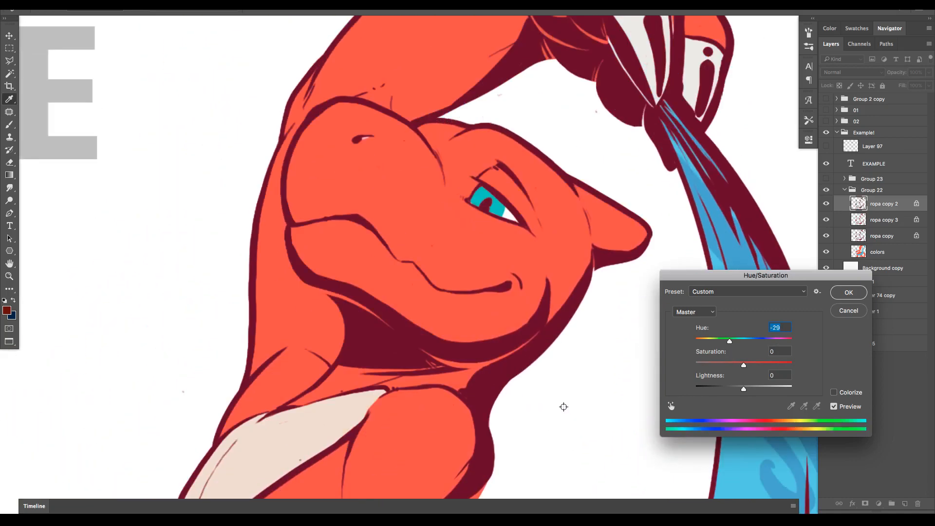
Step: Set the hue to -74 to turn the line art purple, apply the adjustment and view the whole drawing
scroll(564, 407, "down", 3)
scroll(564, 407, "right", 2)
left_click(721, 344)
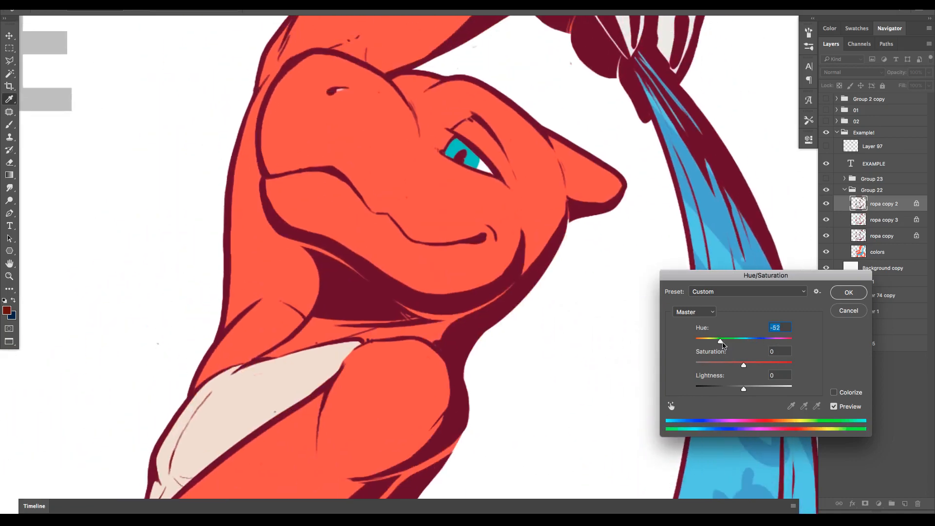
mouse_move(725, 344)
left_mouse_down()
mouse_move(743, 340)
mouse_move(717, 344)
left_mouse_up()
scroll(546, 389, "up", 6)
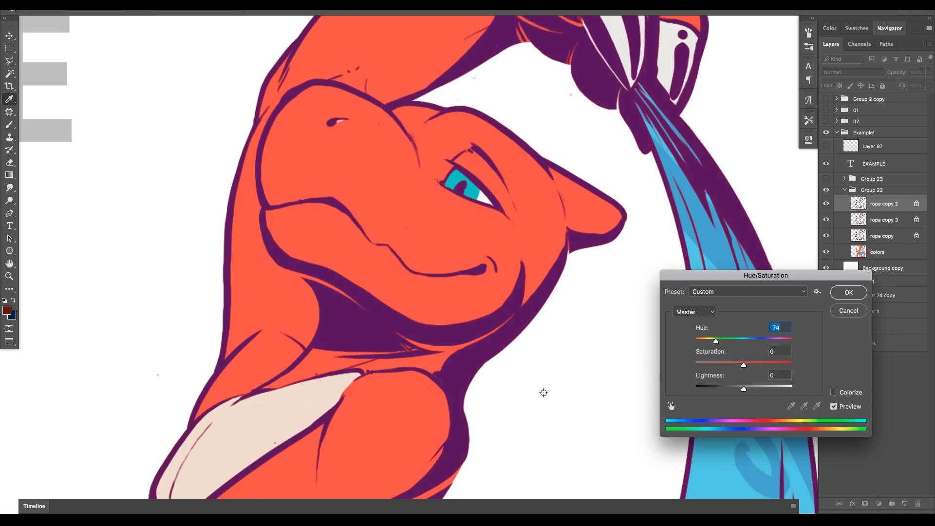
scroll(543, 402, "down", 2)
scroll(543, 402, "right", 2)
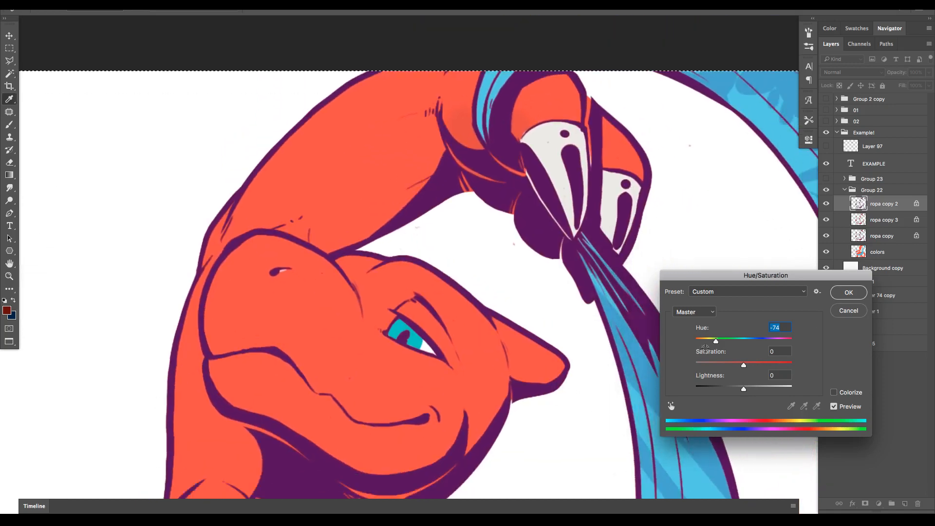
left_click(849, 292)
key("b")
scroll(662, 355, "down", 5)
scroll(660, 359, "up", 3)
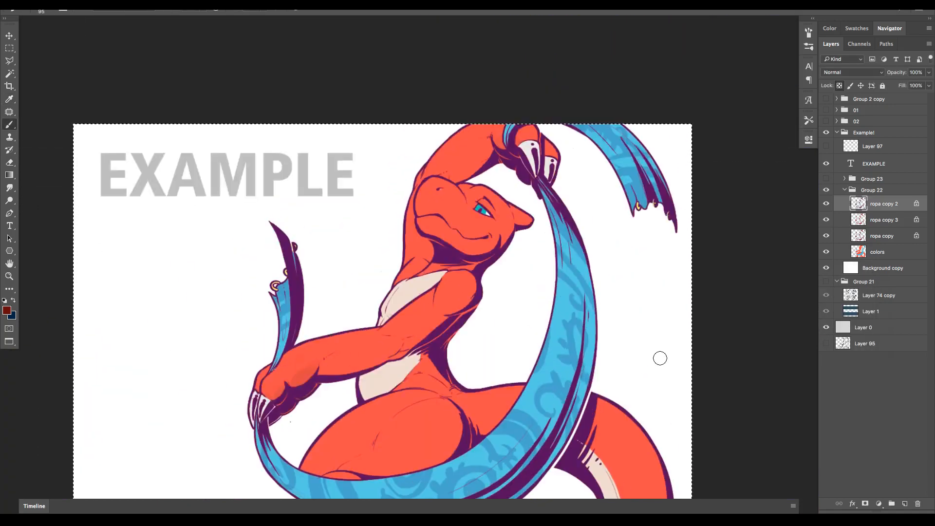
scroll(660, 359, "down", 3)
scroll(657, 365, "up", 1)
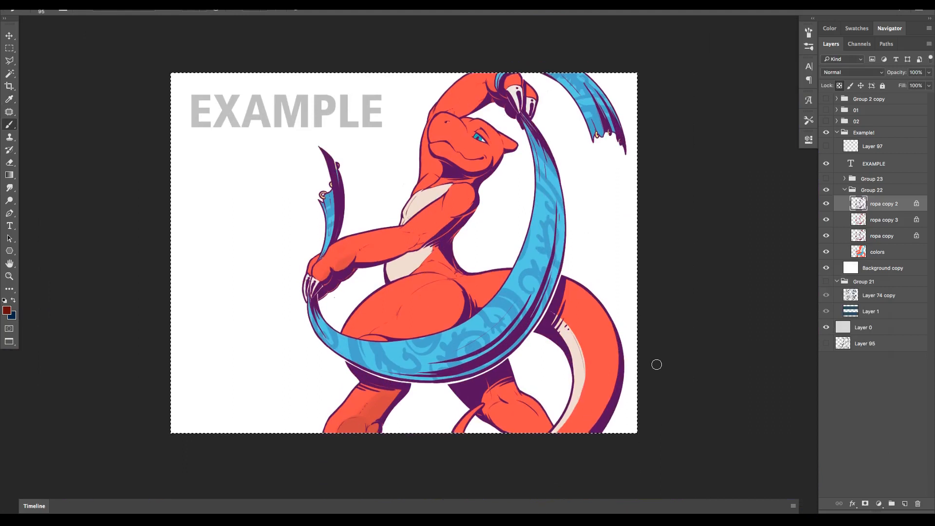